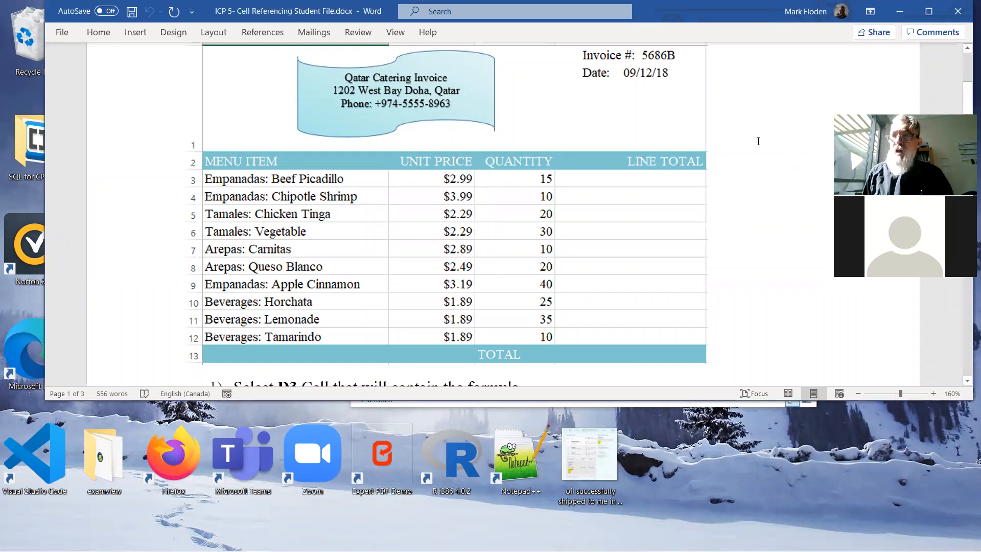
- Switch to the course homepage in Chrome, bring up the downloaded ICP 5- Cell Referencing Student File document and make its window taller
drag(968, 87, 968, 55)
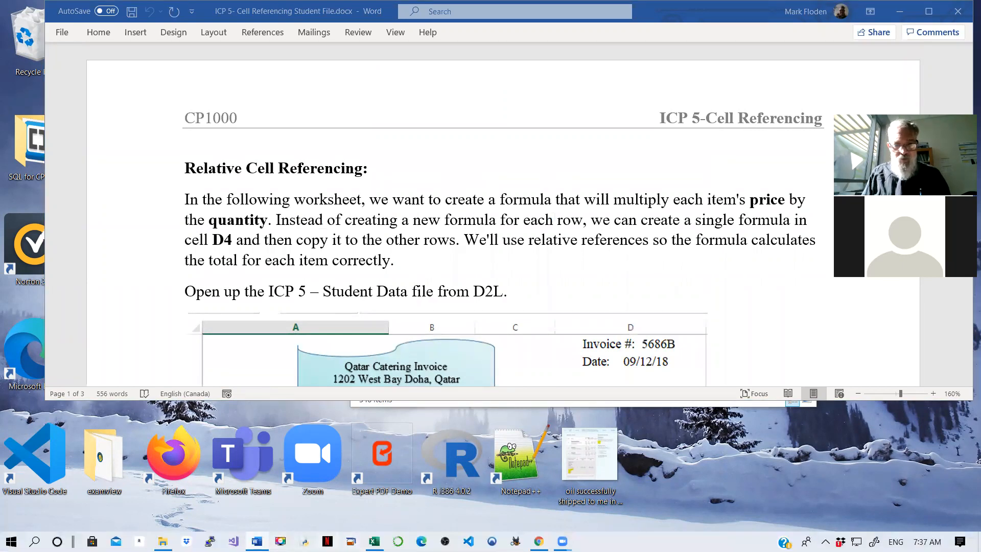
click(539, 541)
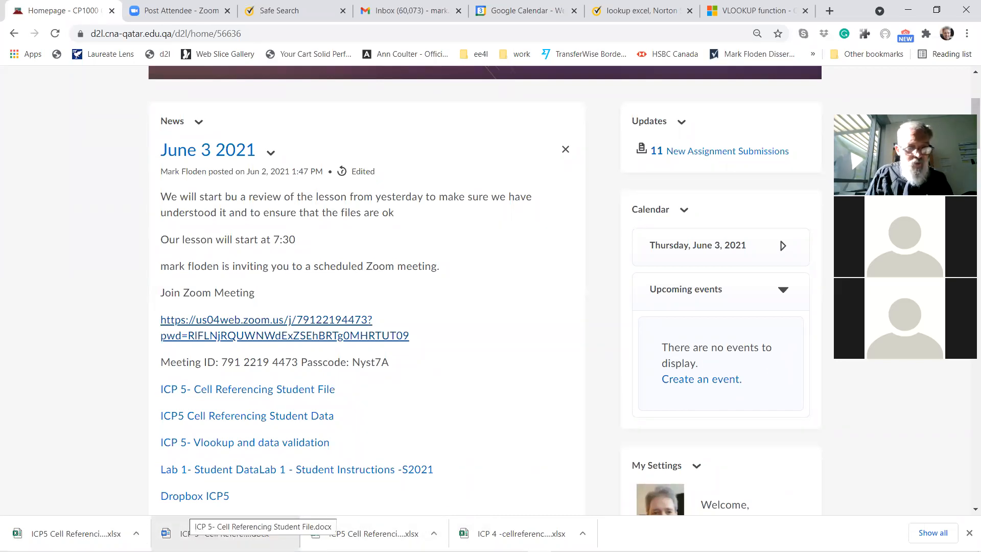
click(225, 533)
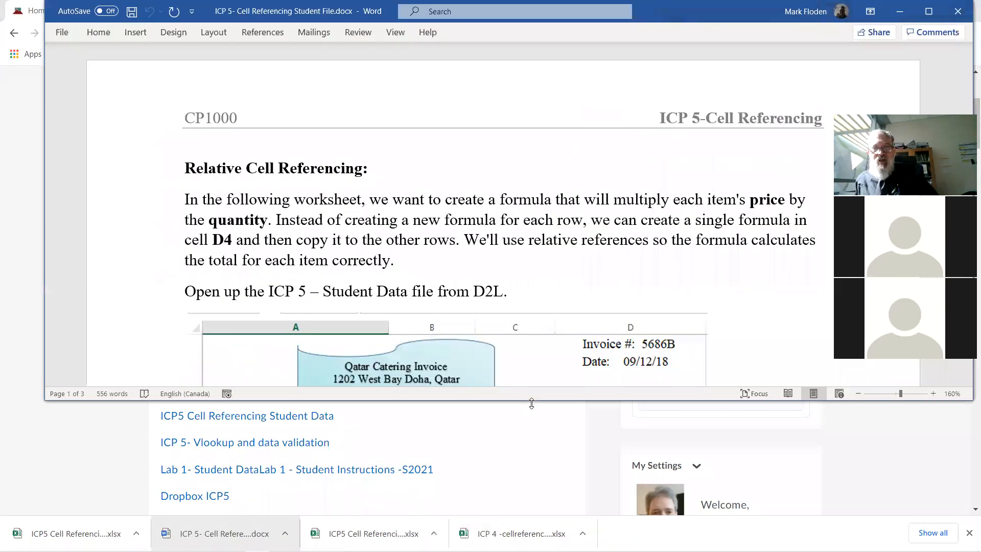
drag(532, 403, 511, 494)
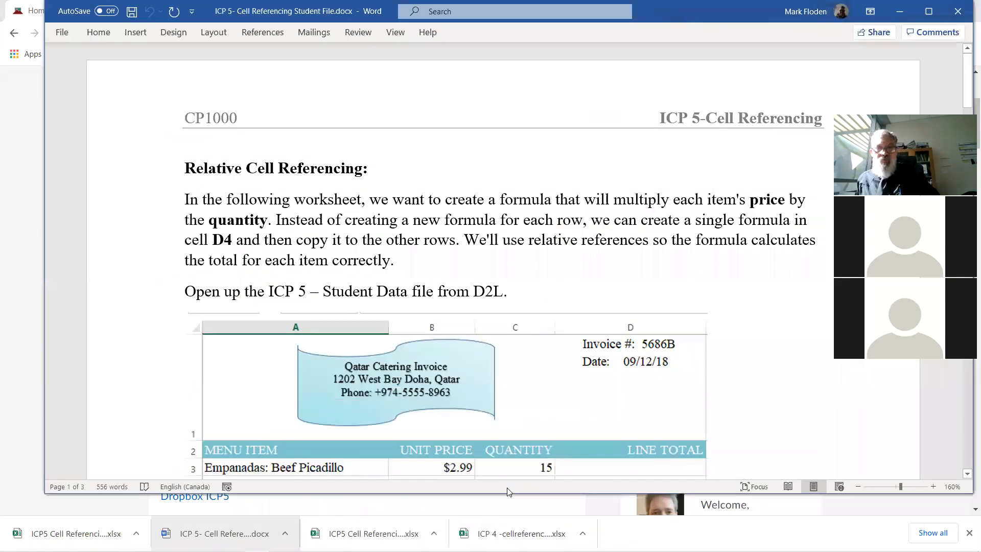
- Review the Relative Cell Referencing section, examining the invoice worksheet and the instructions for the line total formula and fill handle
scroll(516, 292, down, 1)
click(519, 290)
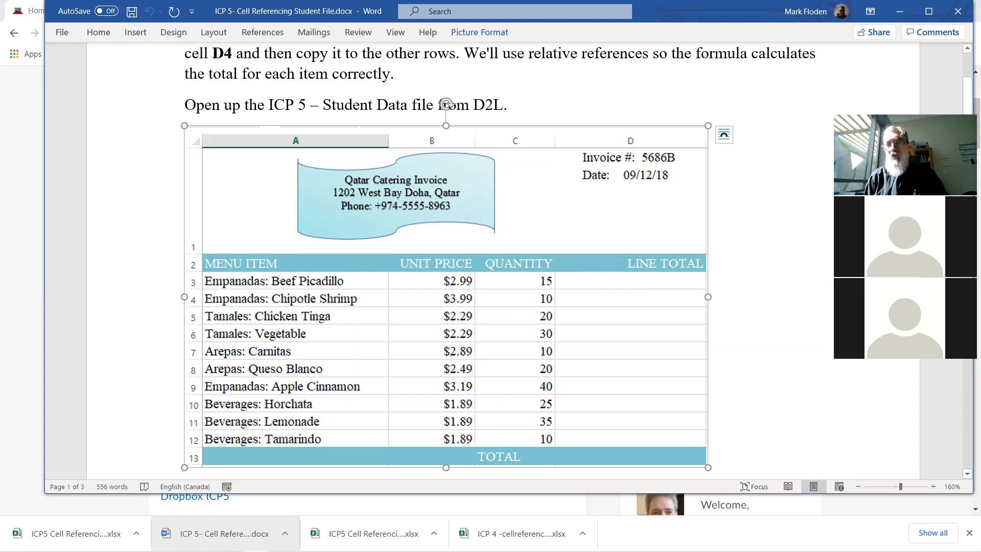
click(723, 242)
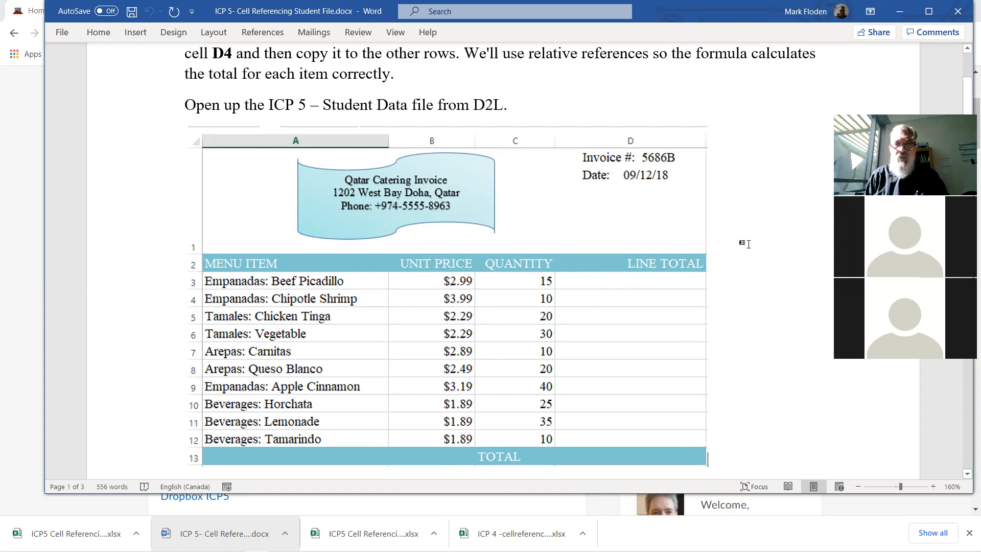
scroll(745, 243, down, 10)
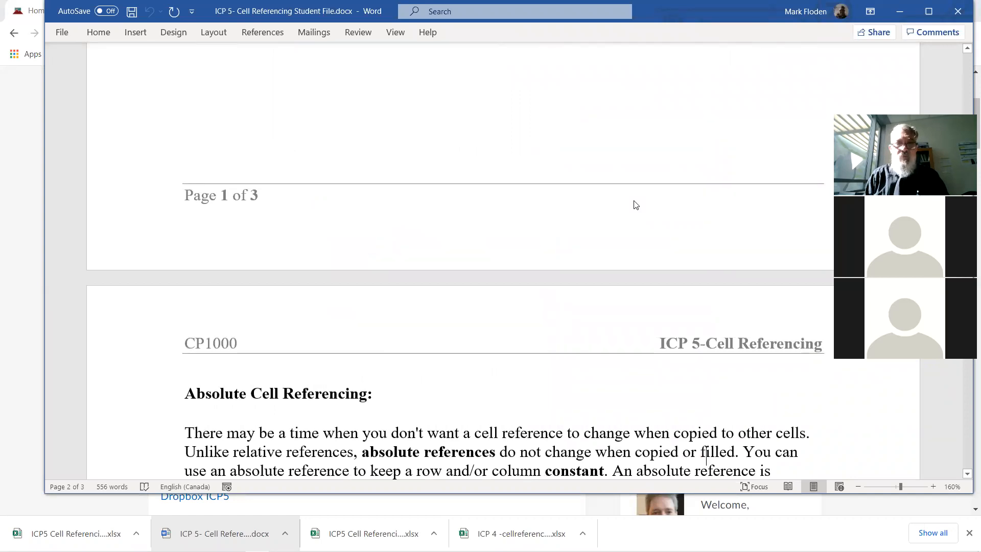
scroll(636, 205, up, 4)
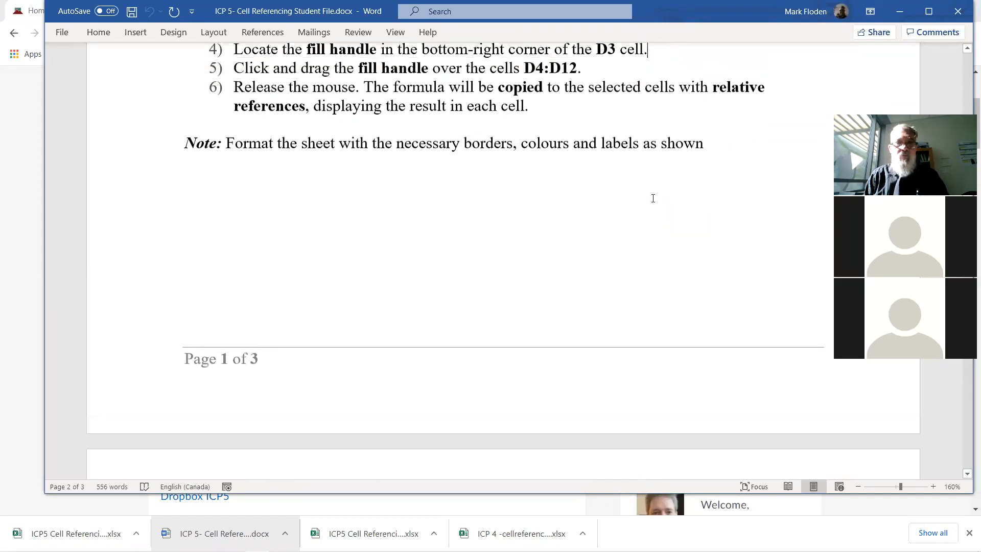
scroll(653, 198, up, 6)
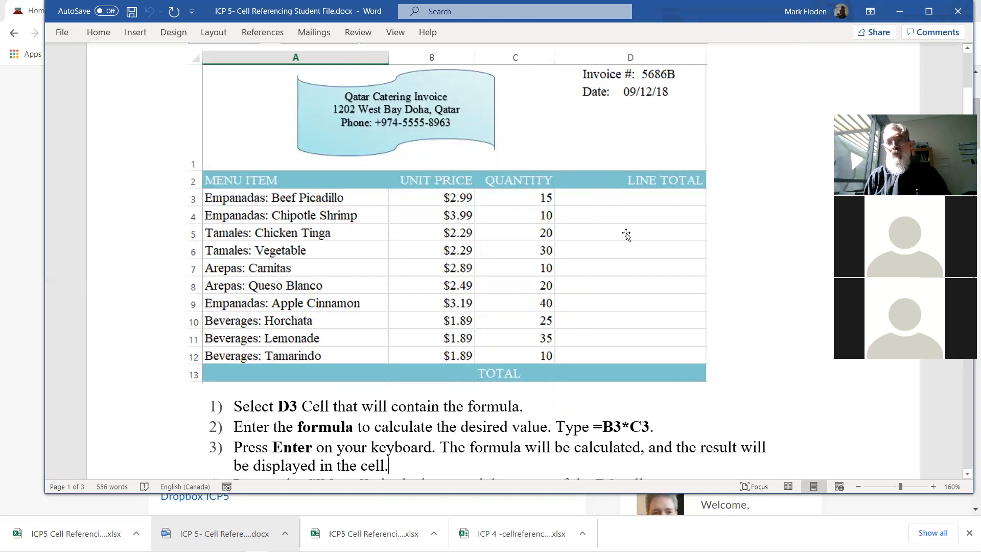
click(617, 200)
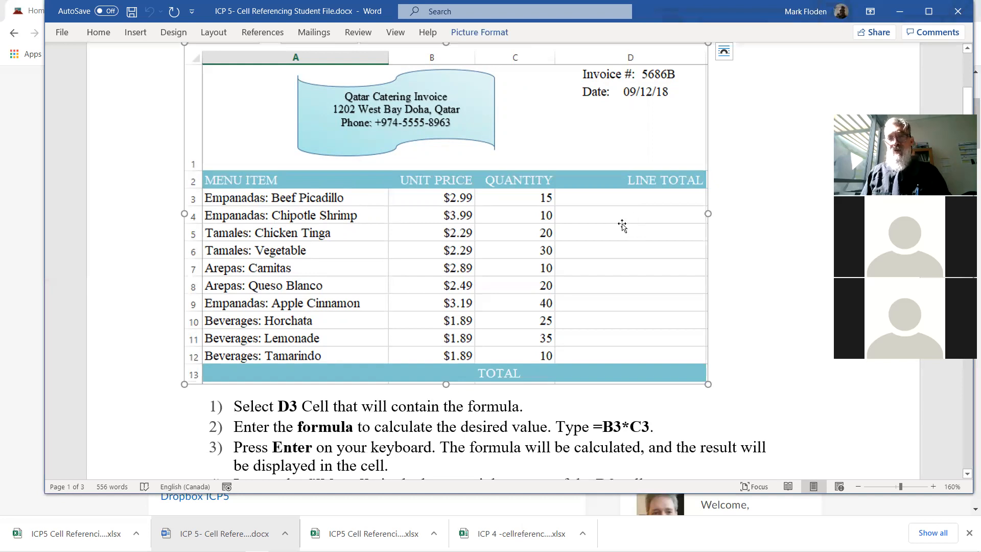
scroll(626, 224, down, 1)
scroll(628, 224, down, 2)
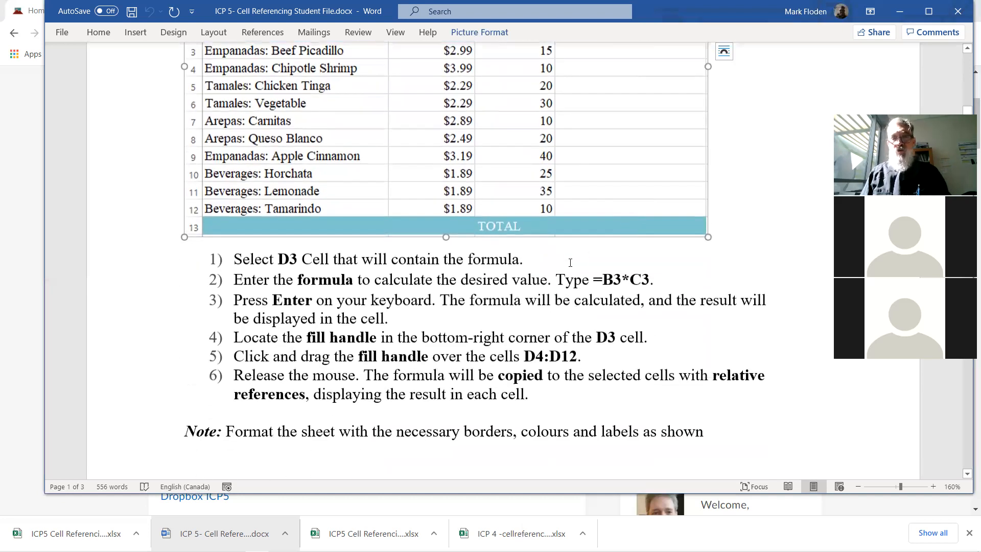
scroll(591, 253, down, 1)
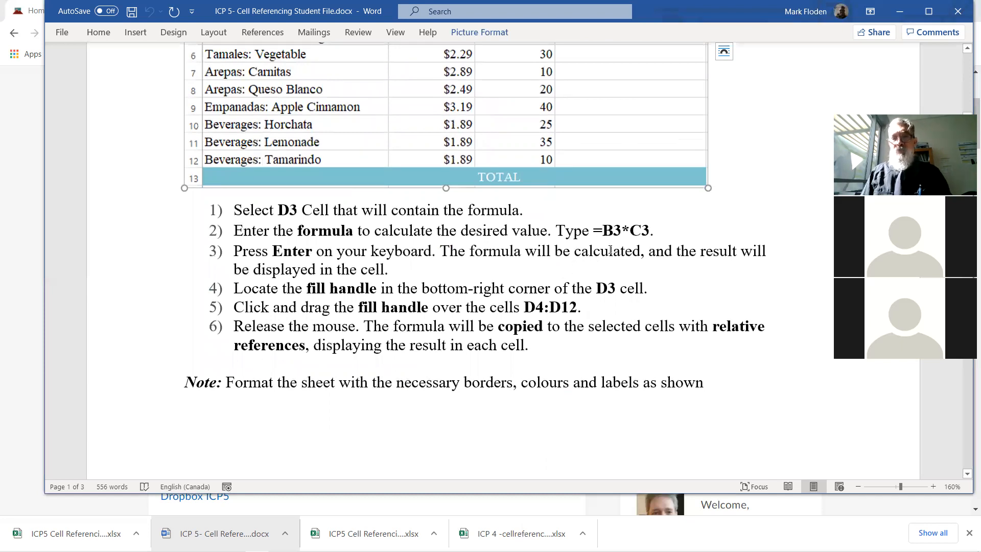
scroll(619, 251, down, 2)
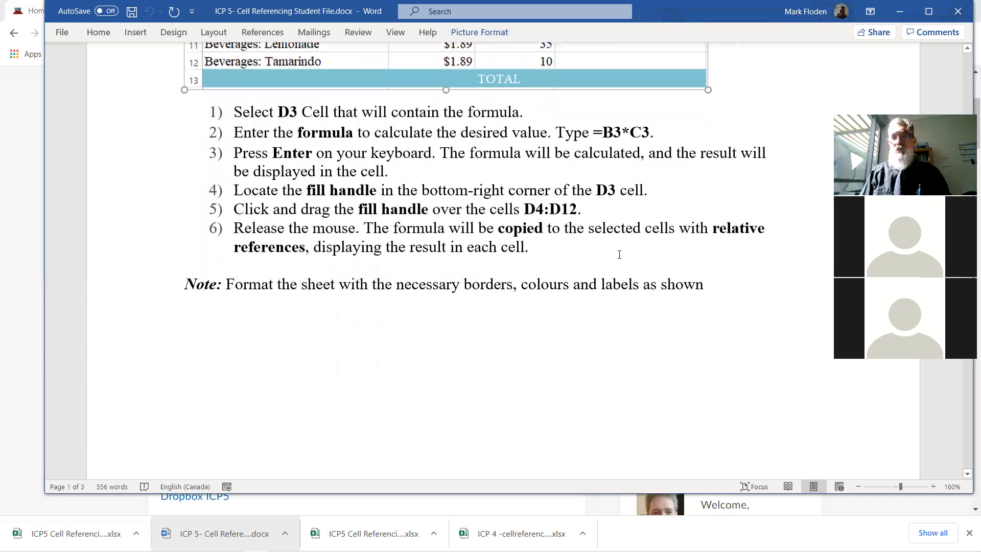
- Read the Absolute Cell Referencing section, including the dollar-sign notation table and the Menu Order (With Tax) worksheet
scroll(619, 252, down, 7)
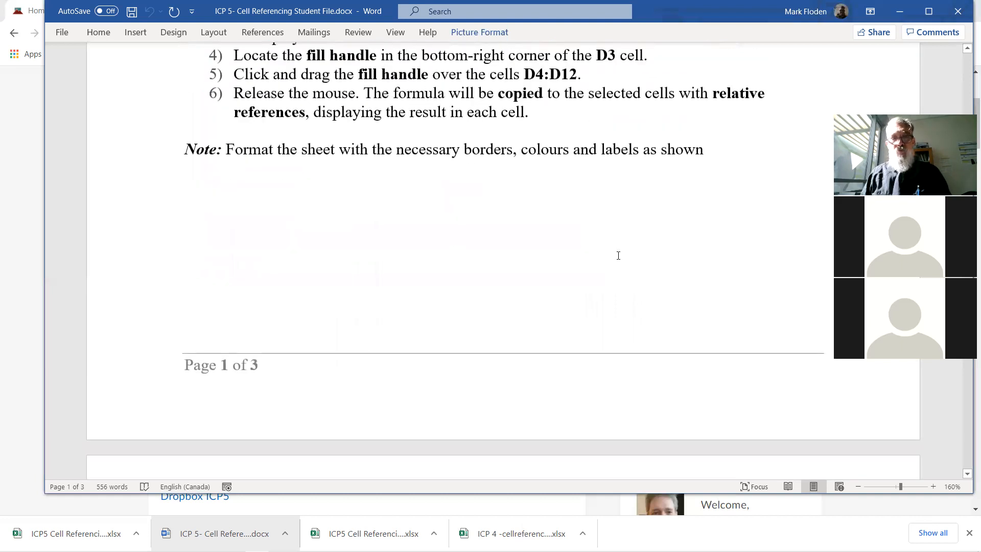
scroll(621, 250, down, 5)
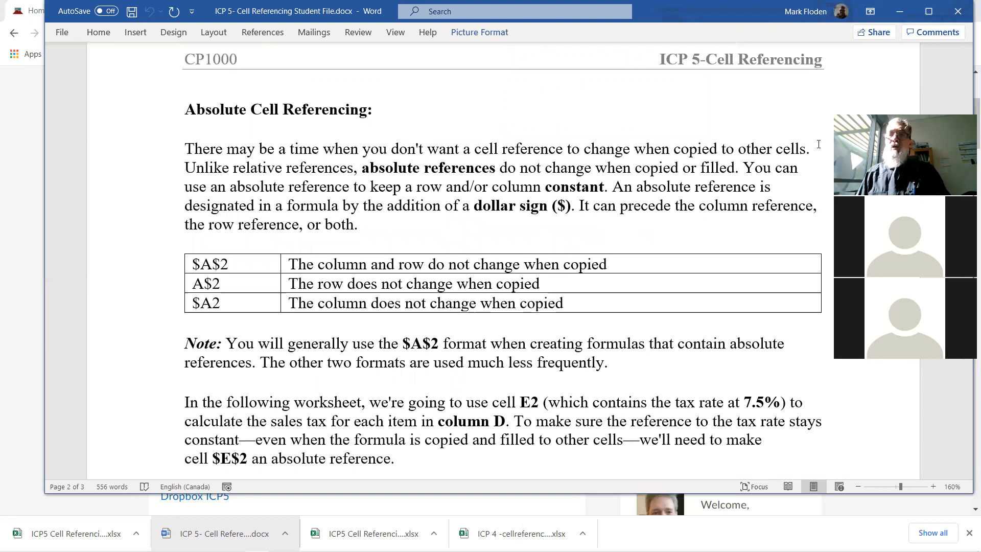
click(939, 105)
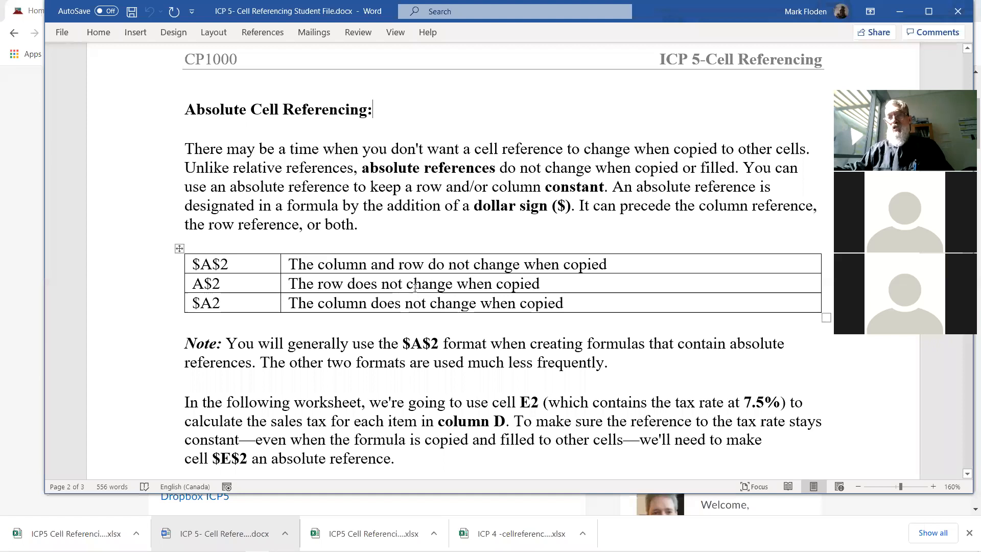
scroll(459, 287, down, 2)
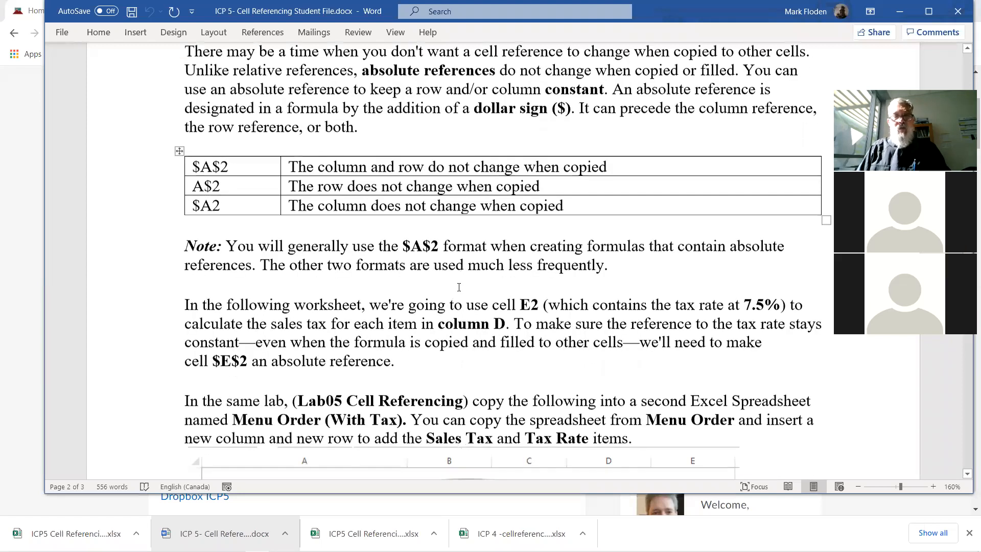
scroll(459, 288, down, 6)
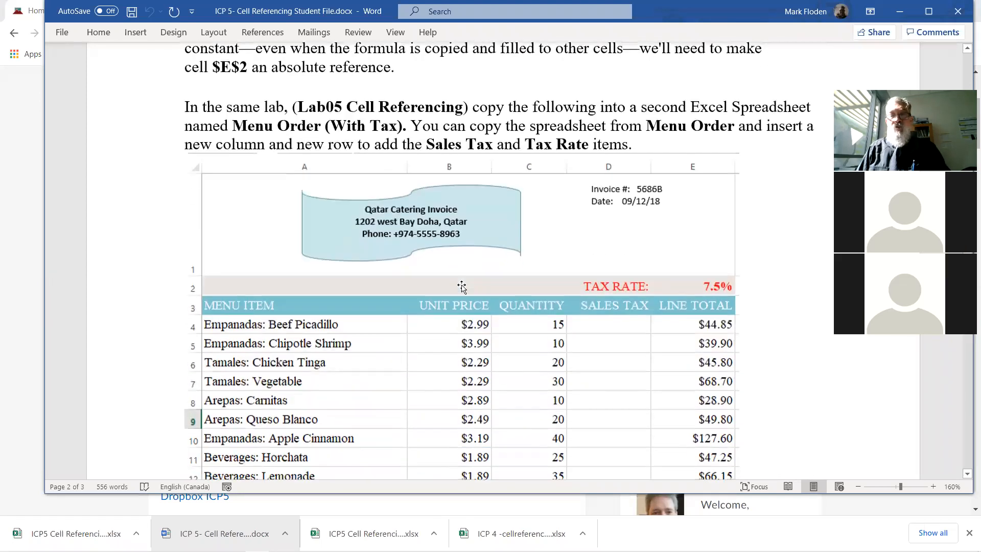
scroll(461, 287, down, 1)
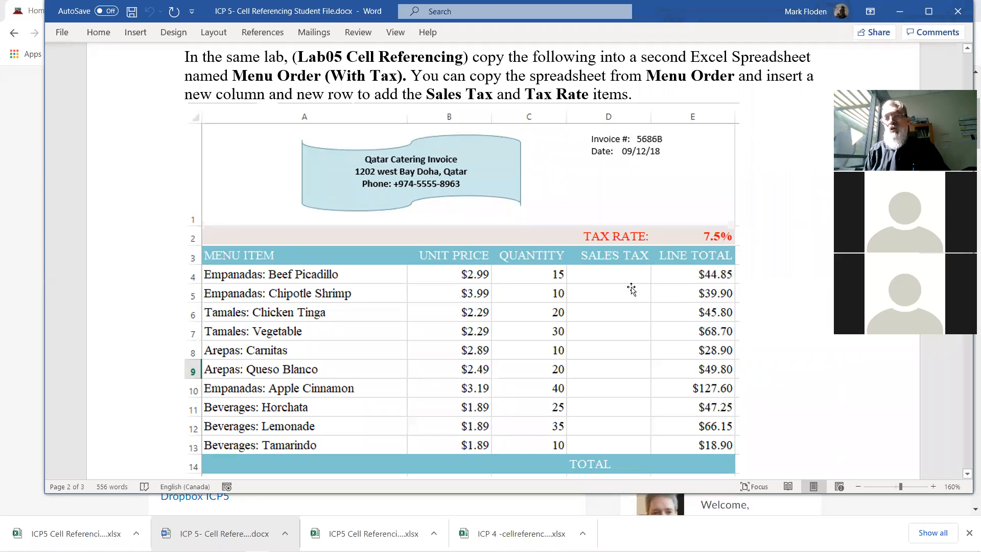
scroll(631, 292, down, 1)
scroll(631, 292, down, 8)
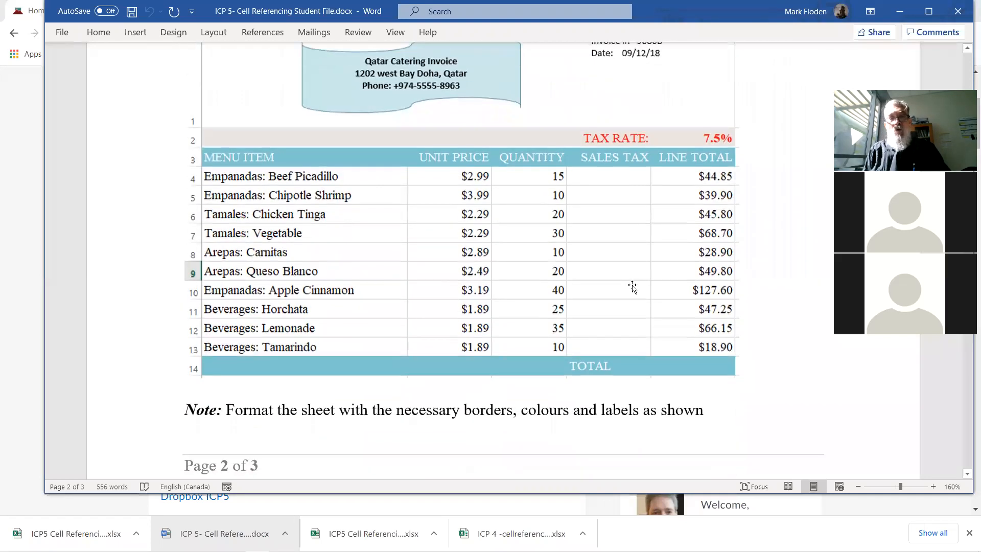
- Examine the sales tax formula instructions on page 3 and the sample solutions for the menu orders without and with tax
scroll(642, 284, down, 3)
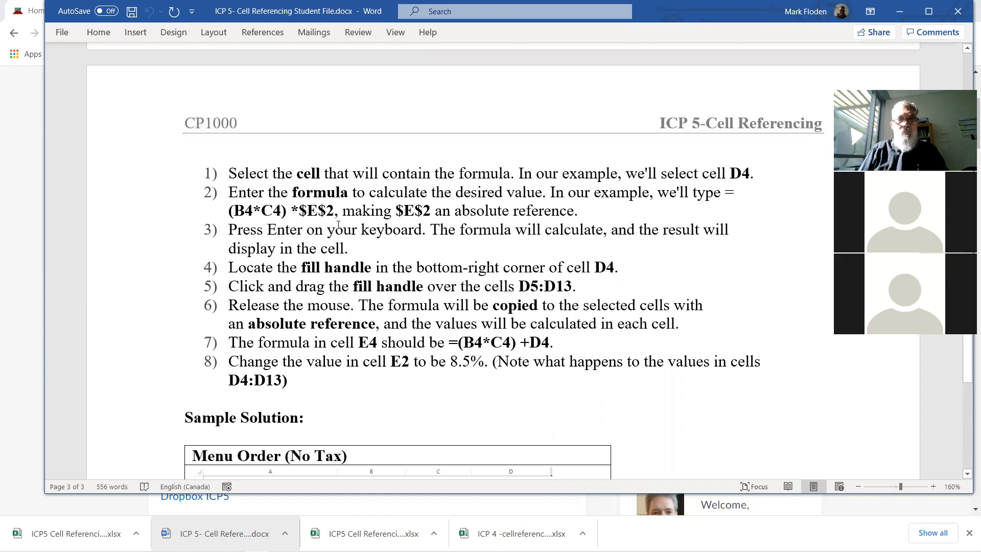
scroll(518, 248, down, 1)
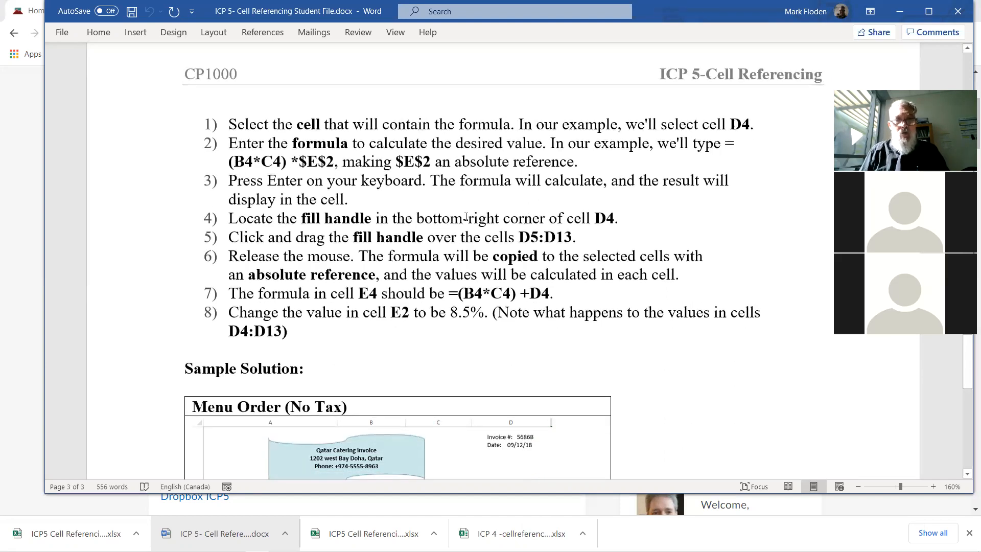
scroll(452, 219, down, 2)
scroll(467, 212, down, 5)
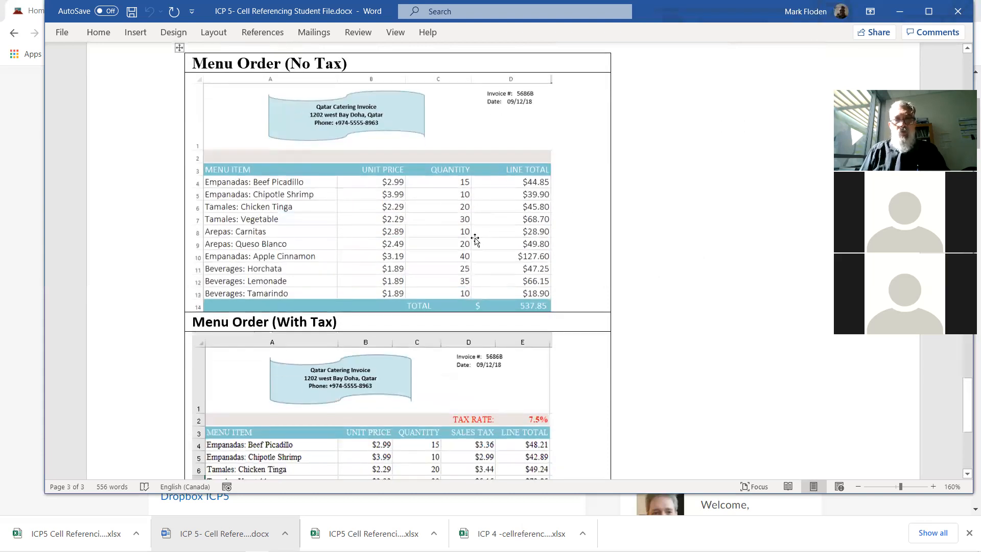
scroll(479, 239, down, 3)
scroll(479, 239, down, 3)
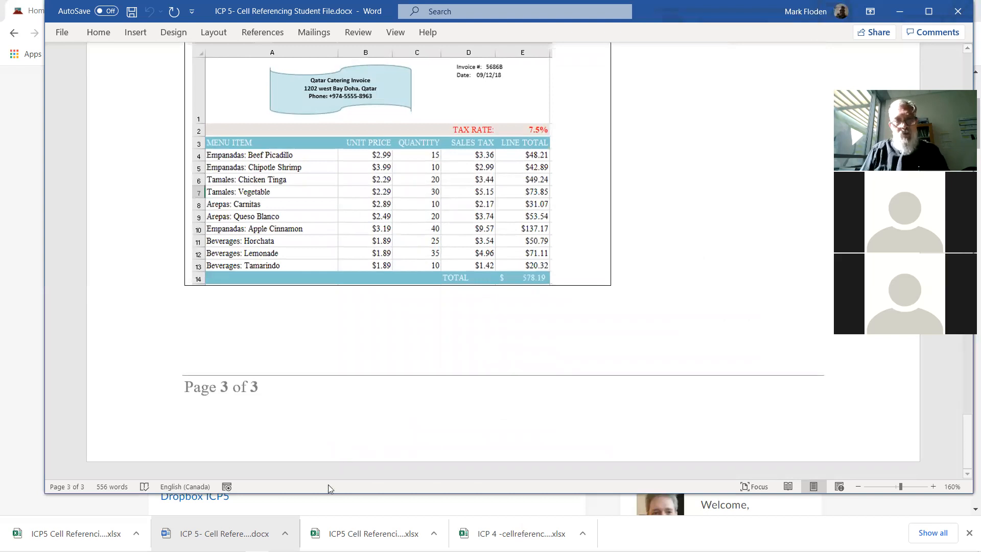
- Open the downloaded ICP5 Cell Referencing Student Data workbook in Excel and maximize its window
click(362, 534)
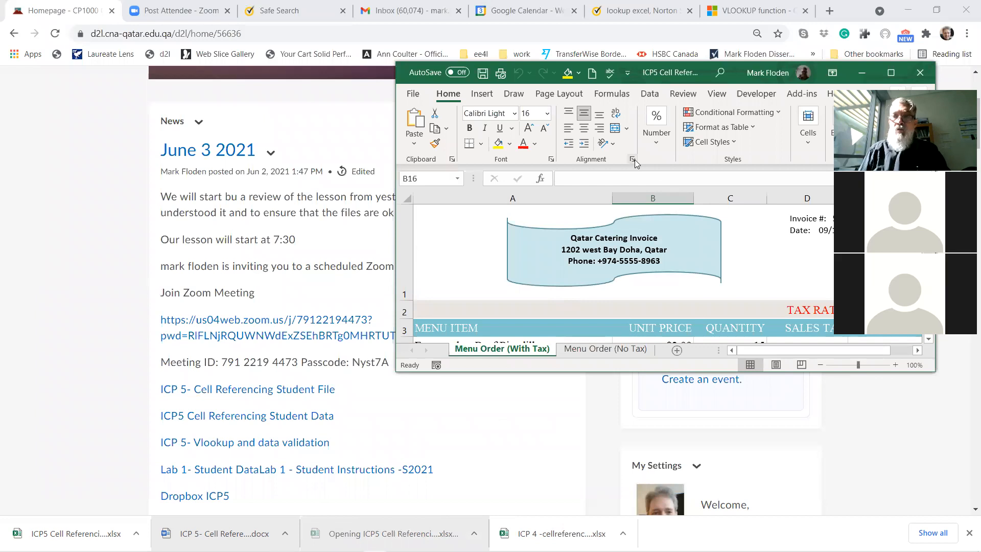
drag(701, 65, 420, 43)
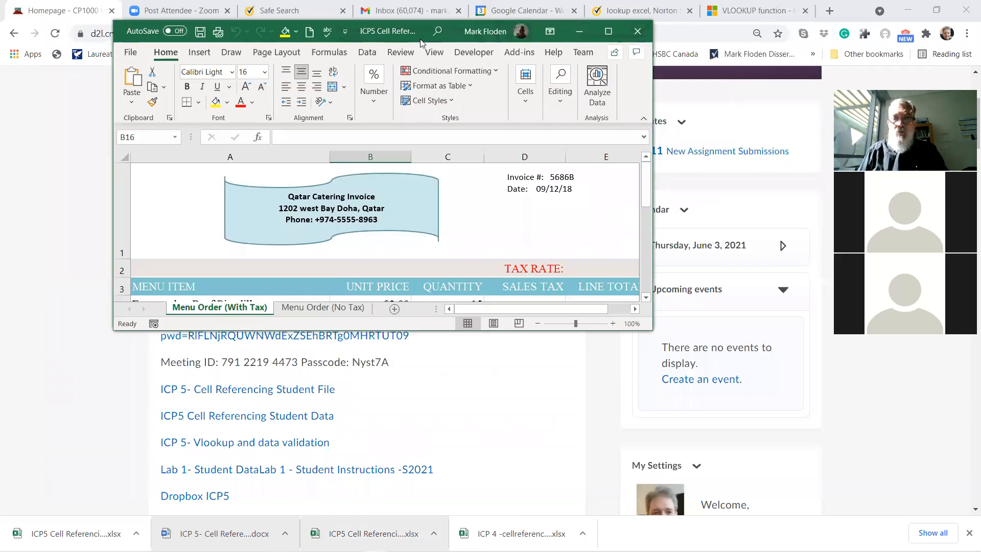
click(604, 33)
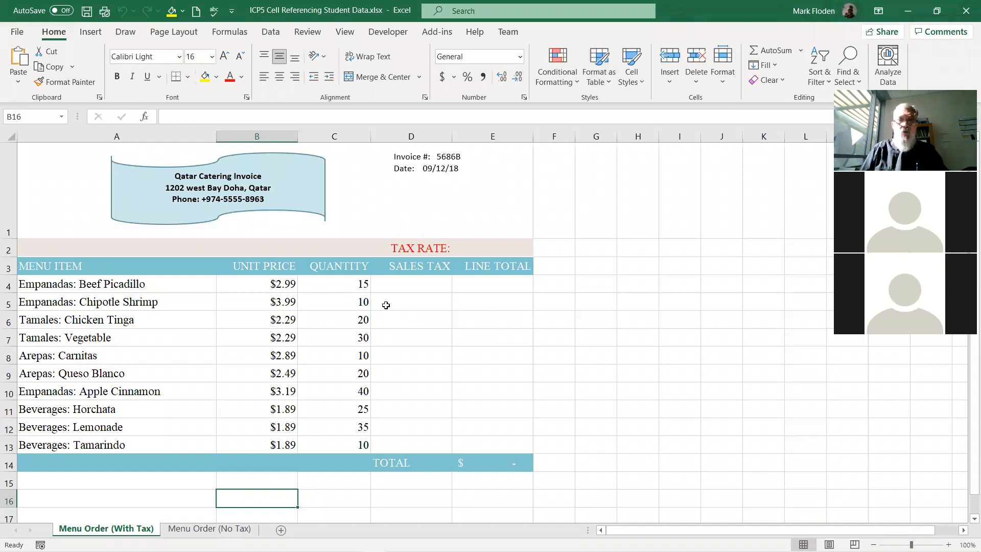
- Enter a tax rate of 7.5% in cell E2 of the Menu Order (With Tax) sheet
click(397, 285)
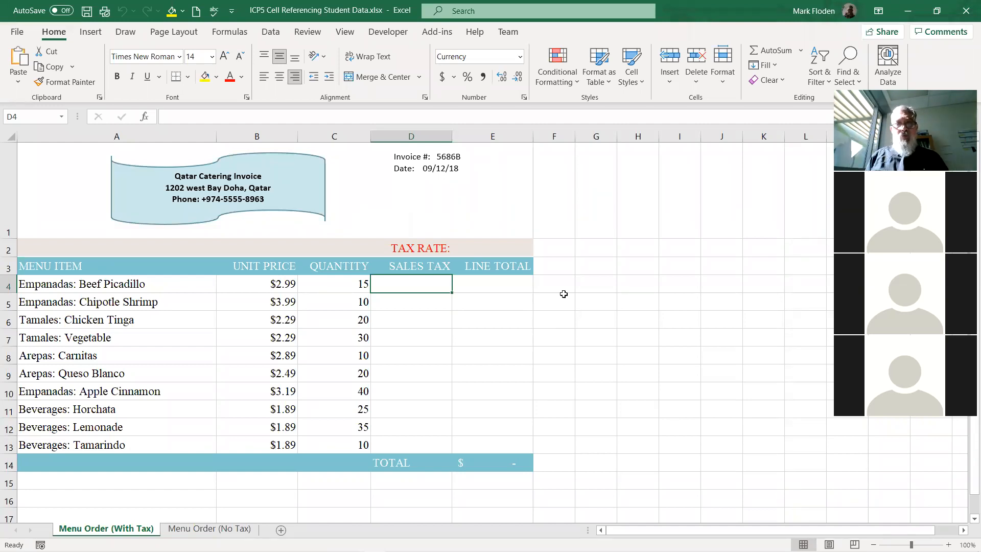
click(496, 245)
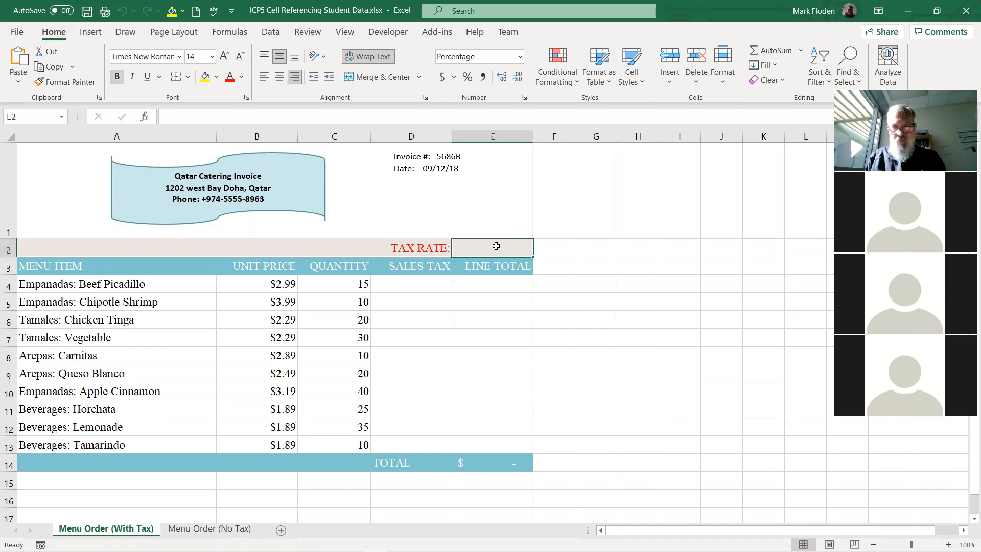
text(7.5)
key(Return)
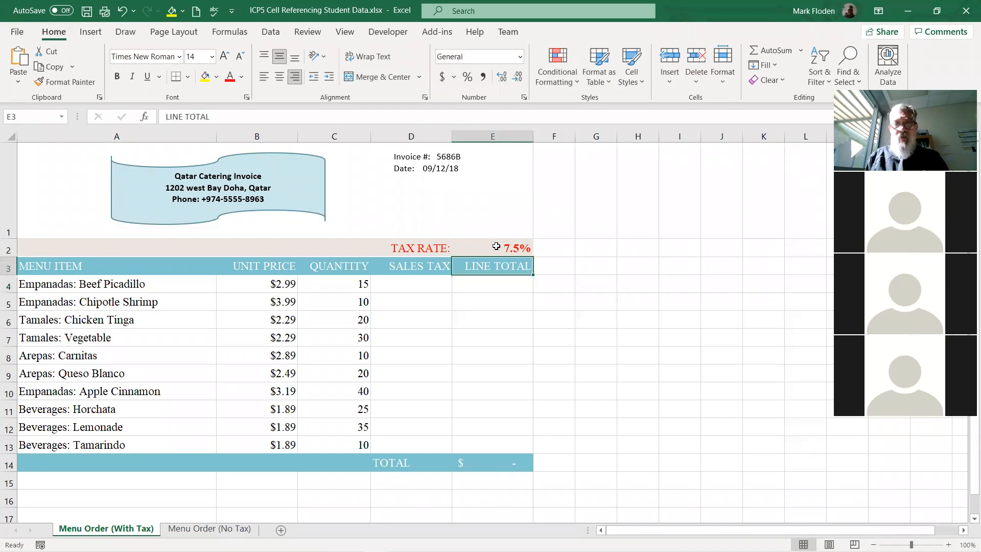
- Change the tax rate in cell E2 to 6.5%
click(495, 243)
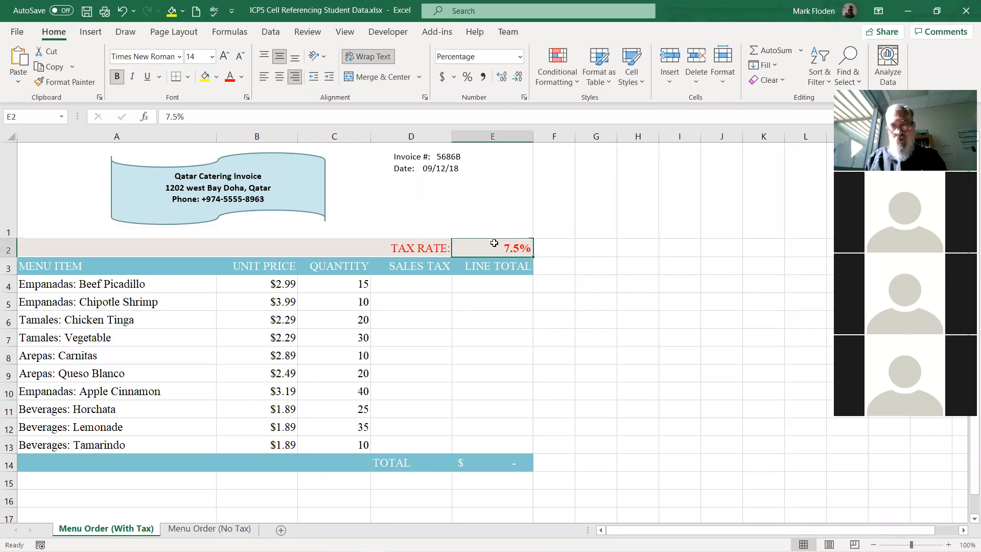
text(6)
text(5)
key(Return)
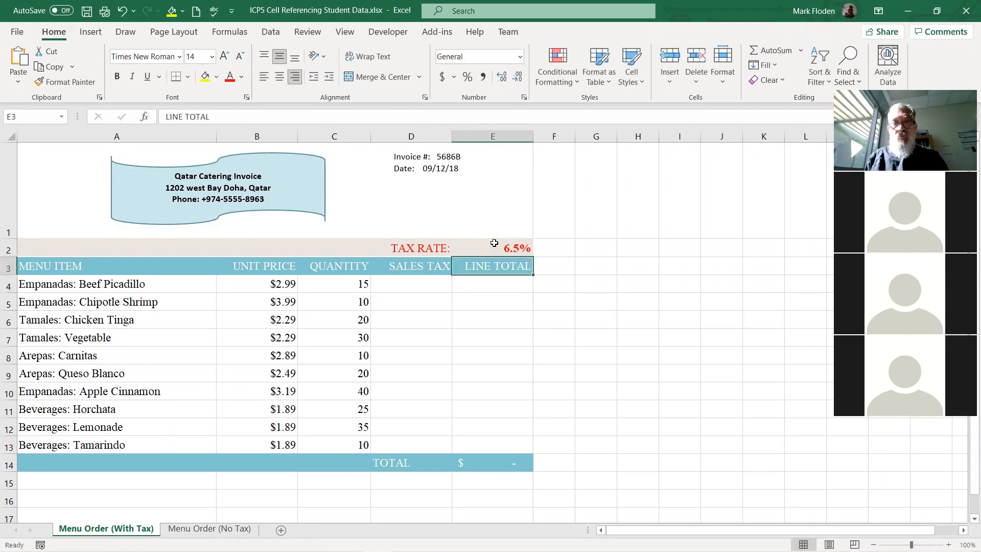
- Enter the formula =C4*B4 in Sales Tax cell D4 and fill it down through D13
click(405, 286)
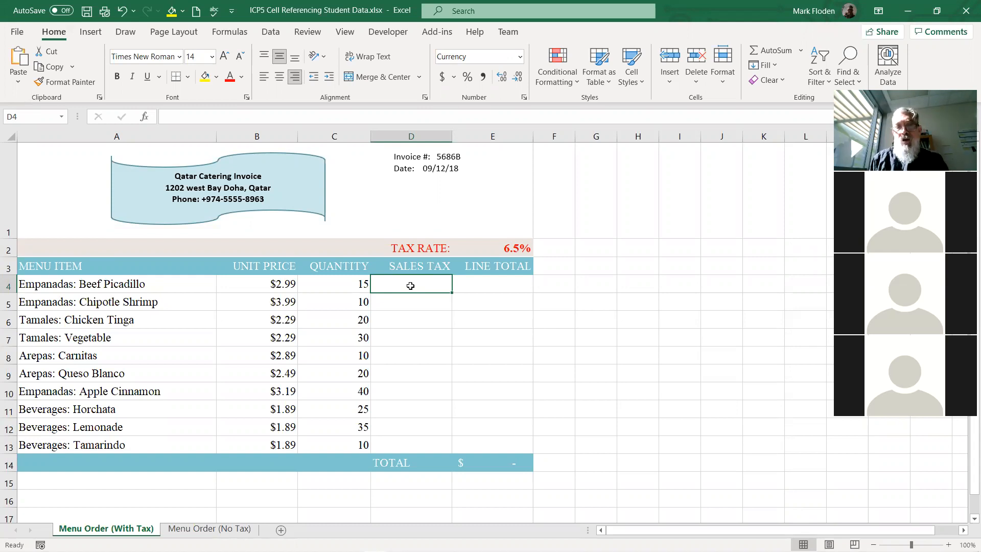
text(=)
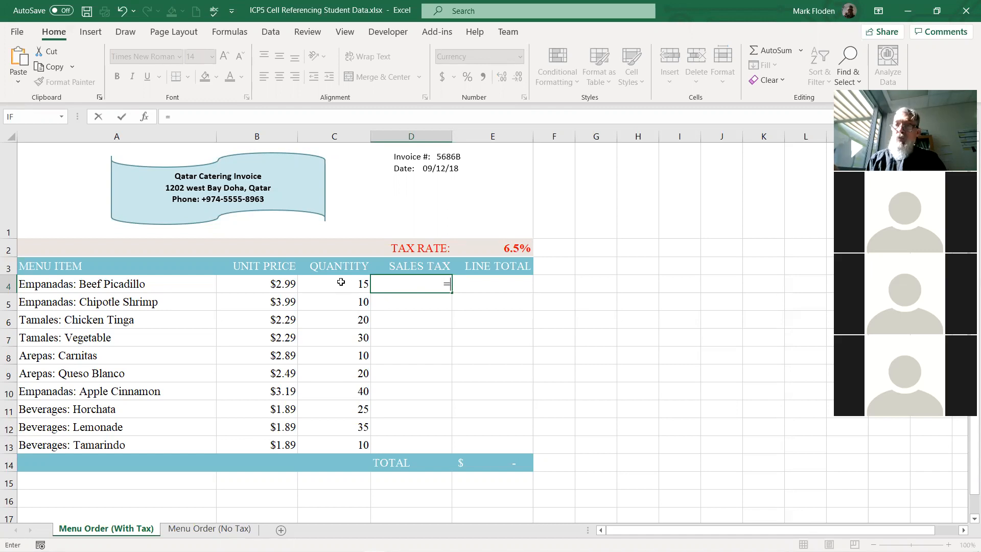
click(341, 282)
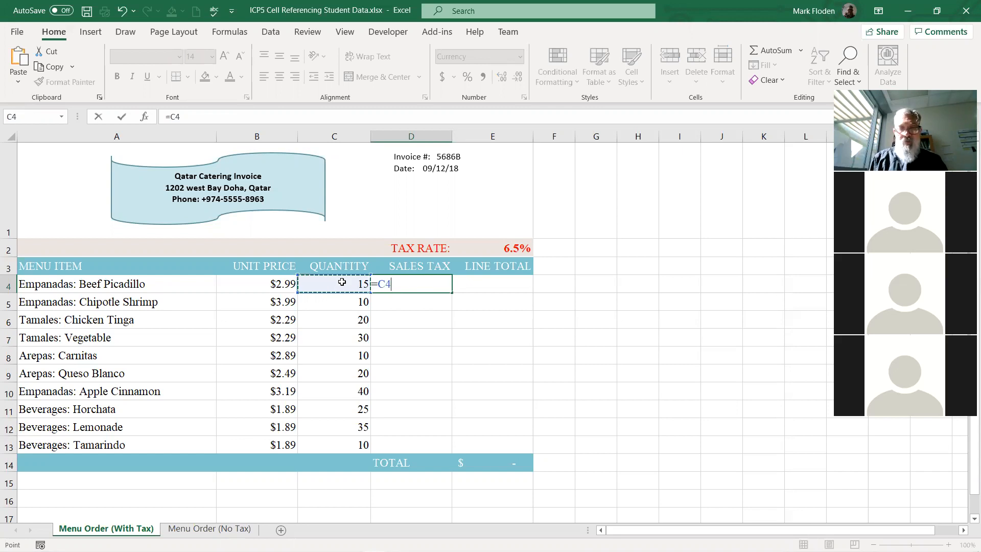
text(*)
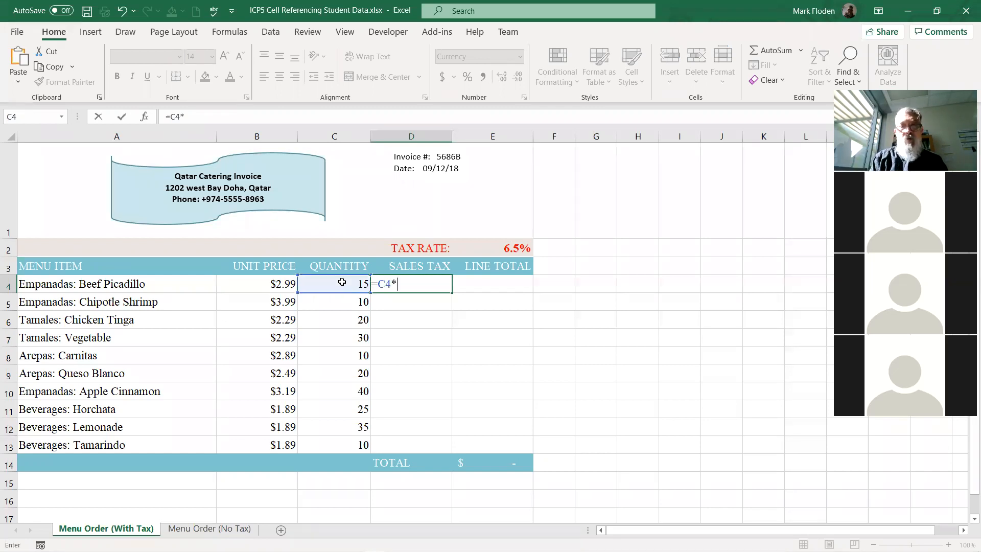
click(269, 284)
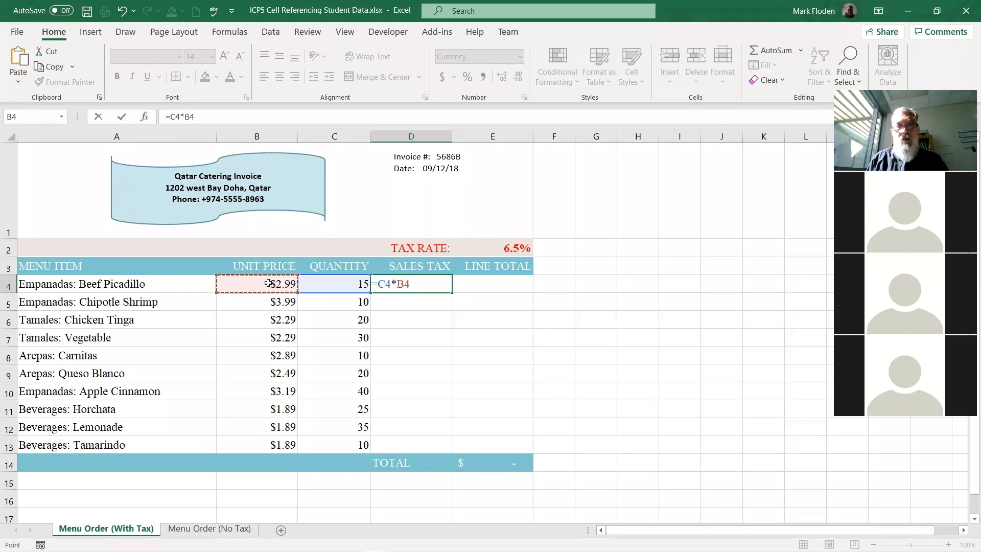
key(Return)
click(430, 285)
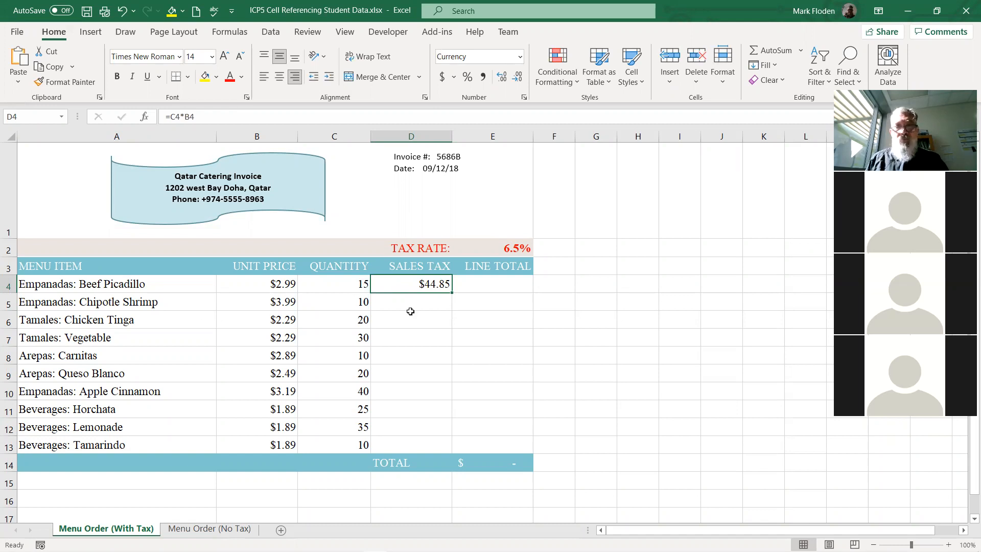
drag(452, 294, 452, 453)
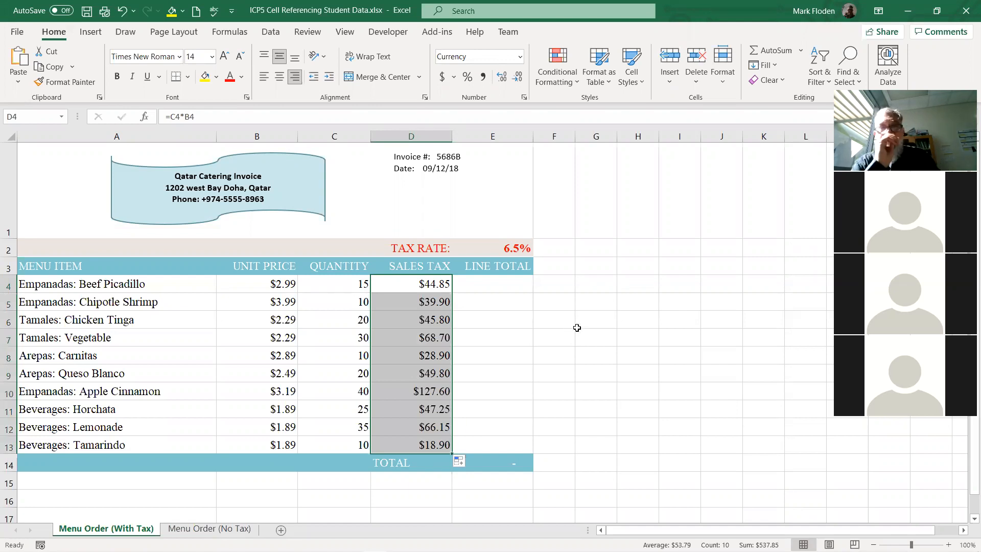
- Extend the formula in D4 with the tax rate cell to =C4*B4*E2 and fill it down through D13
click(419, 284)
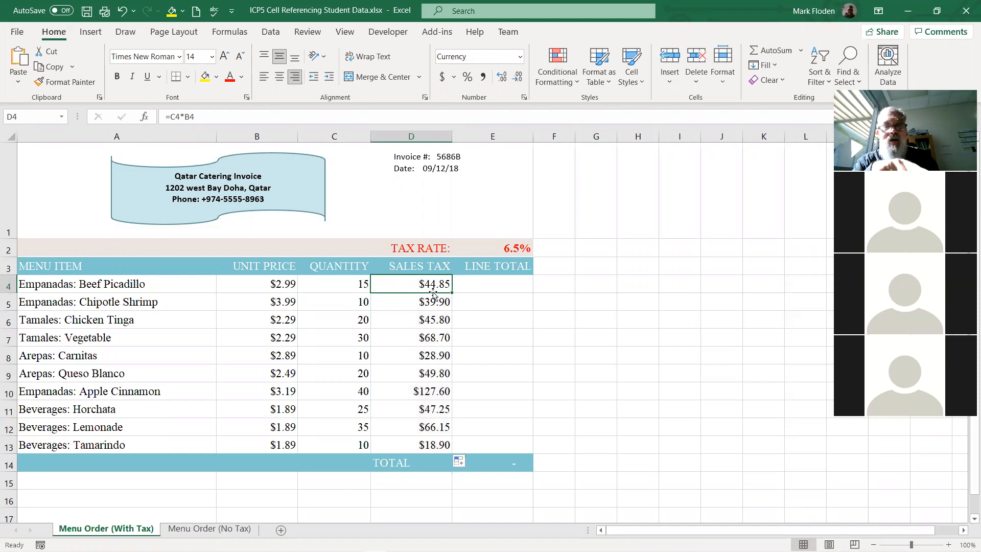
click(201, 119)
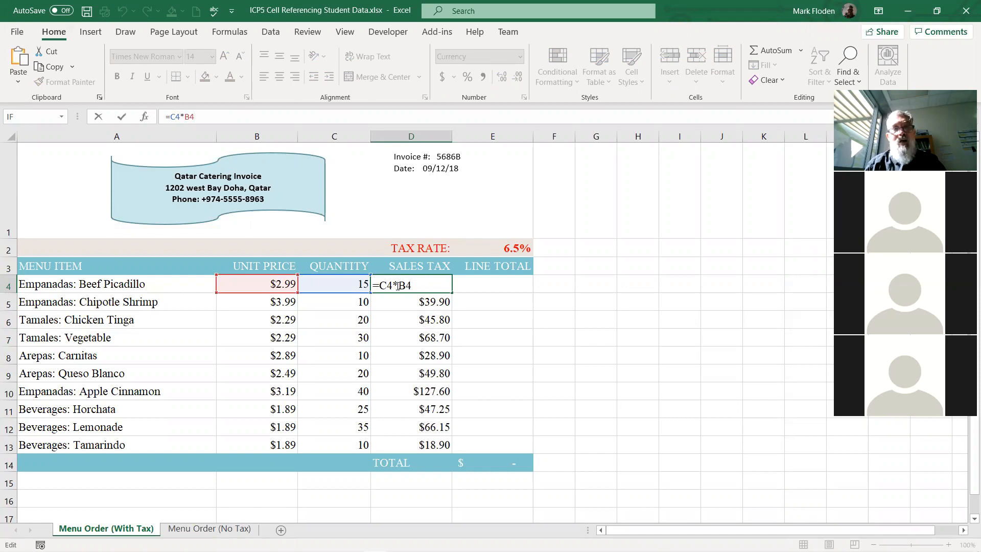
click(217, 122)
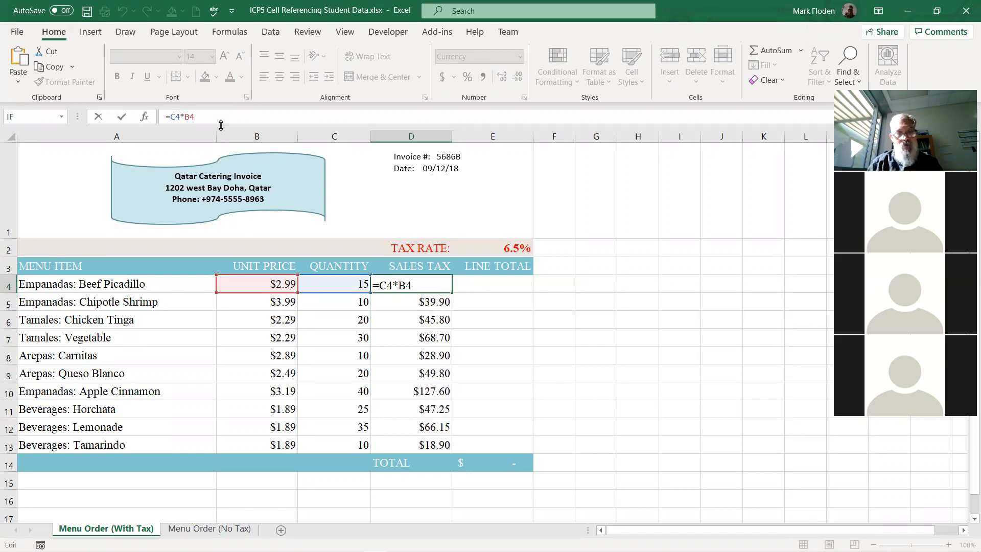
text(*)
click(507, 249)
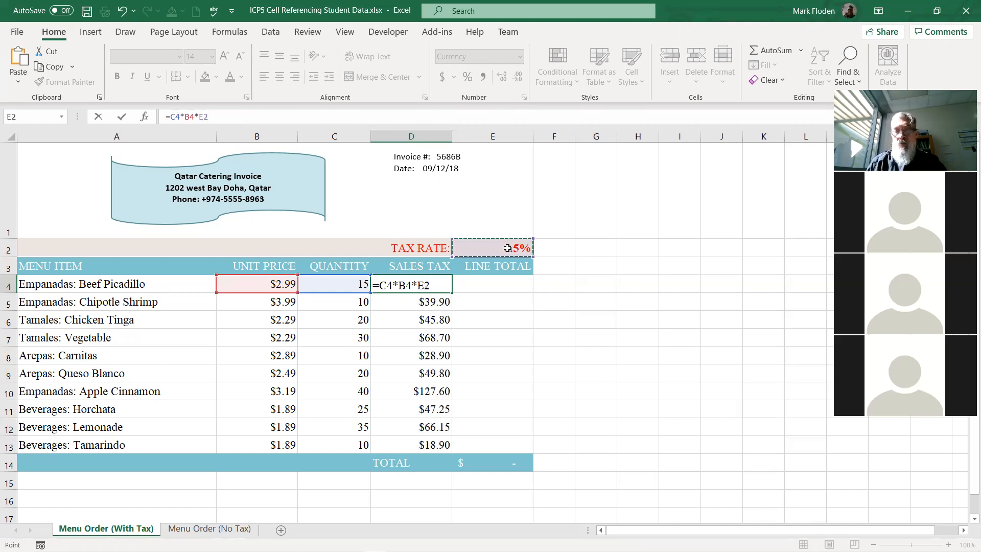
key(Return)
click(418, 283)
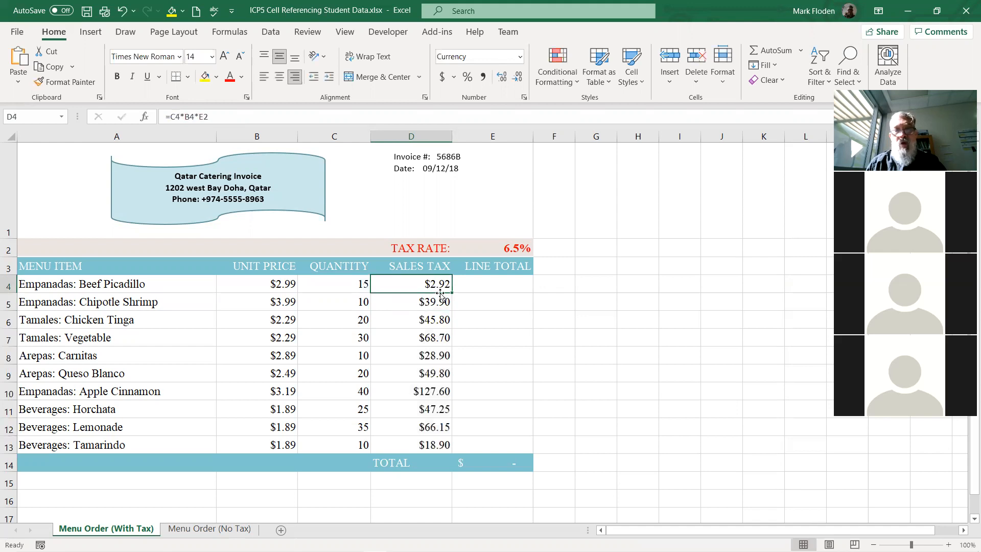
drag(451, 292, 452, 451)
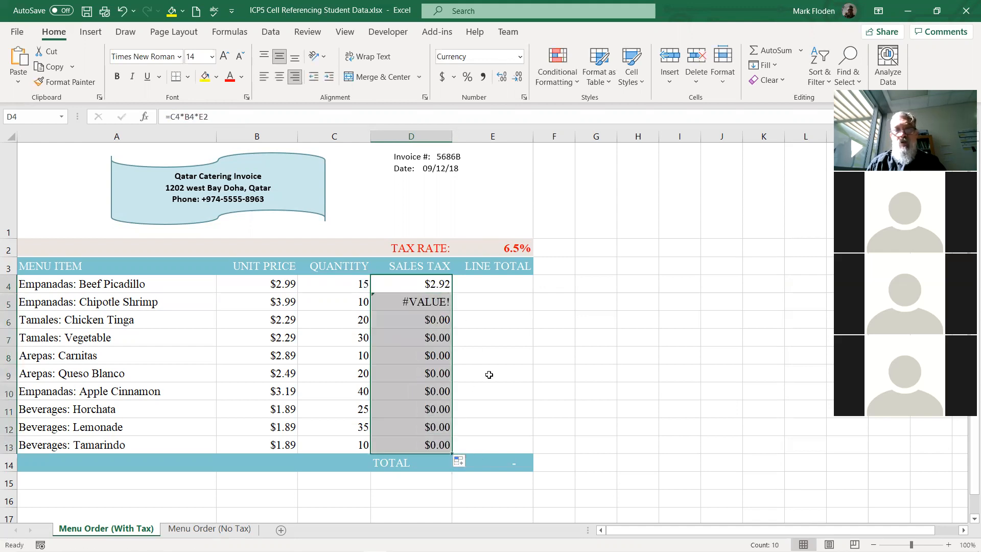
- Lock the tax rate row in D4 by changing the formula to =C4*B4*E$2, and copy it down through D13
click(409, 302)
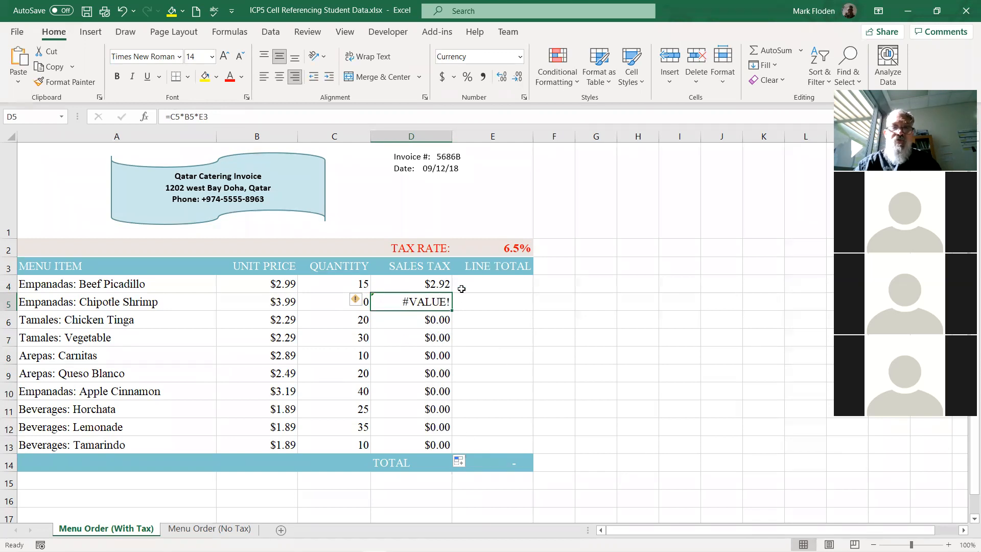
click(423, 285)
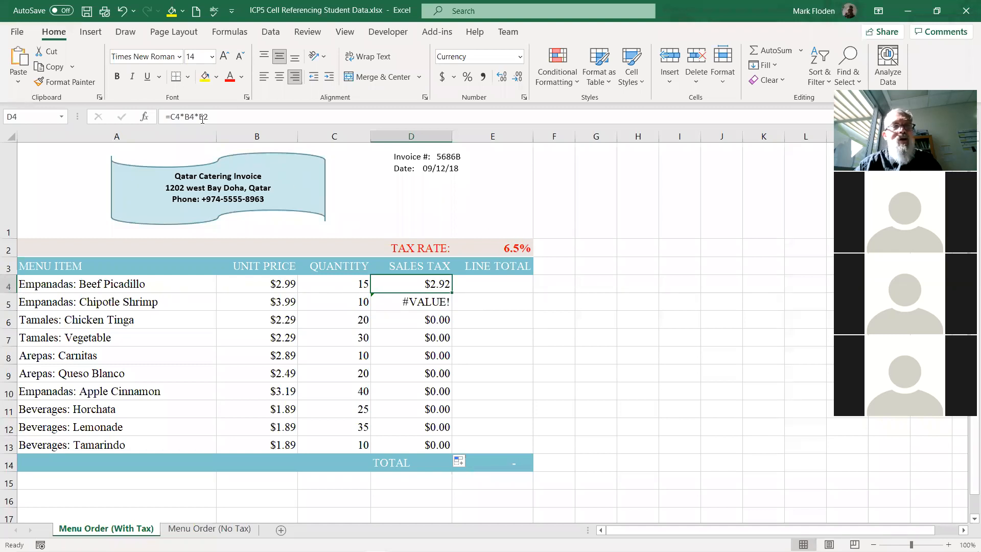
click(200, 116)
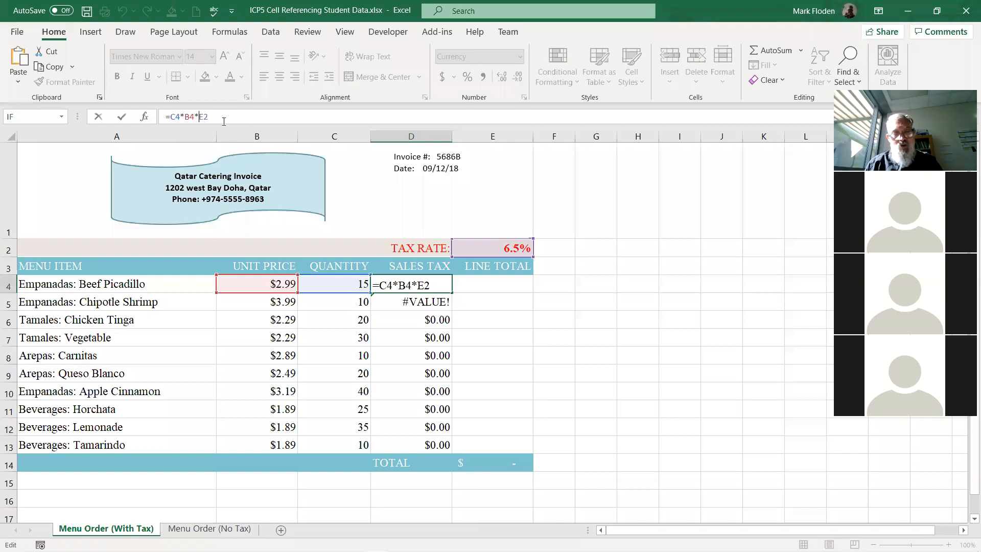
text($)
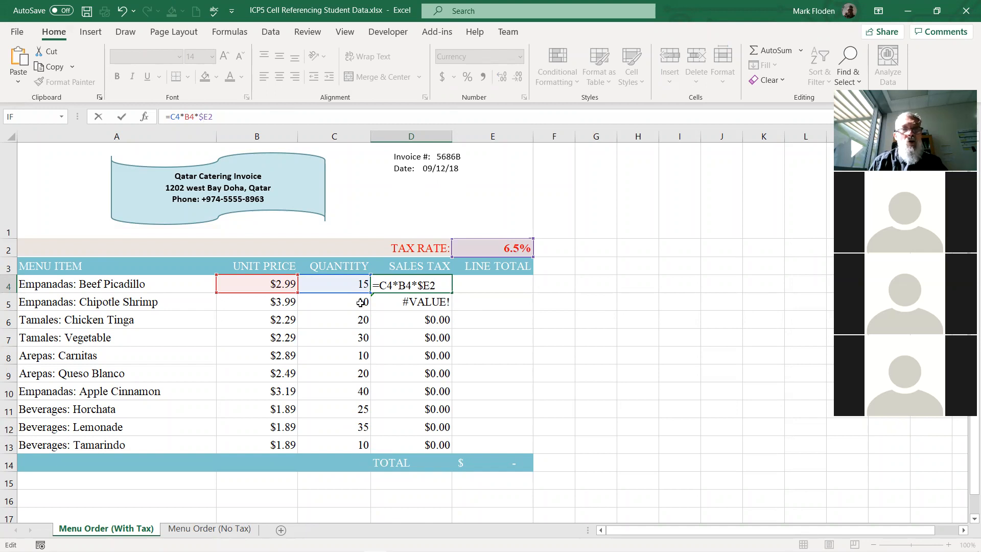
key(BackSpace)
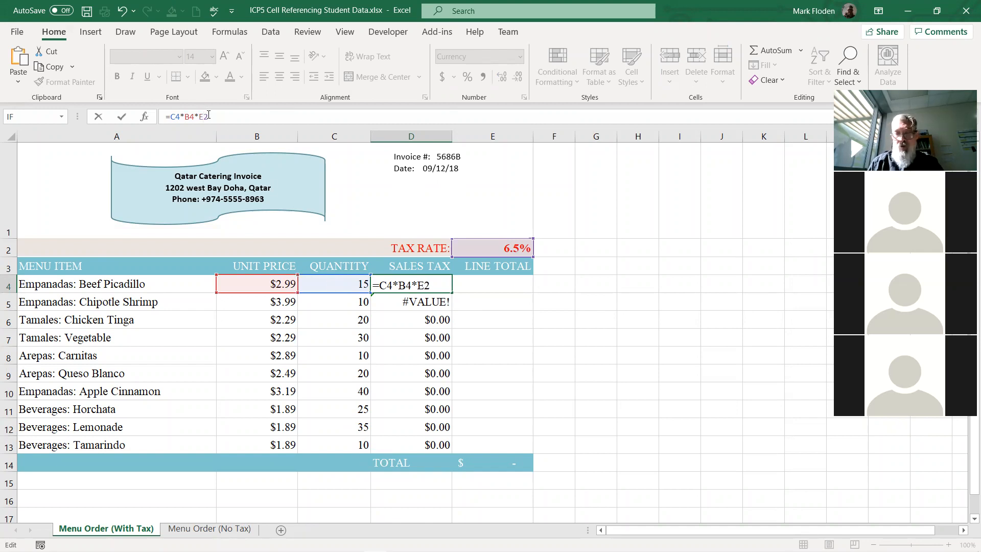
text($)
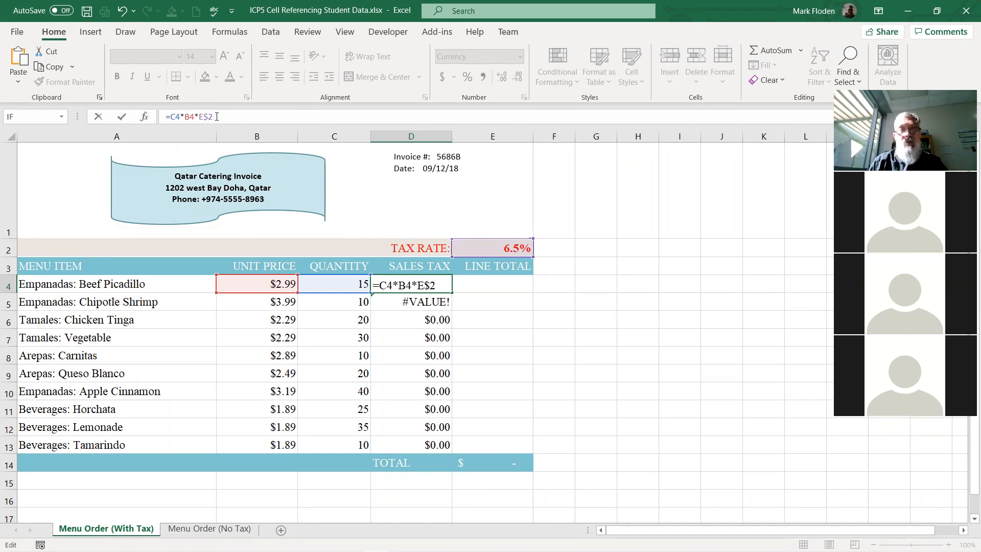
key(Return)
click(417, 284)
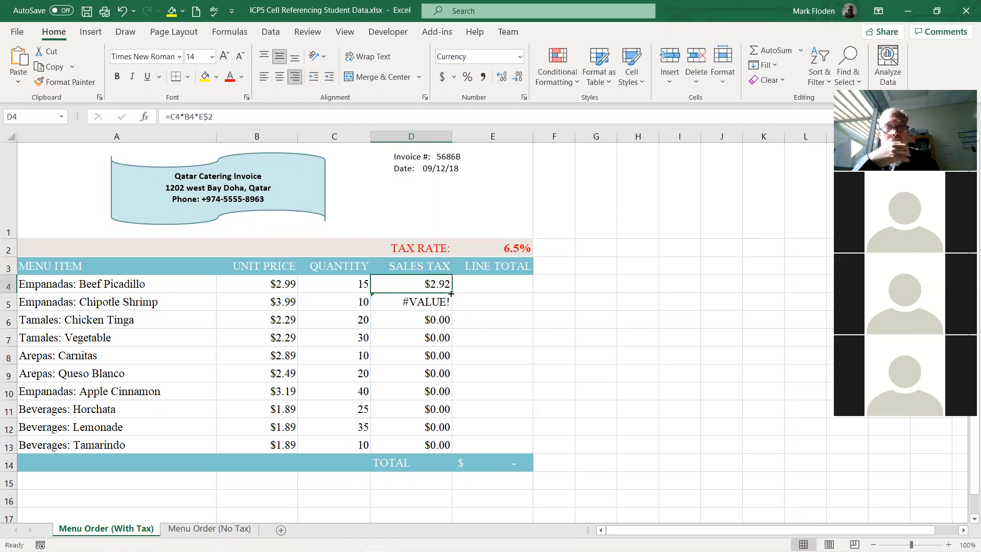
drag(451, 292, 449, 451)
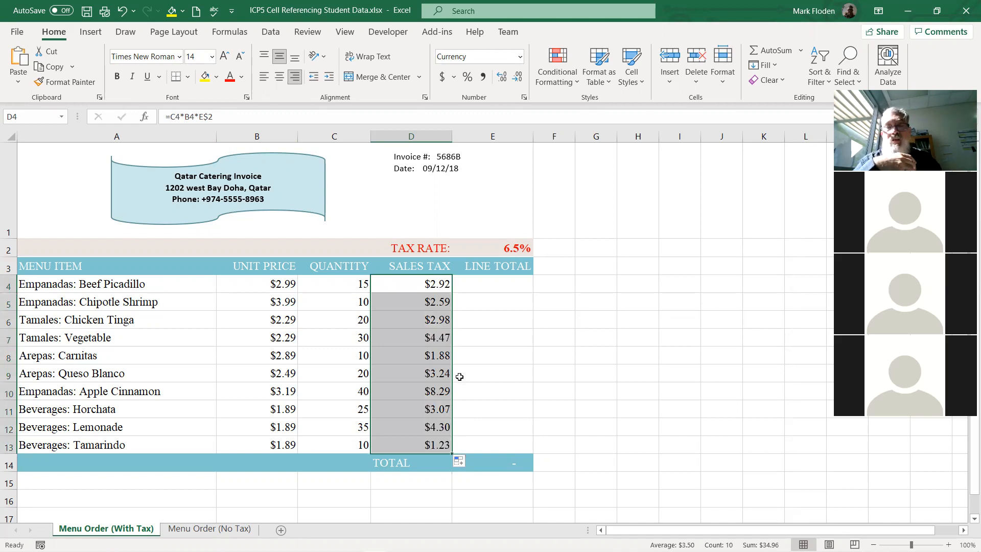
- Make the tax rate reference in D4 fully absolute with =C4*B4*$E$2 and refill the Sales Tax column through D13
click(514, 244)
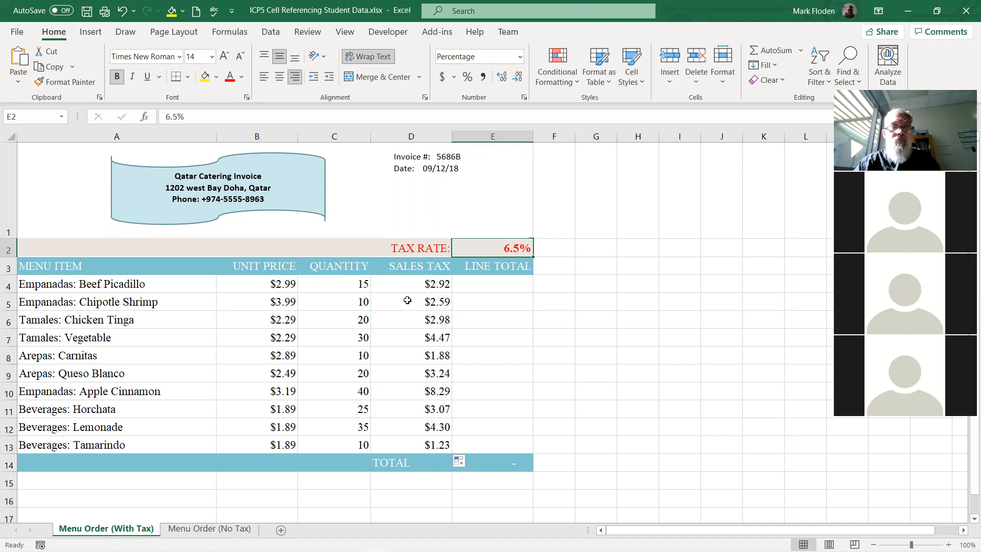
click(417, 287)
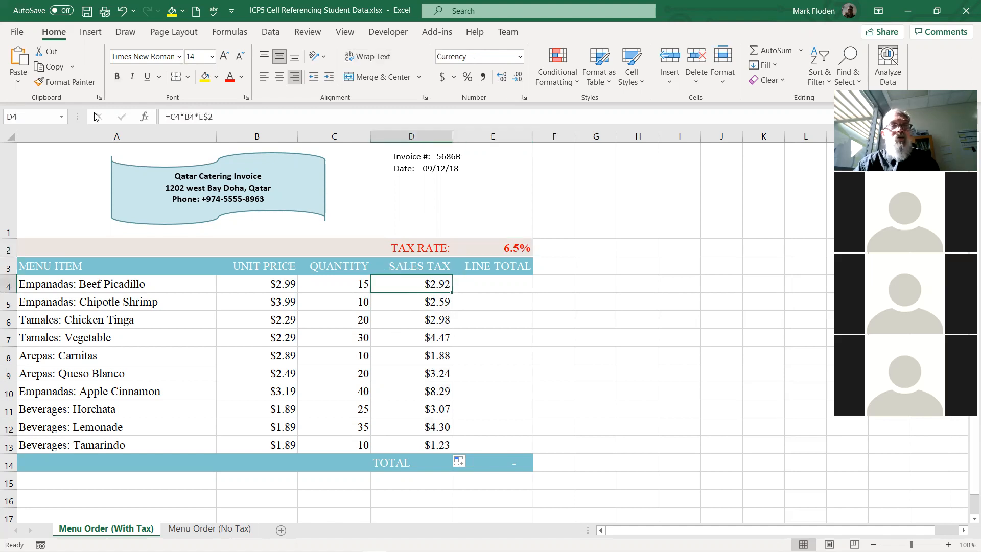
click(201, 115)
text($)
key(Return)
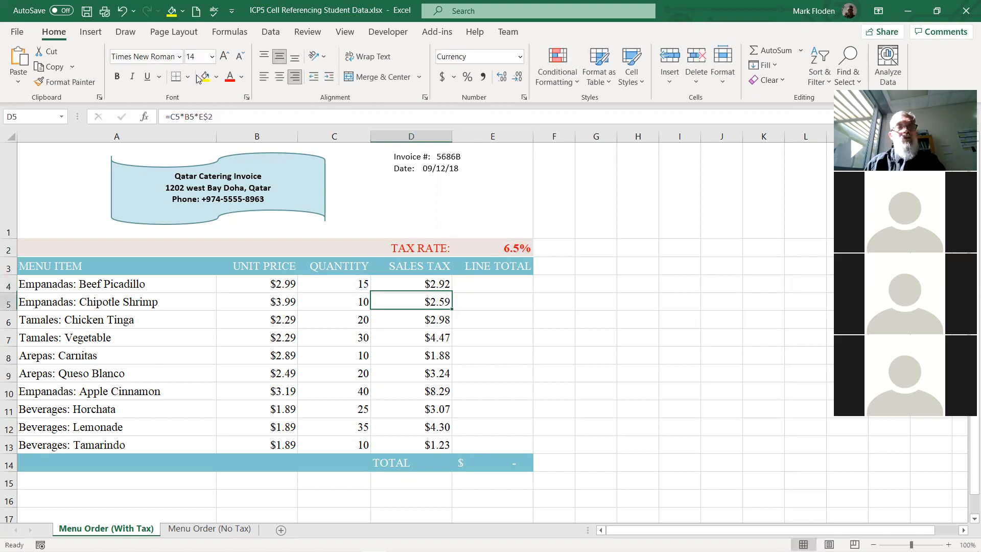
click(198, 123)
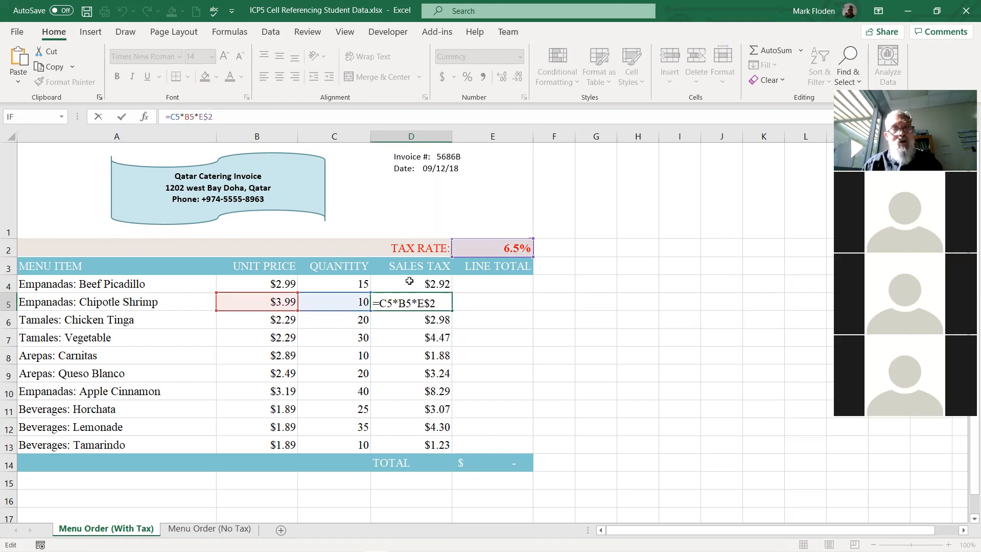
key(ctrl+Return)
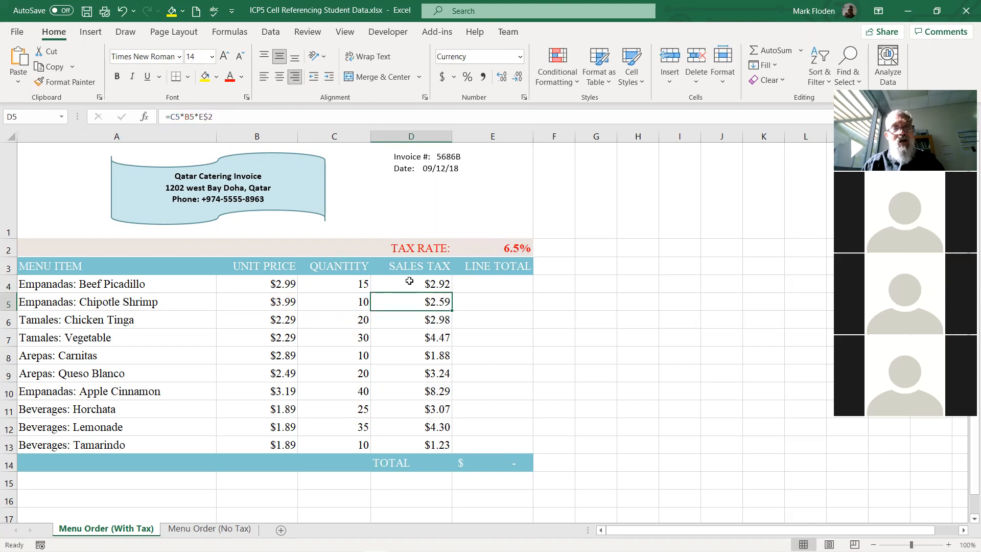
click(415, 286)
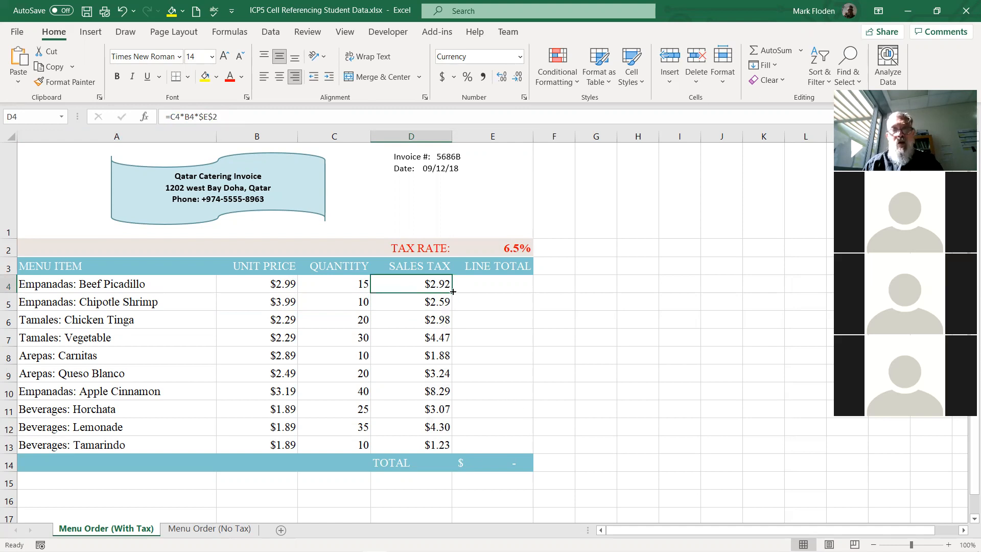
drag(452, 303, 456, 449)
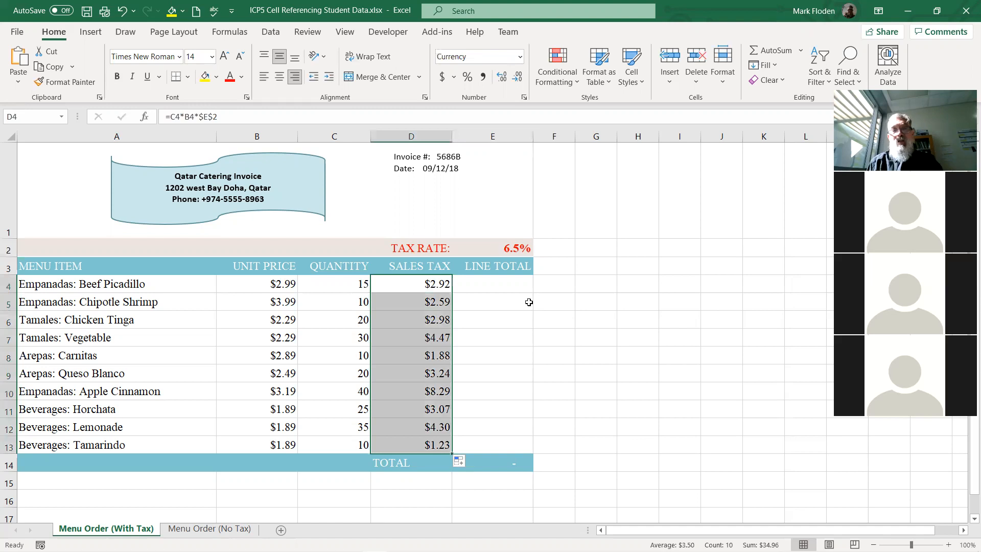
- Change the tax rate in cell E2 to 7.5%
click(517, 250)
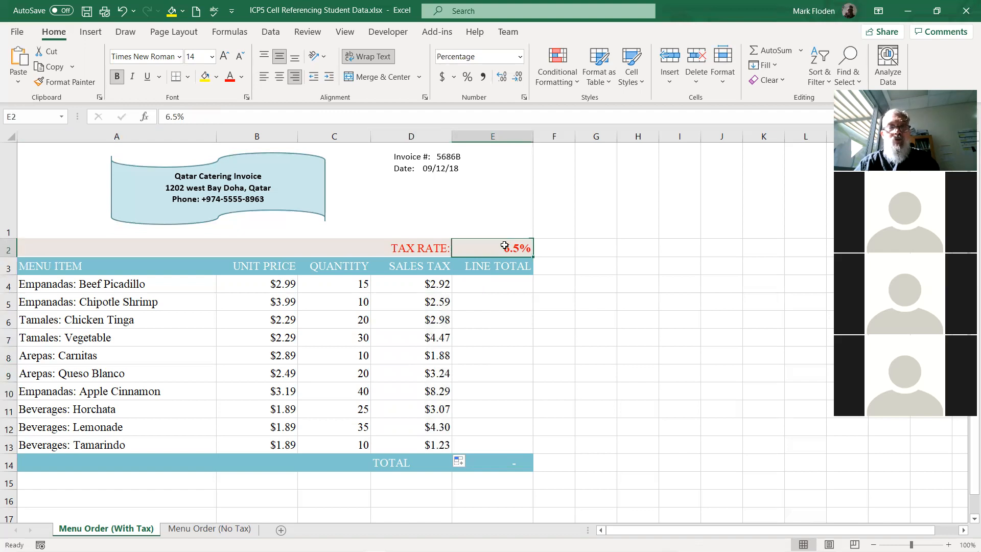
click(424, 285)
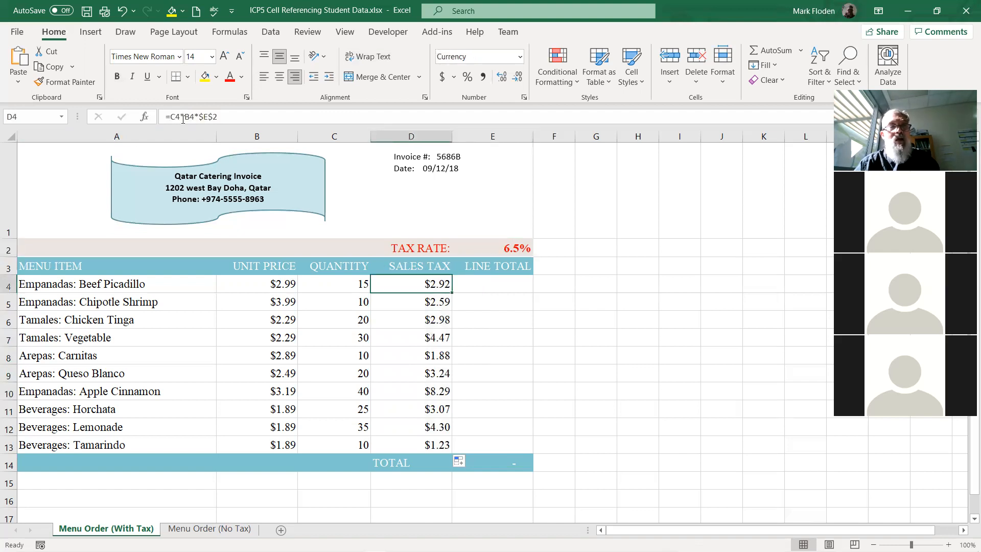
click(497, 251)
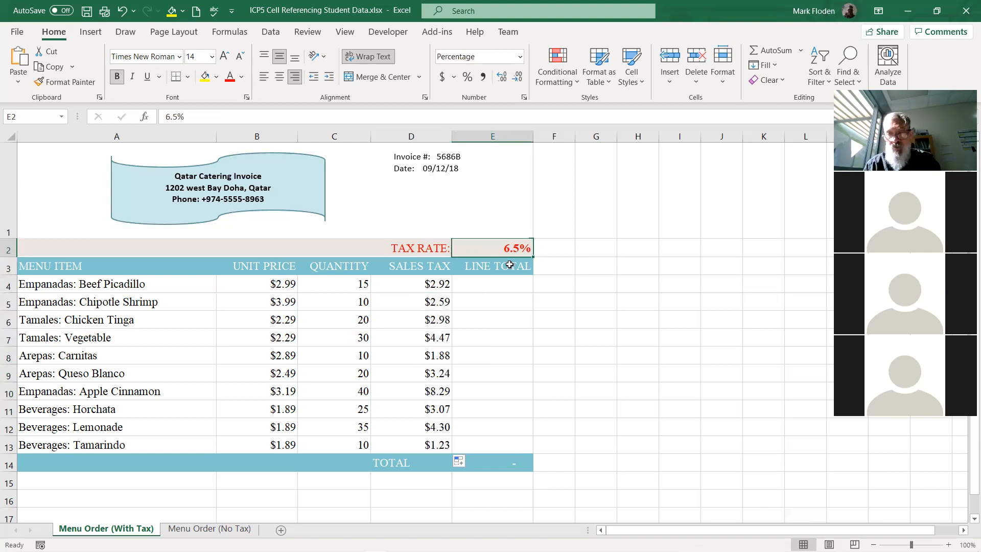
text(7.5)
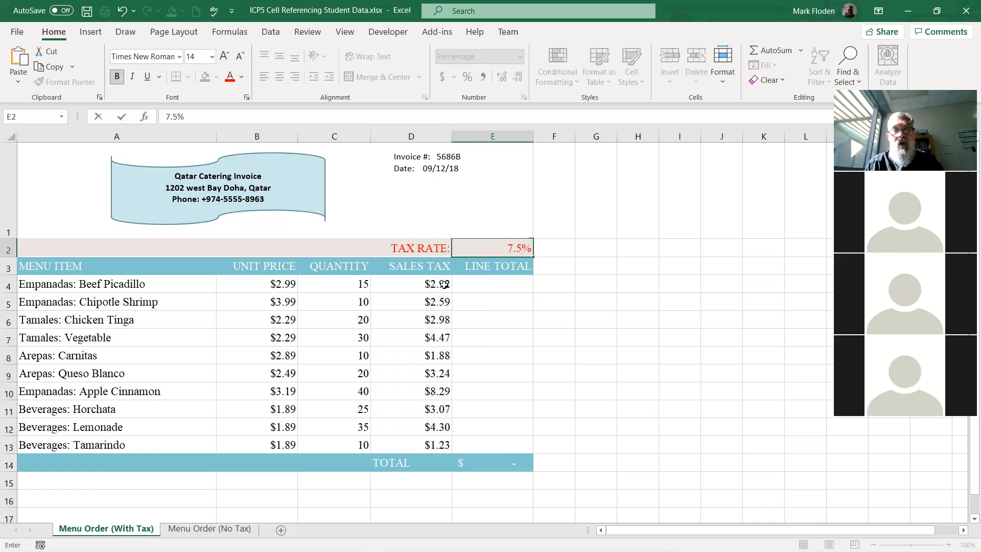
key(Return)
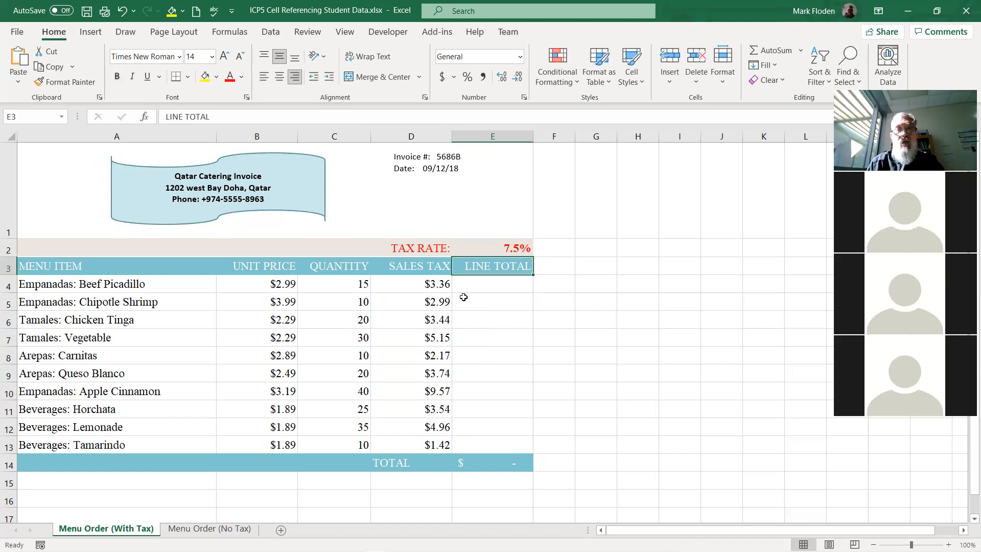
- Enter the formula =B4*C4+D4 in the Line Total cell E4
click(473, 282)
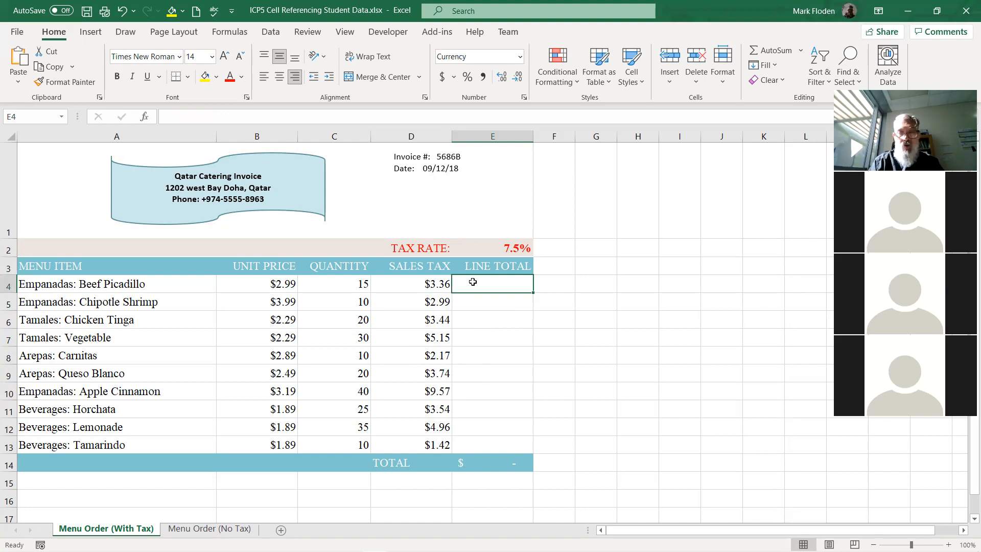
text(=)
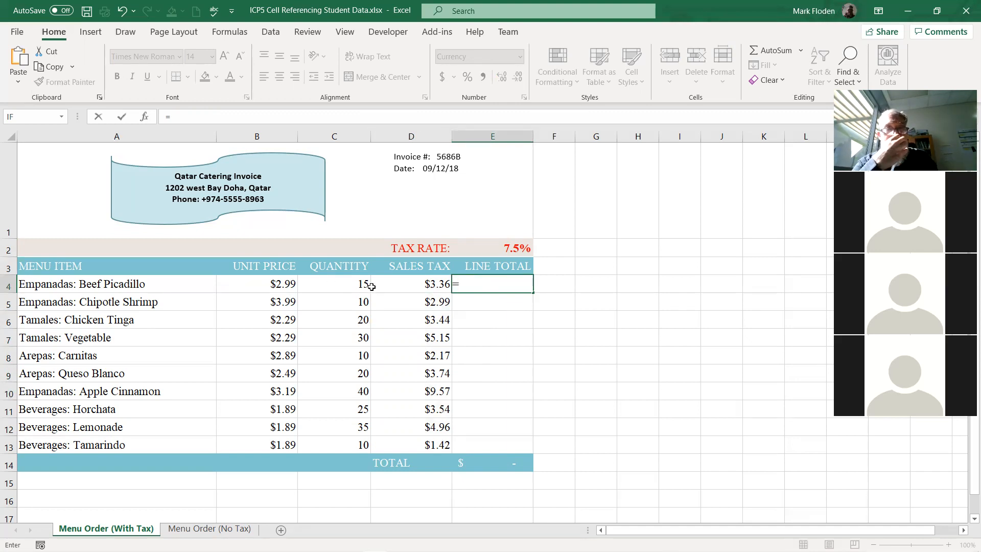
click(274, 285)
text(*)
click(316, 286)
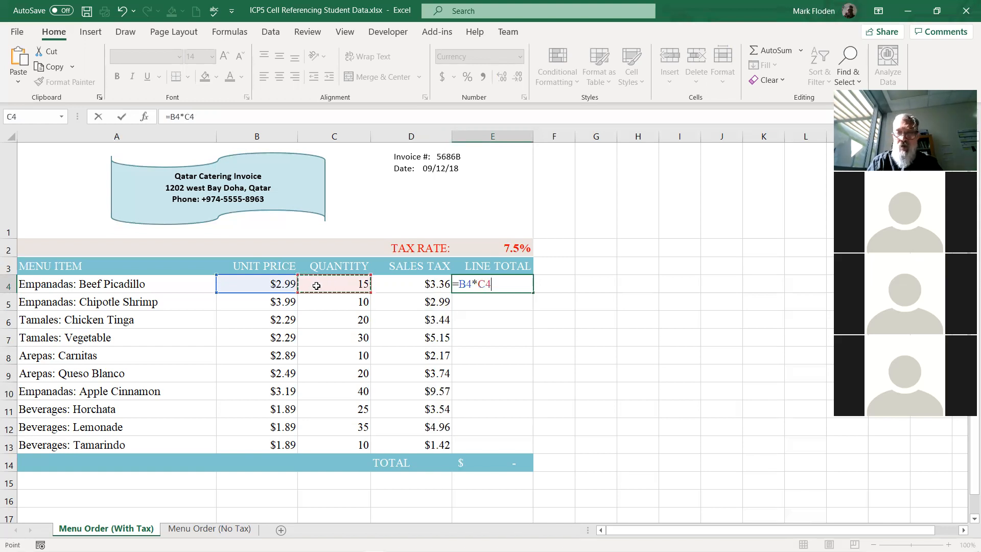
text(+)
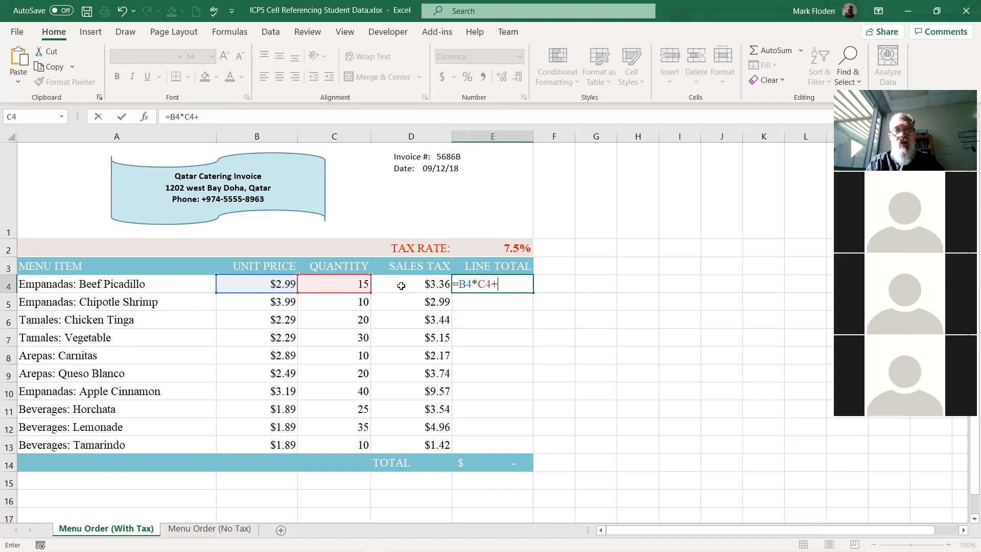
click(417, 286)
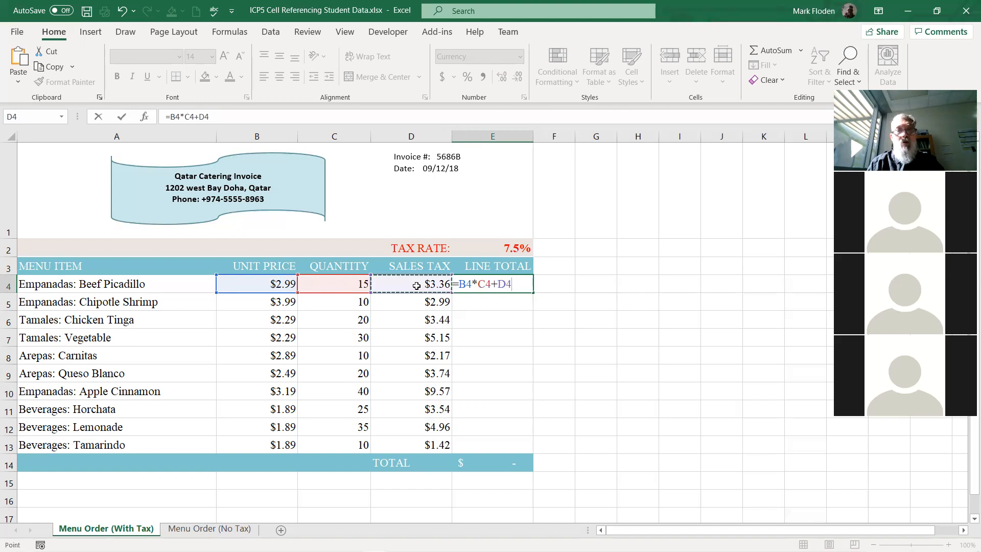
key(Return)
- Fill the Line Total formula from E4 down through E13
click(486, 283)
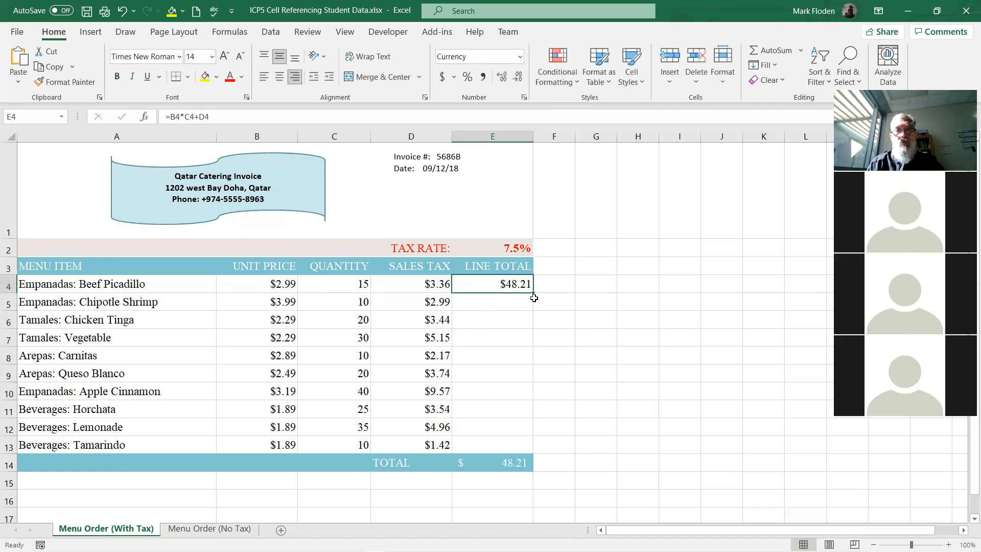
drag(517, 302, 517, 444)
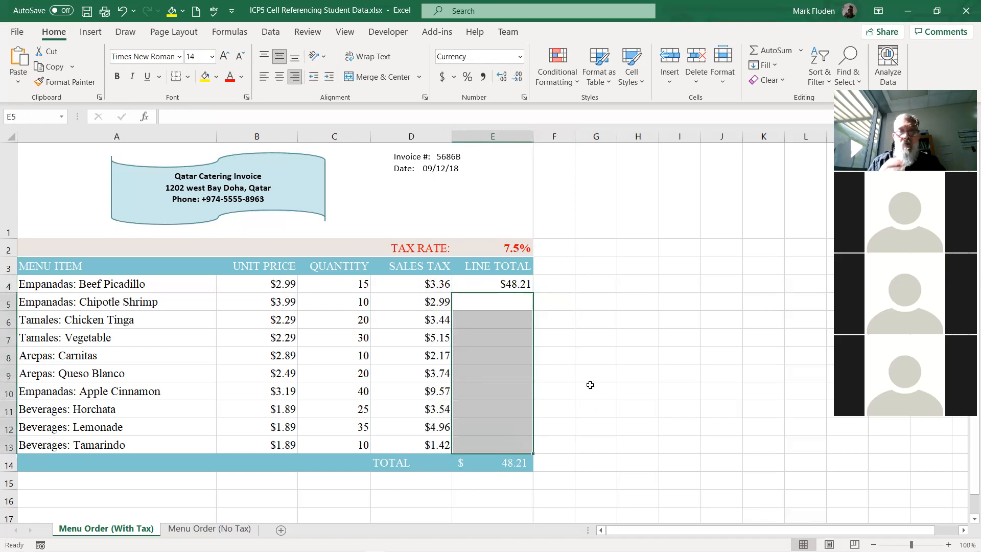
click(600, 358)
click(516, 284)
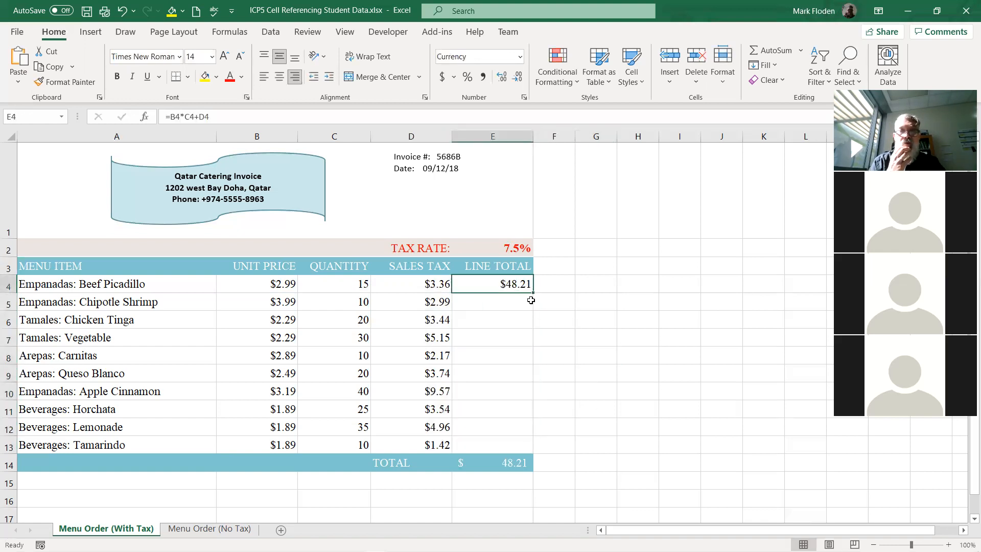
drag(532, 294, 537, 449)
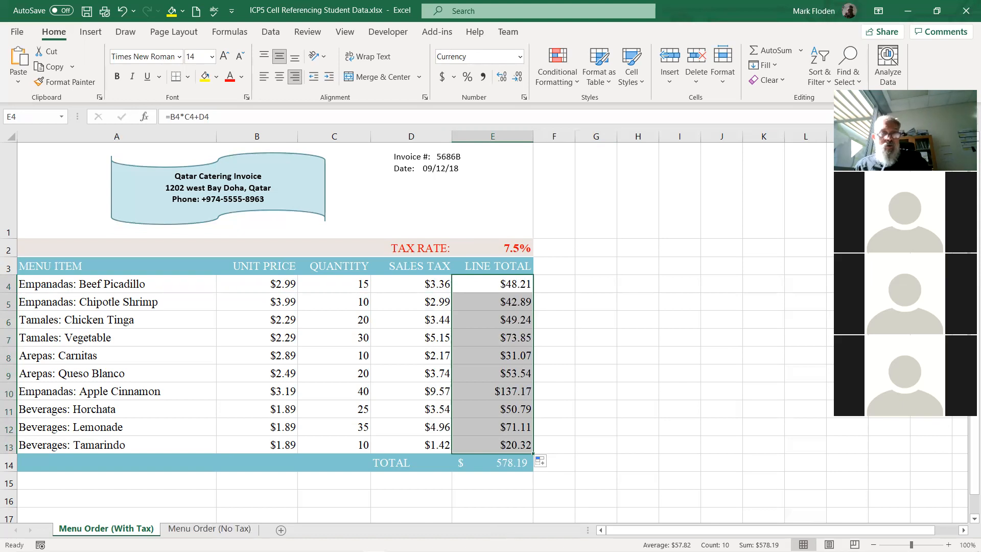
- On the Menu Order (No Tax) sheet, enter =C4*B4 in D4 and fill it down through D13
click(187, 530)
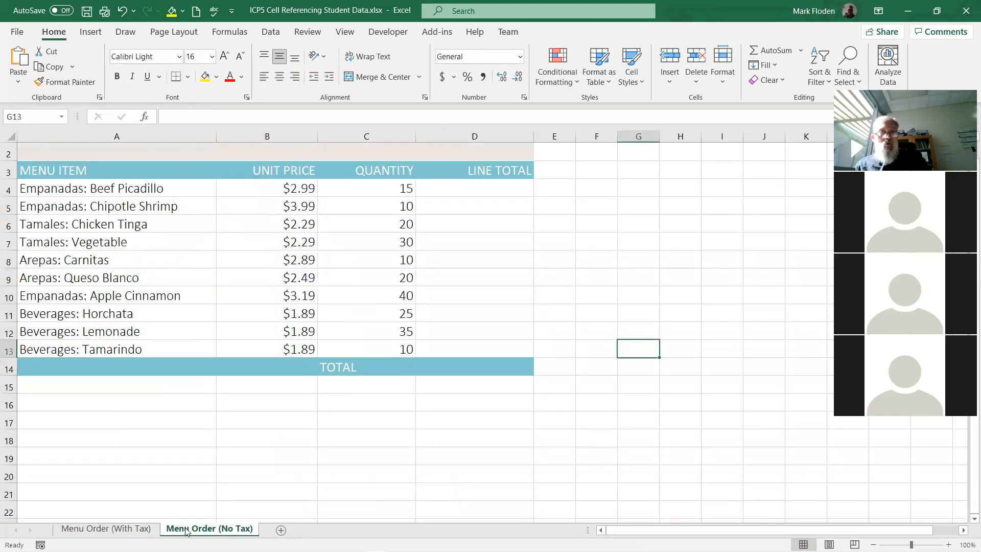
click(475, 187)
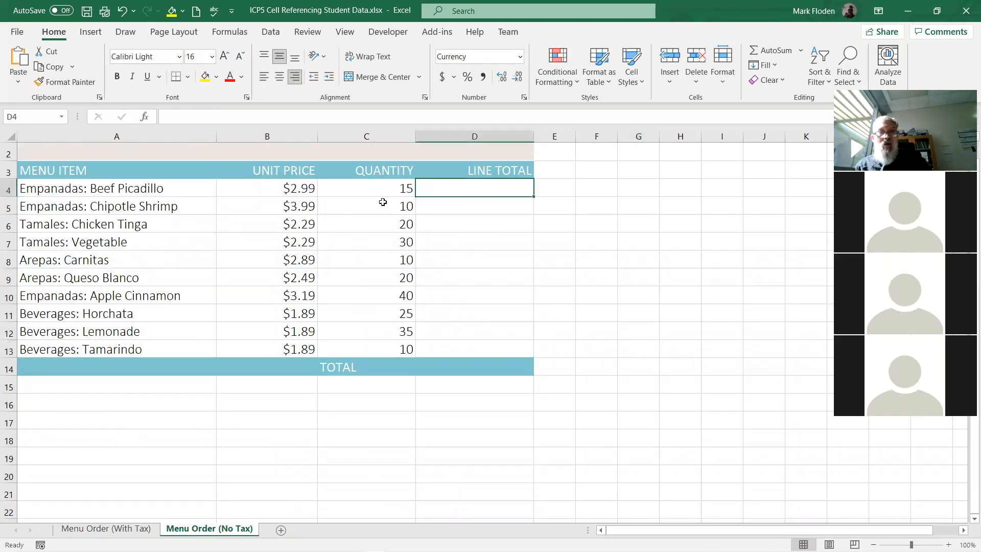
click(107, 528)
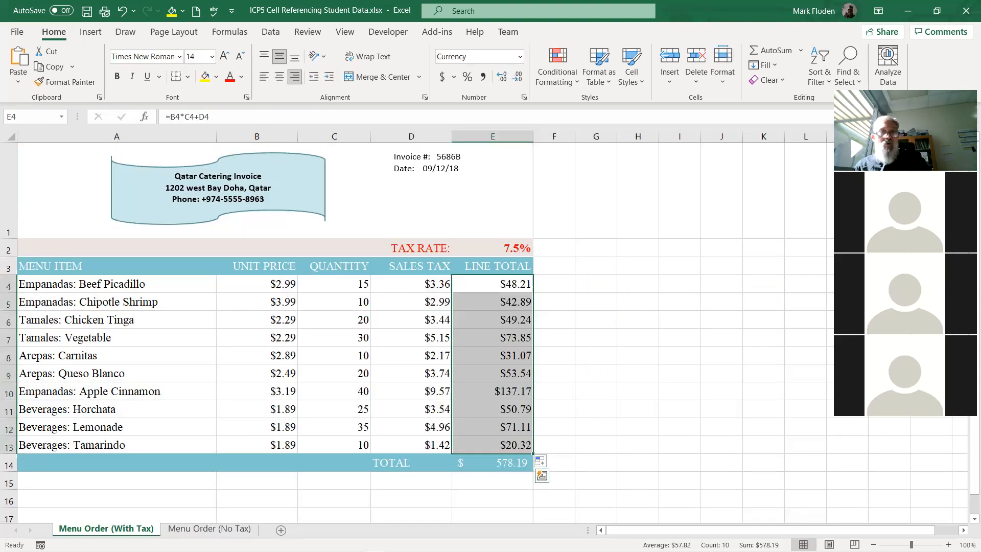
click(194, 528)
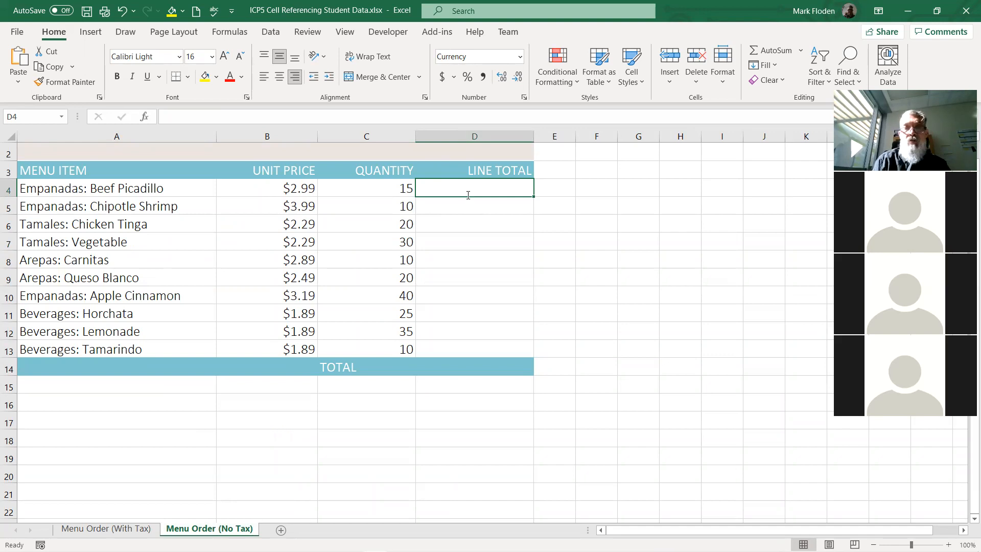
text(=)
click(397, 189)
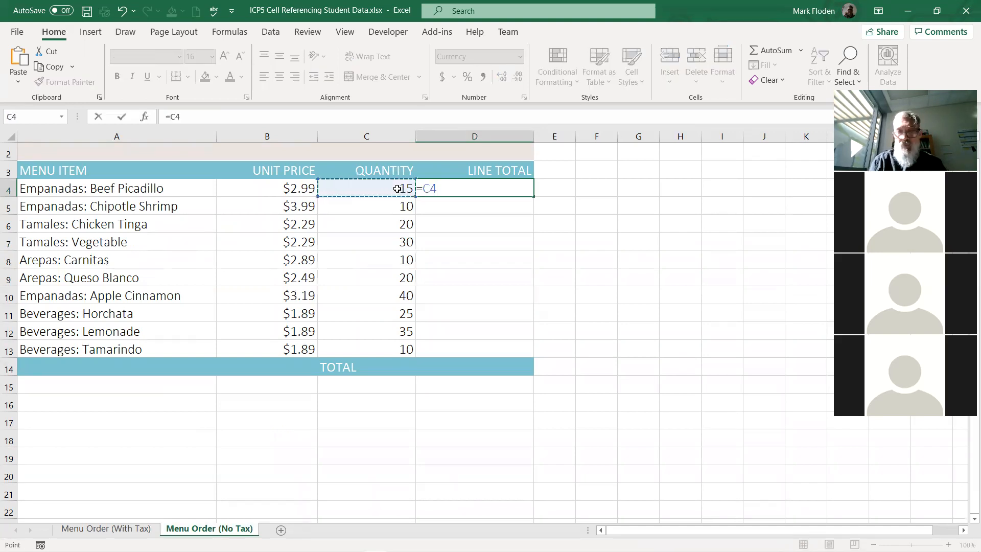
text(*)
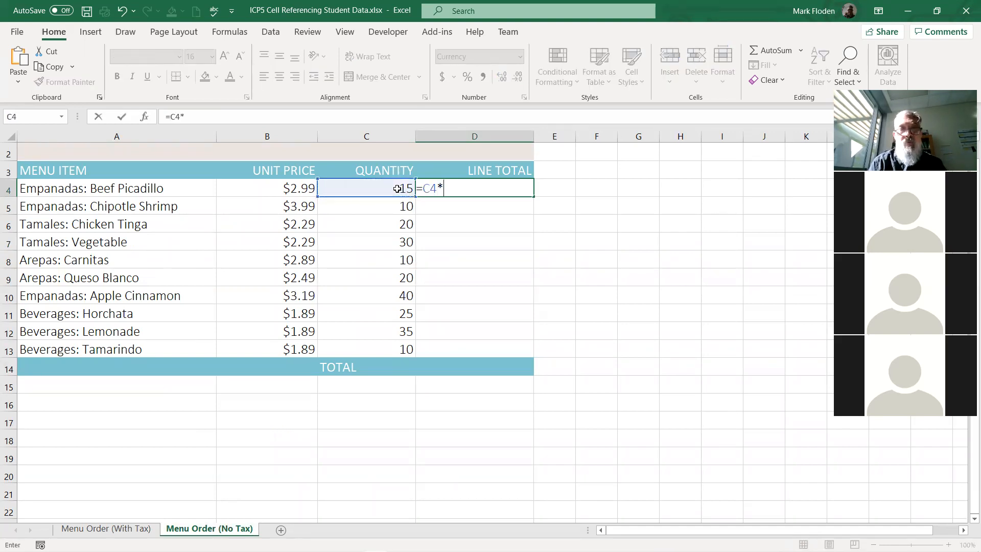
click(311, 191)
key(Return)
click(515, 195)
drag(532, 199, 527, 358)
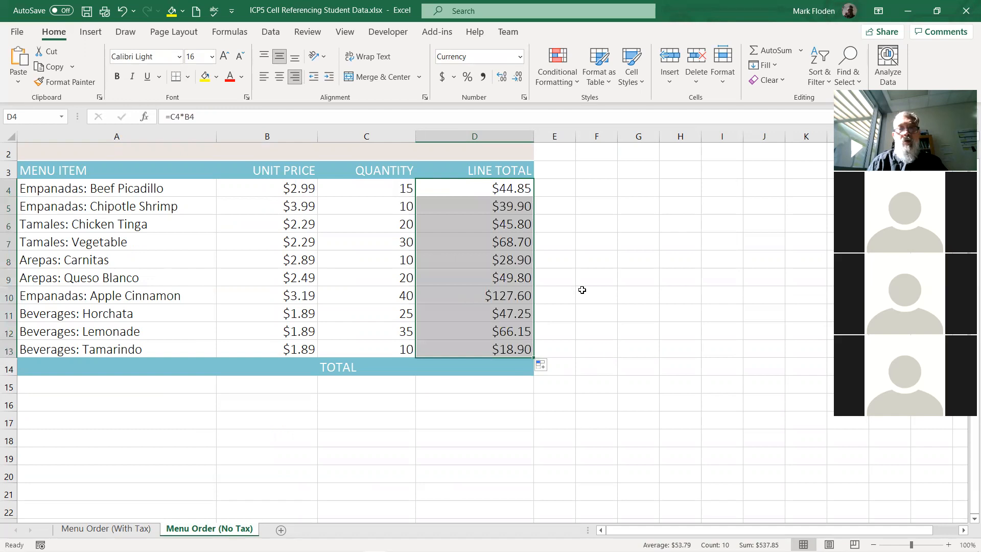
- Look over the Menu Order (With Tax) sheet and return to the Menu Order (No Tax) sheet
click(130, 529)
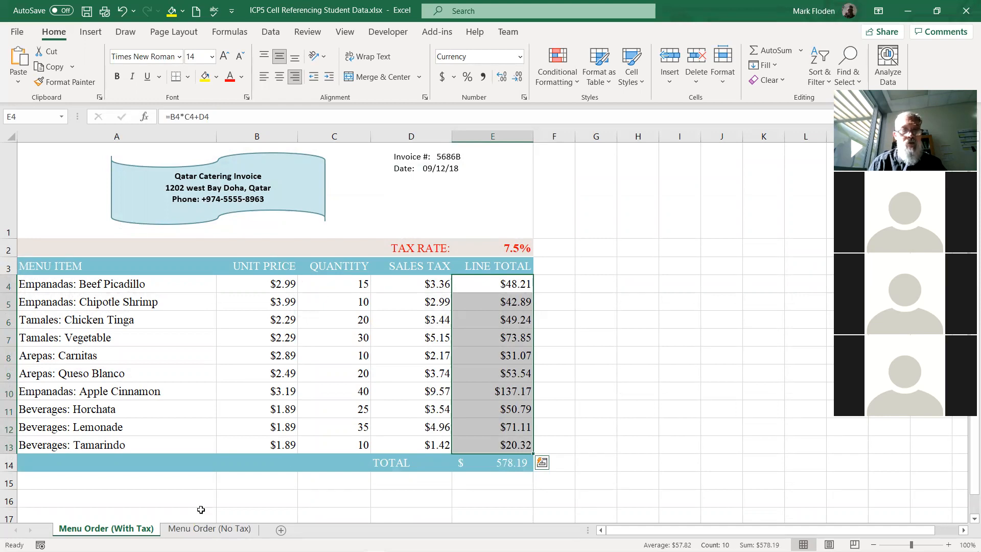
click(201, 529)
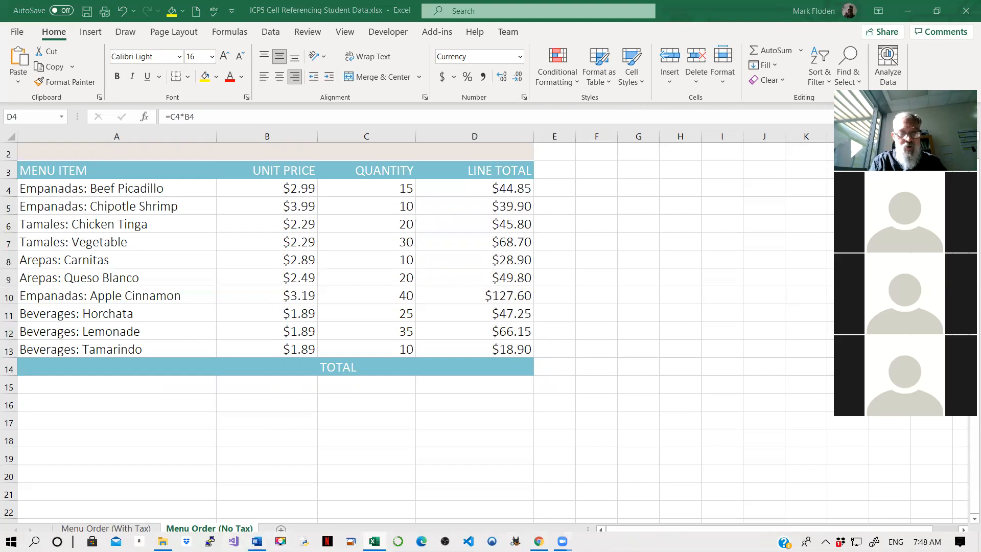
- Switch to Google Chrome and show the already open Microsoft Support page about the VLOOKUP function
mouse_move(257, 541)
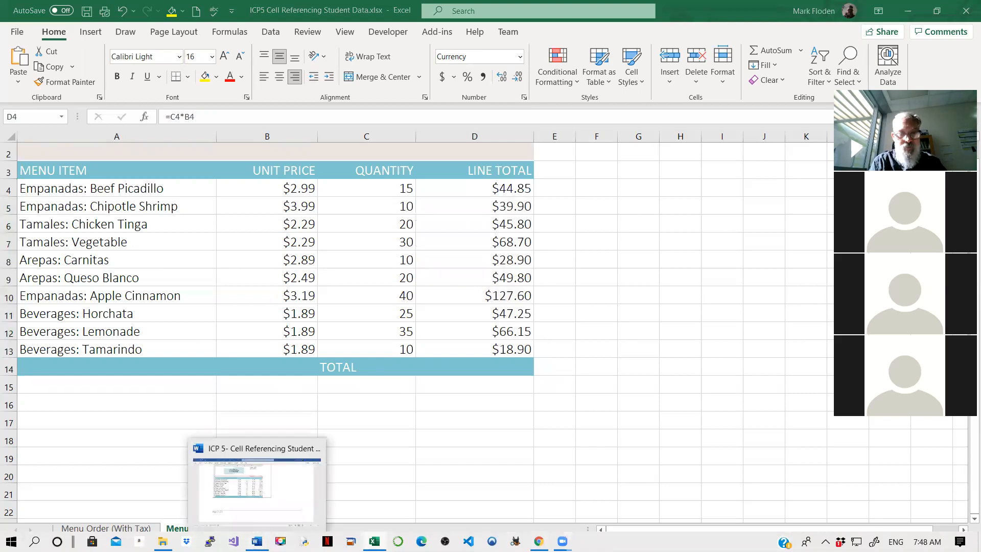
mouse_move(539, 541)
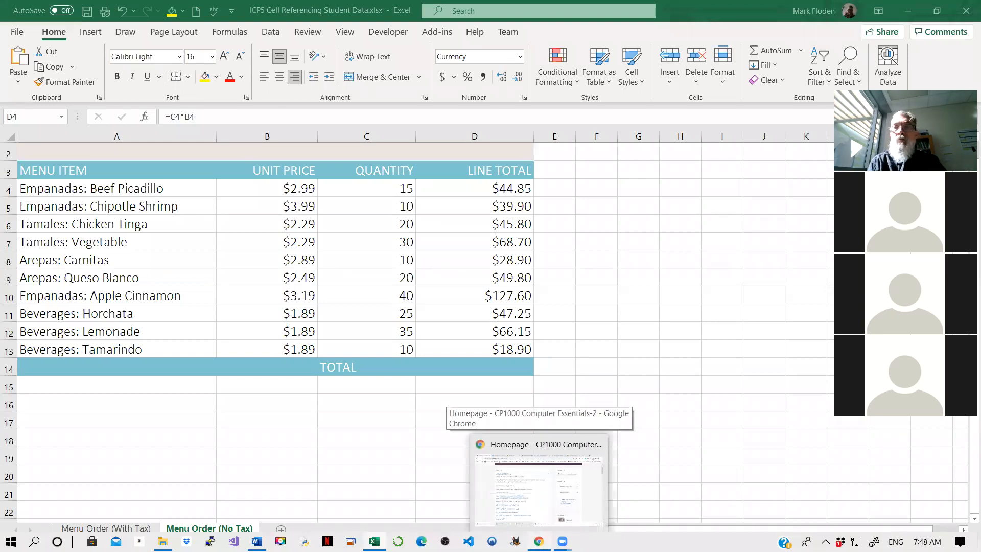
click(539, 491)
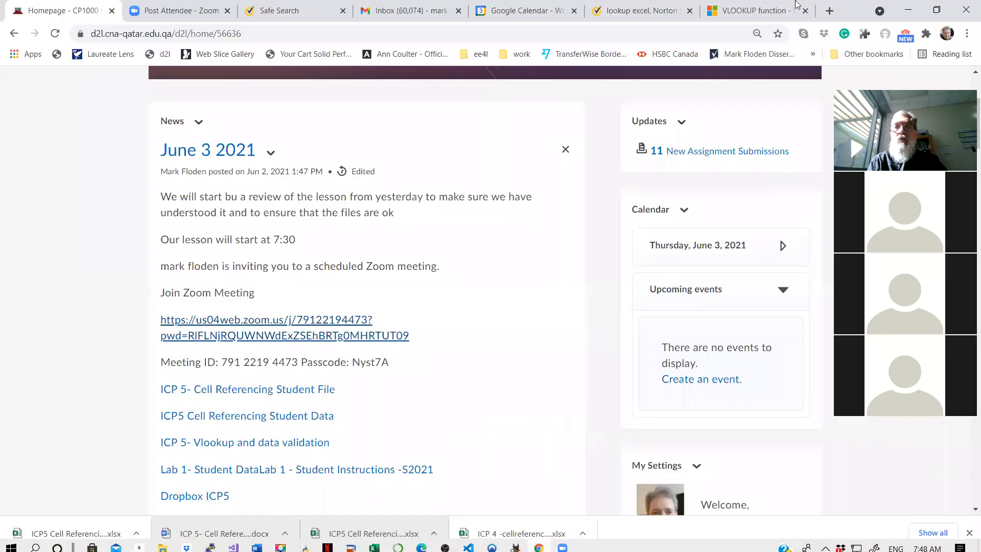
click(754, 11)
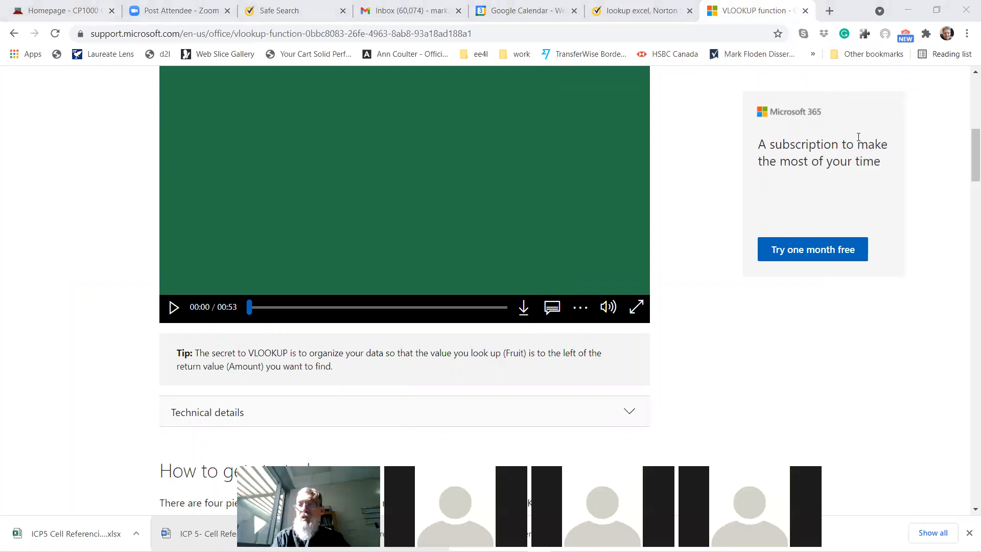
- Play the article's VLOOKUP video in full screen and exit full screen when it ends
scroll(802, 127, up, 9)
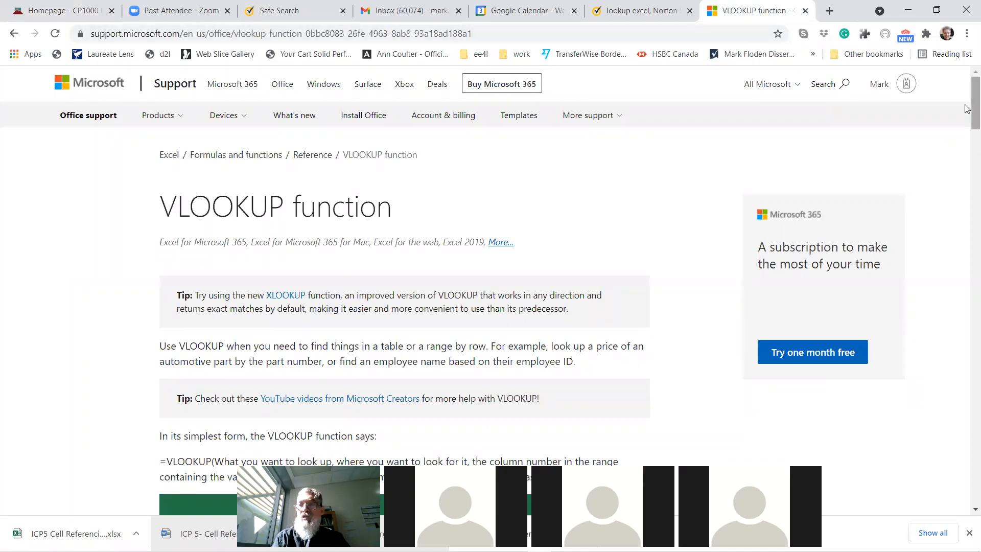
drag(968, 114, 967, 121)
scroll(968, 122, down, 7)
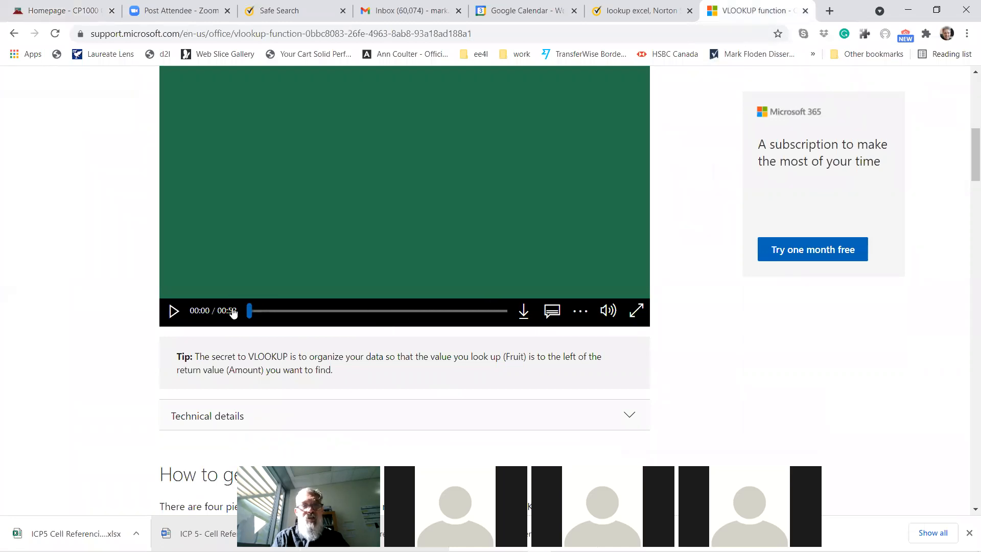
click(173, 313)
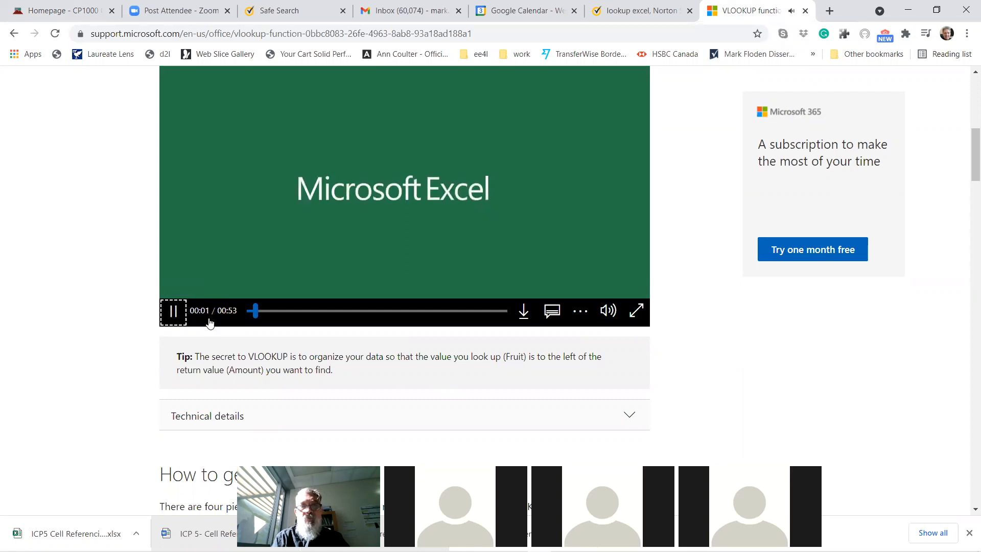
click(638, 313)
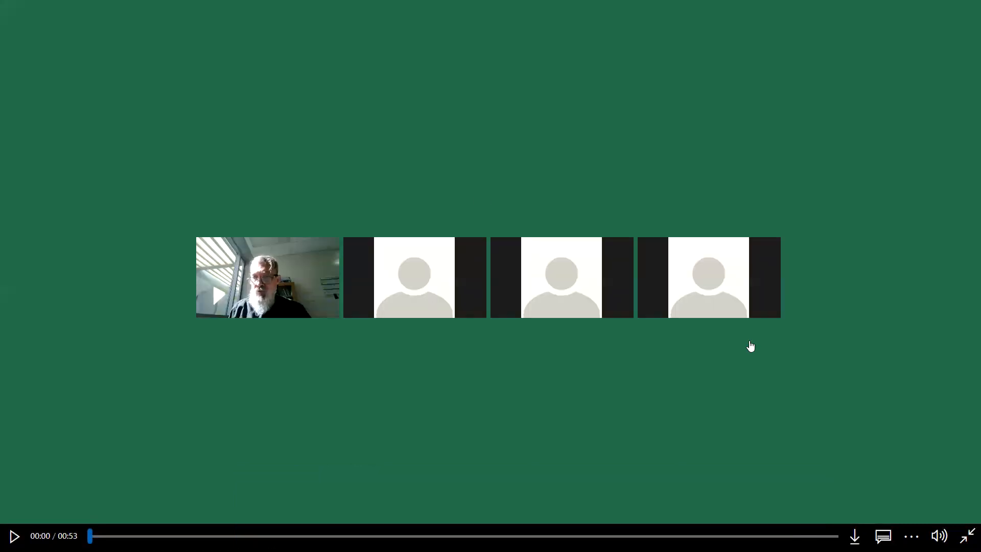
click(967, 536)
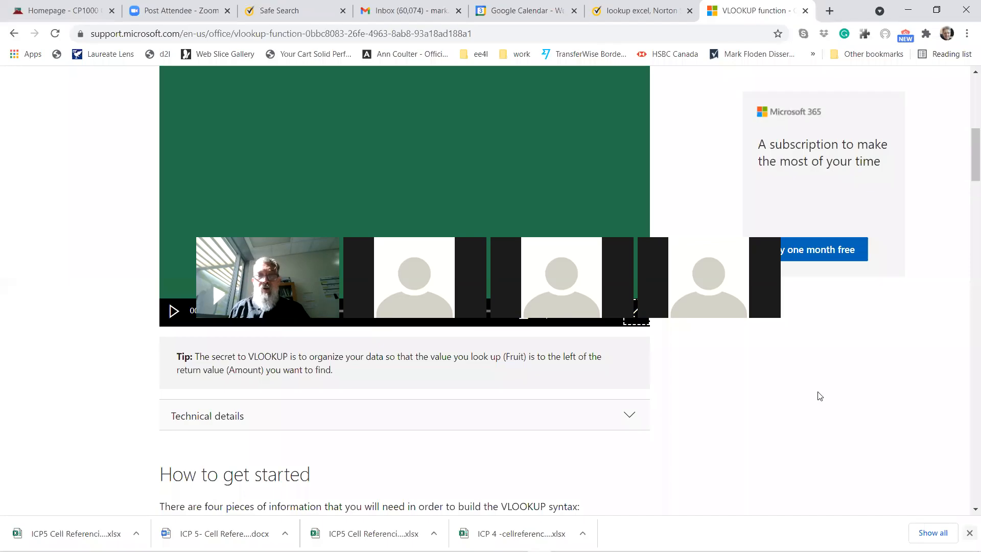
- Review the VLOOKUP function article and the "lookup excel" search results that list it
click(570, 27)
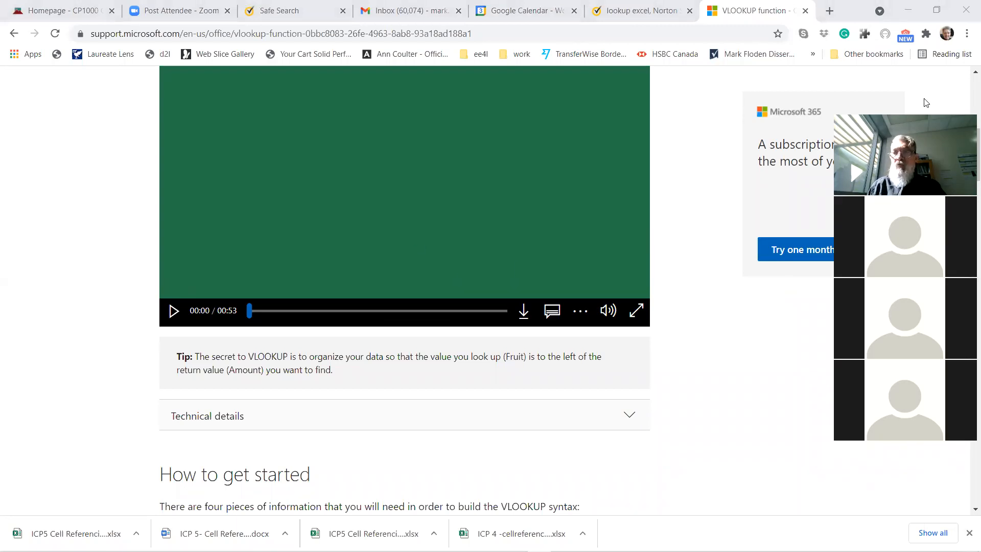
drag(968, 143, 967, 82)
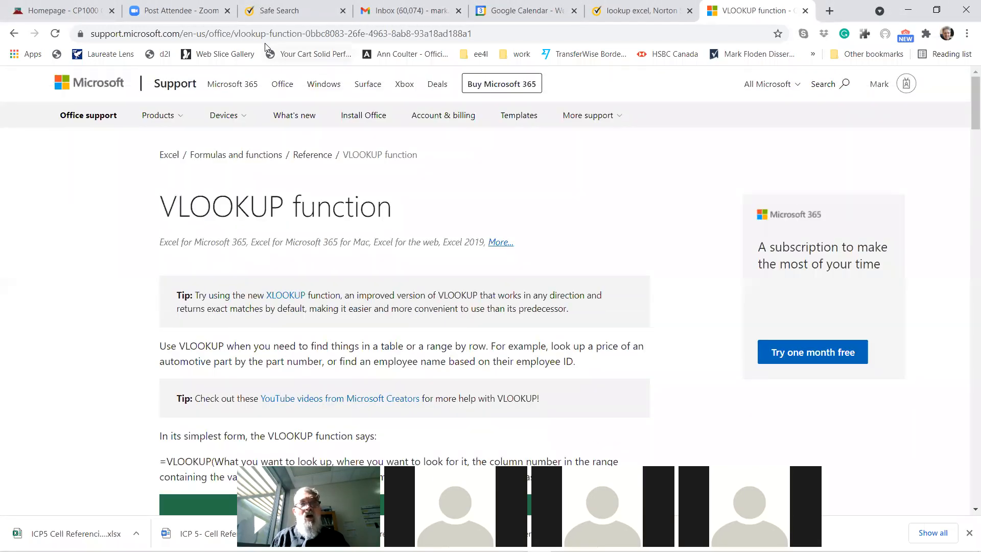
click(630, 12)
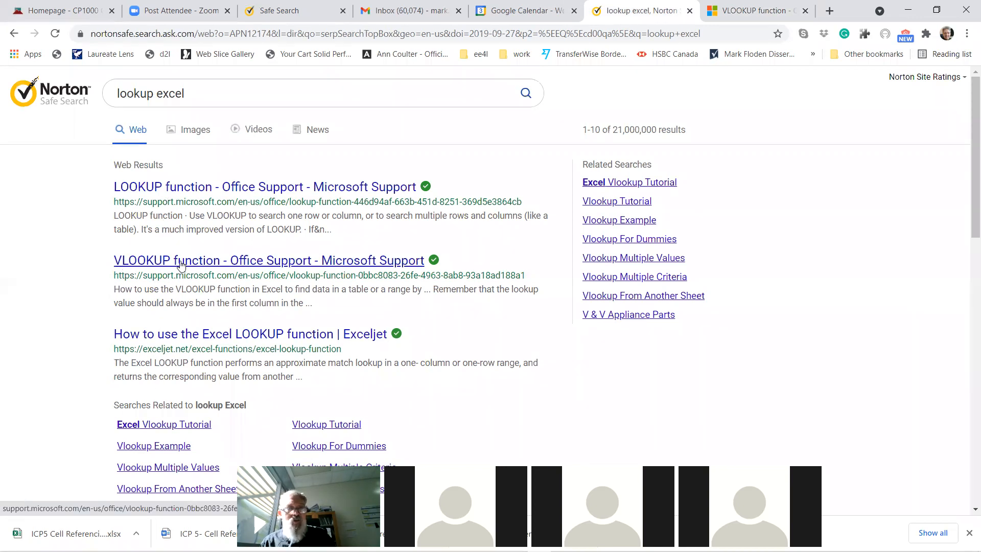
key(ctrl+Tab)
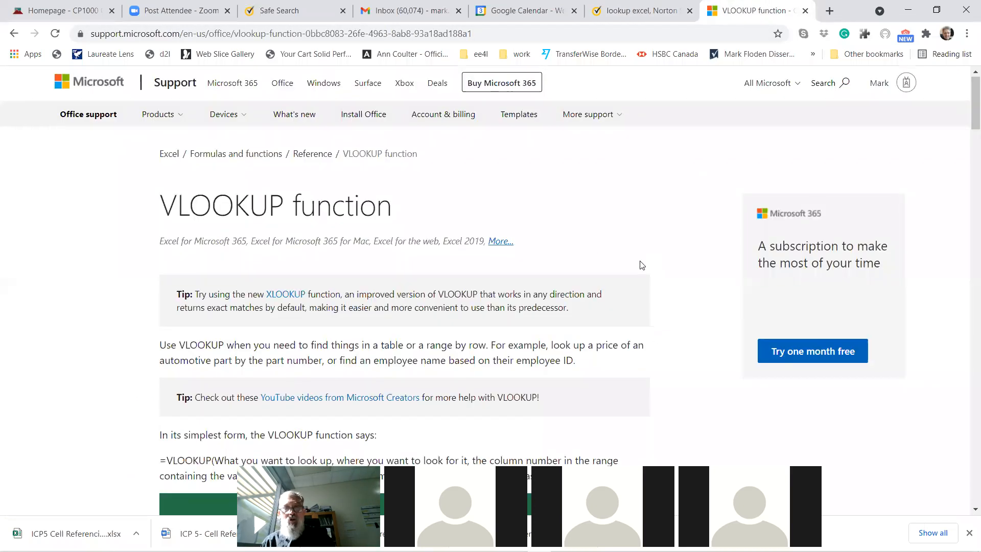
scroll(648, 274, down, 10)
scroll(648, 274, up, 4)
scroll(648, 274, down, 4)
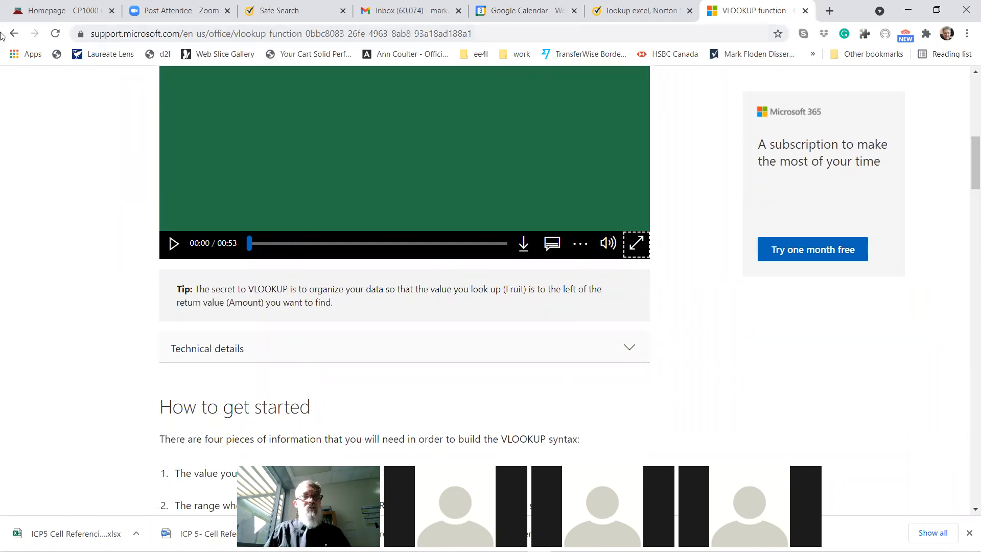
- Open the "ICP 5- Vlookup and data validation" file linked in the June 3 2021 news post on the course homepage
click(40, 11)
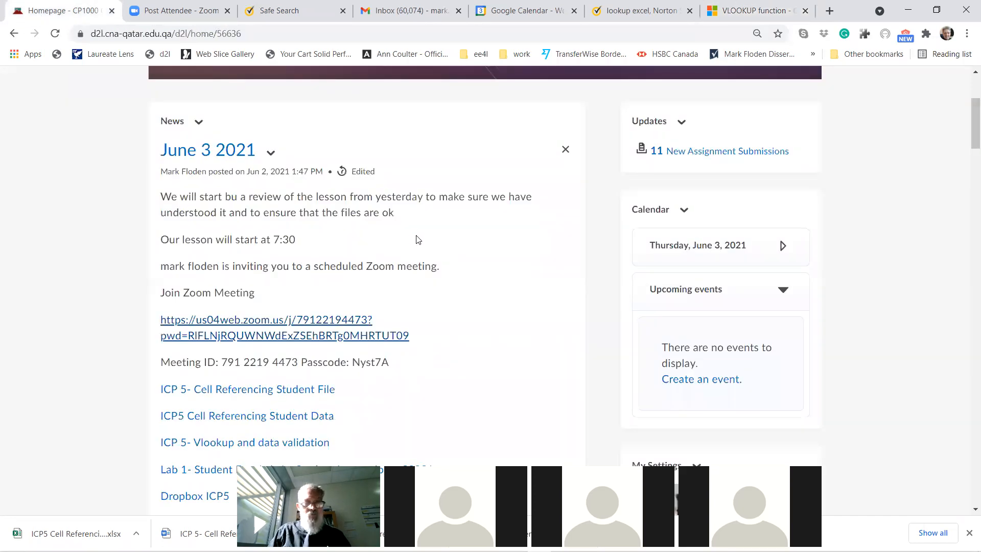
scroll(416, 239, down, 2)
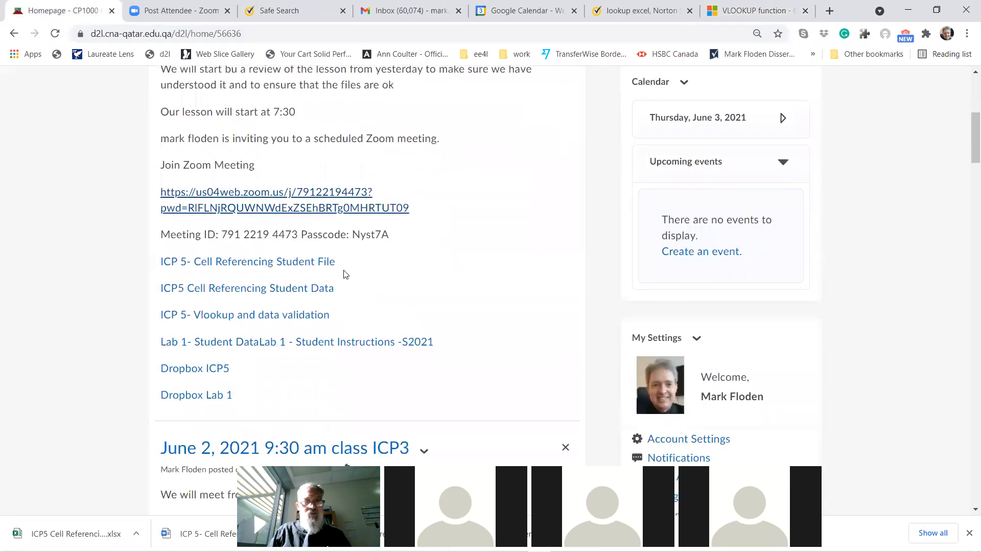
click(217, 320)
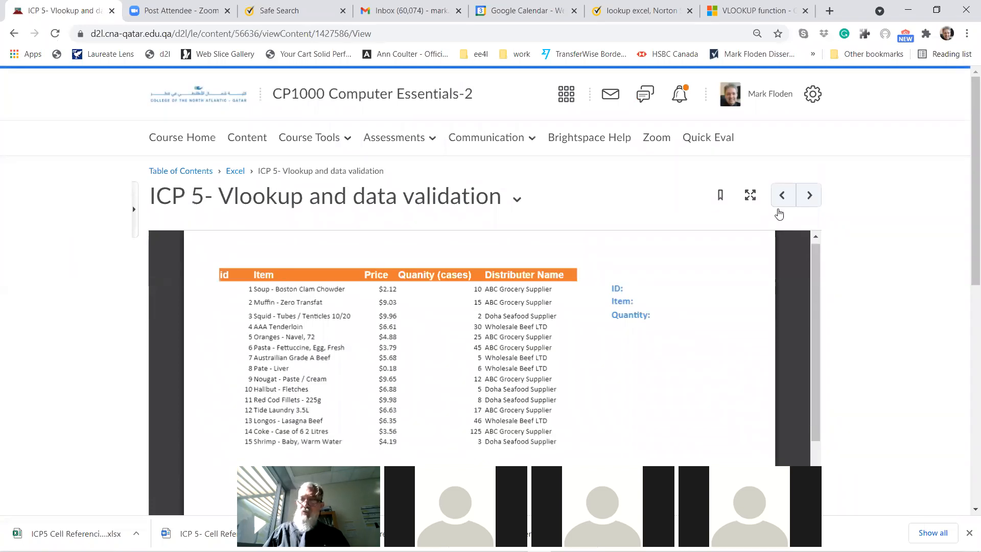
- Download the "ICP 5- Vlookup and data validation" workbook from the course page and open it in Excel
drag(967, 226, 967, 305)
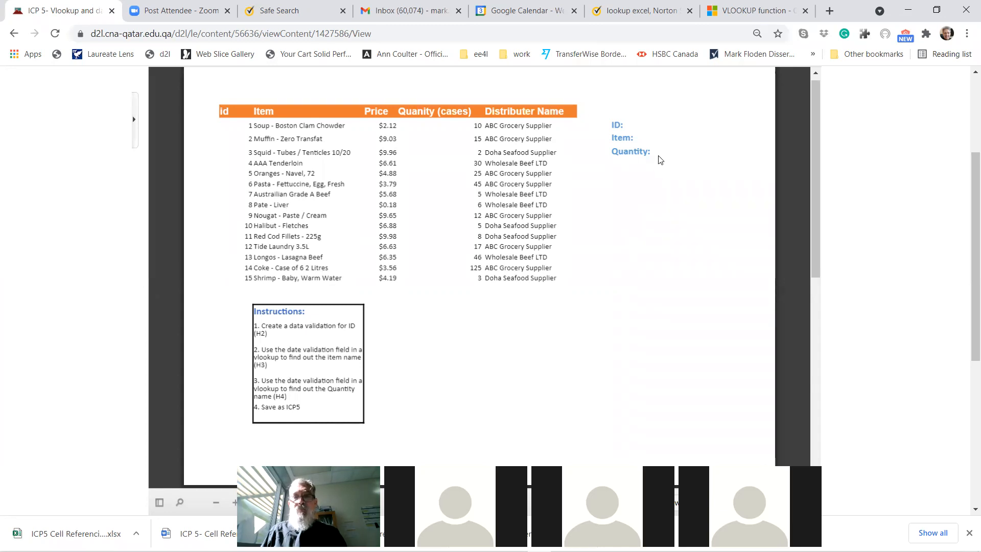
scroll(673, 173, down, 8)
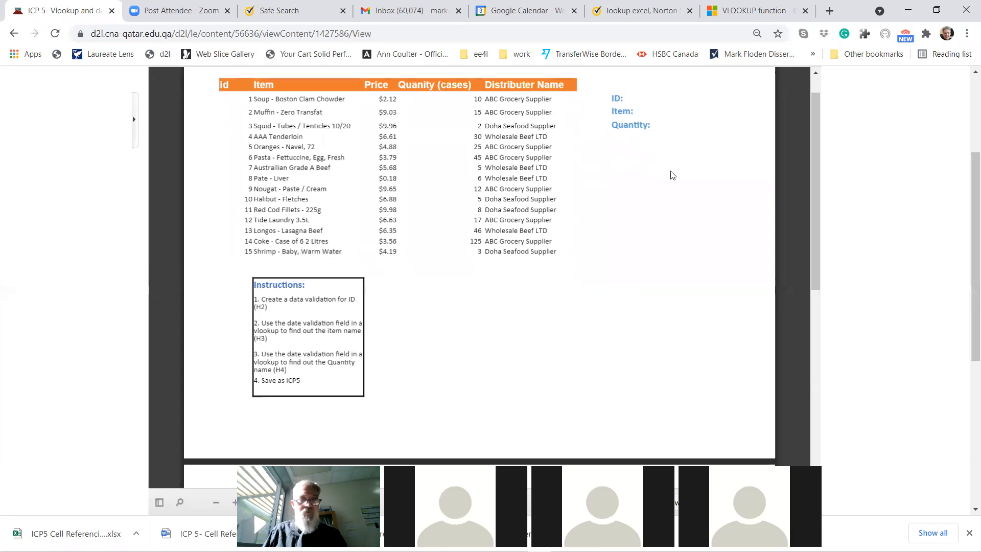
scroll(677, 176, down, 5)
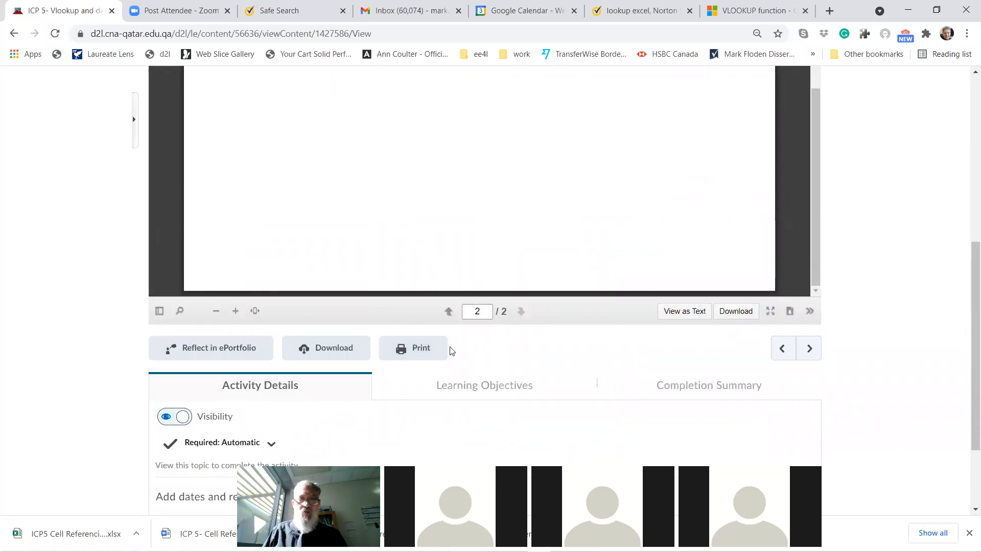
click(341, 352)
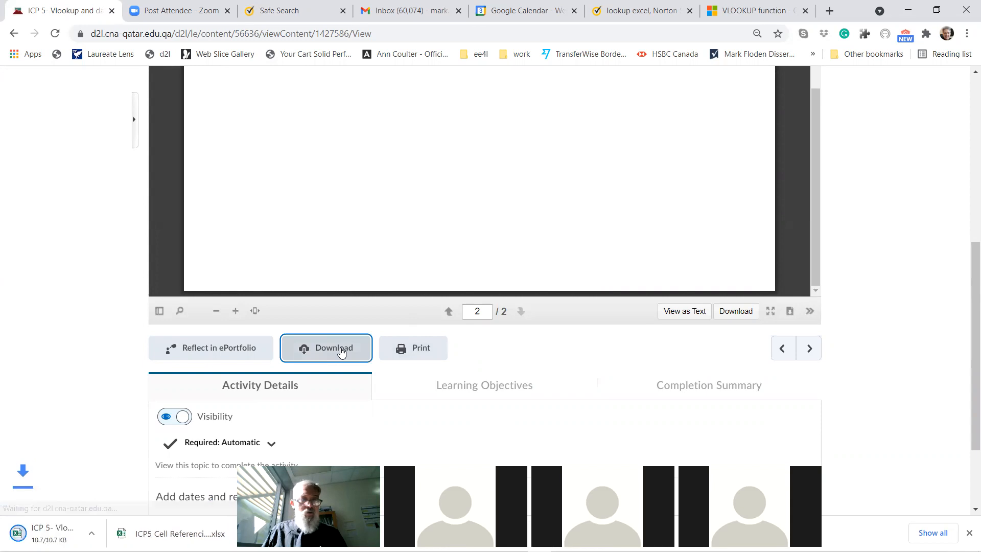
click(40, 534)
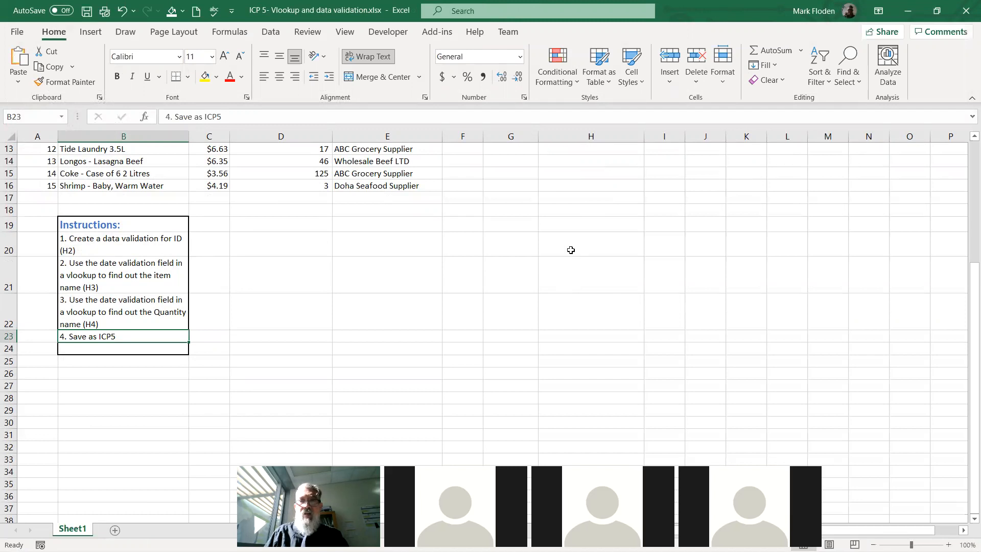
key(alt+Tab)
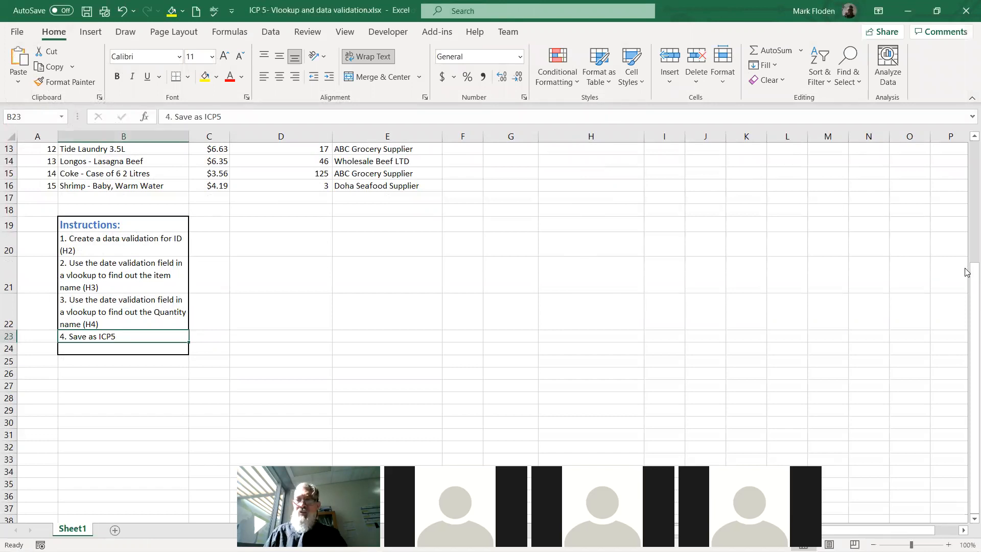
- Enter 12 as the ID in cell H2
drag(967, 282, 968, 145)
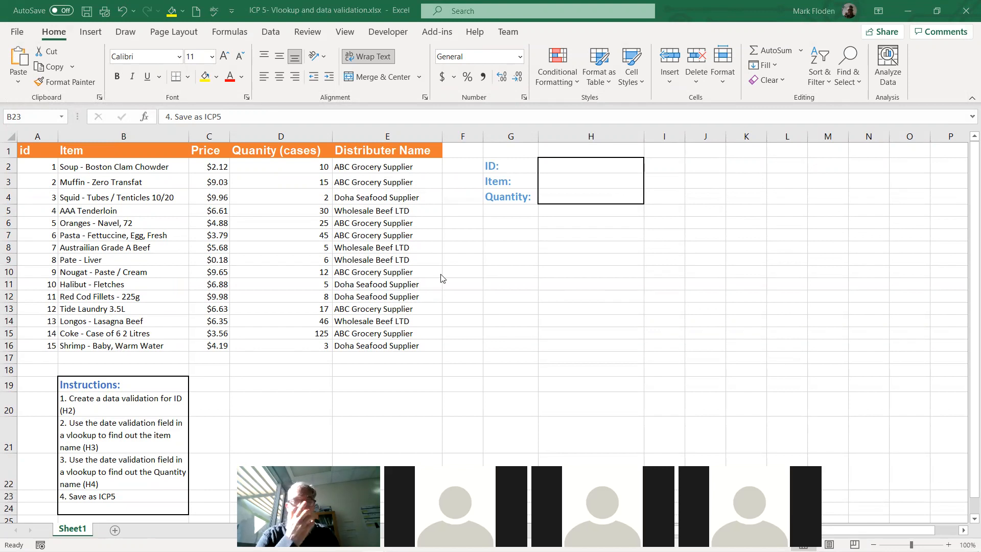
click(557, 166)
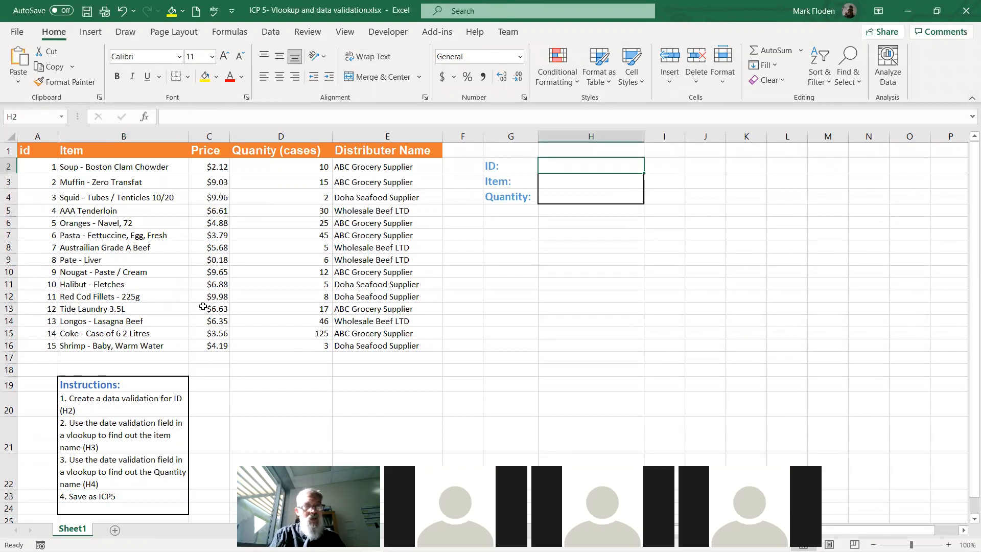
text(12)
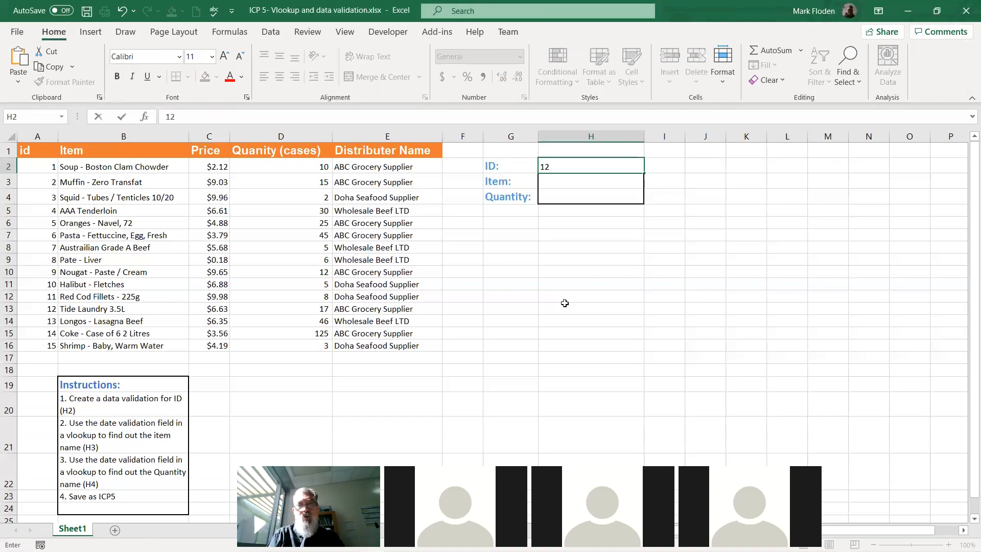
- Begin a VLOOKUP formula in Item cell H3 with H2 as the lookup value and A2:E16 as the table array
click(545, 187)
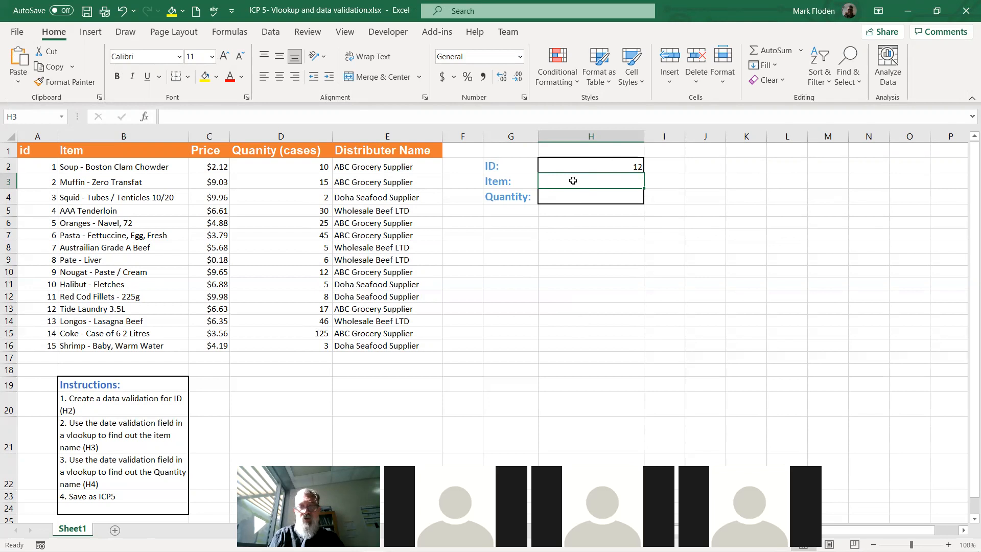
text(=)
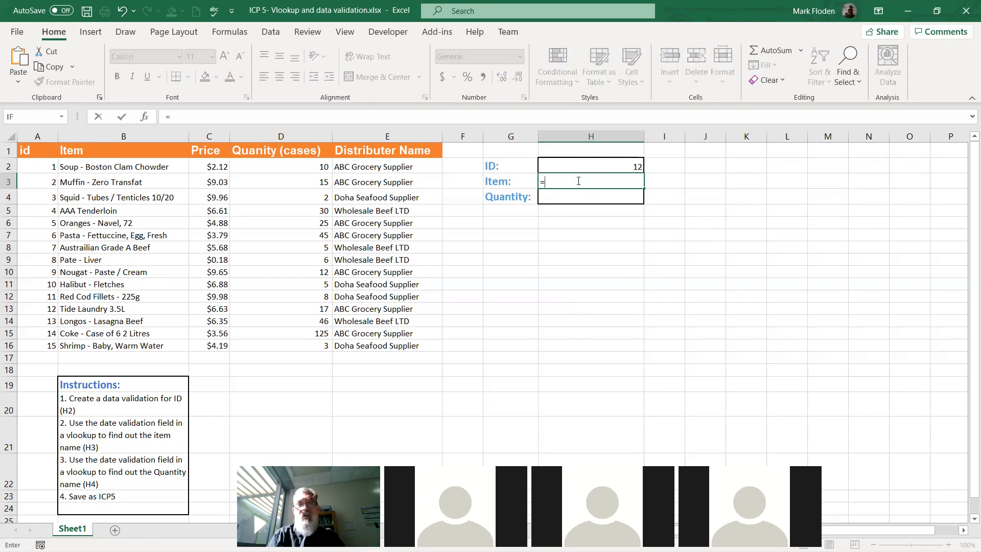
click(198, 114)
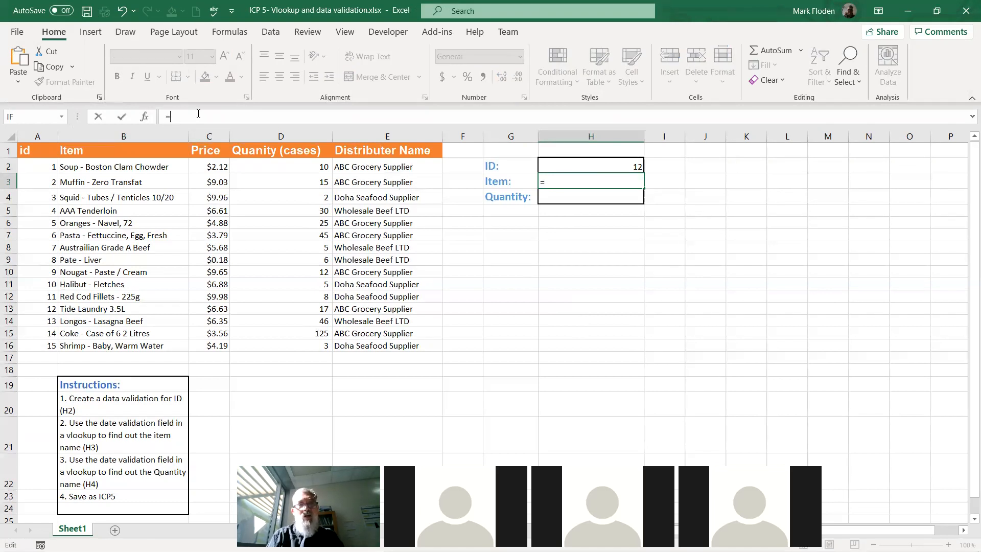
text(v)
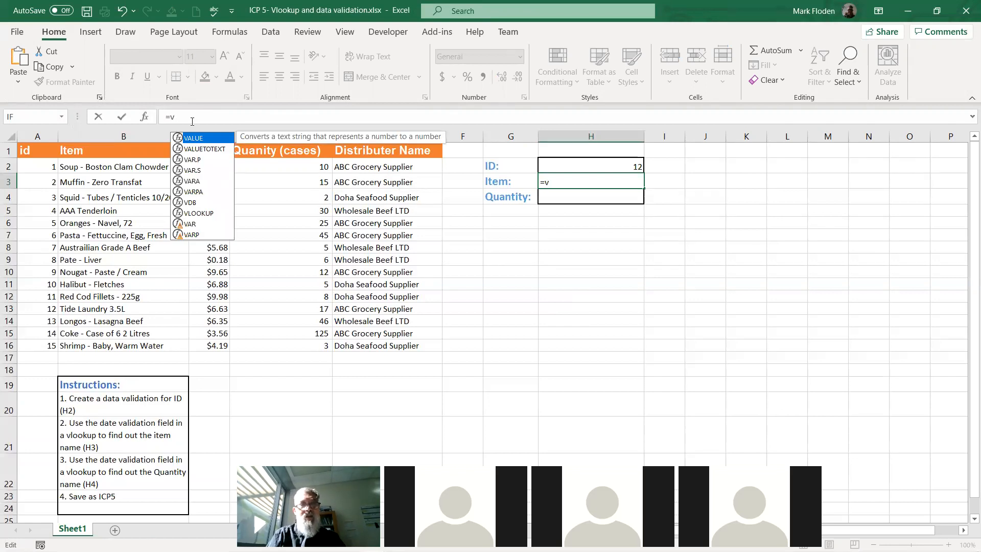
click(199, 215)
double_click(204, 215)
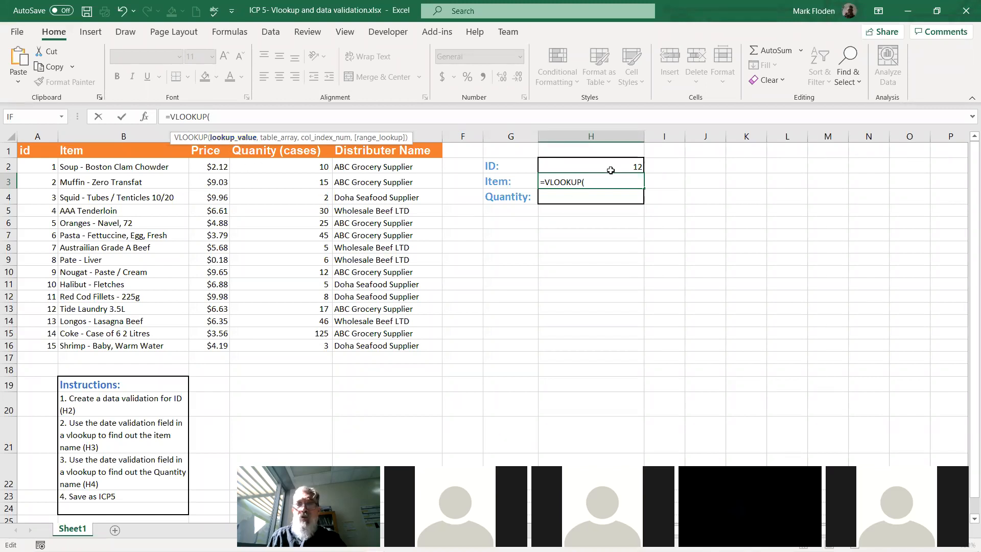
click(622, 164)
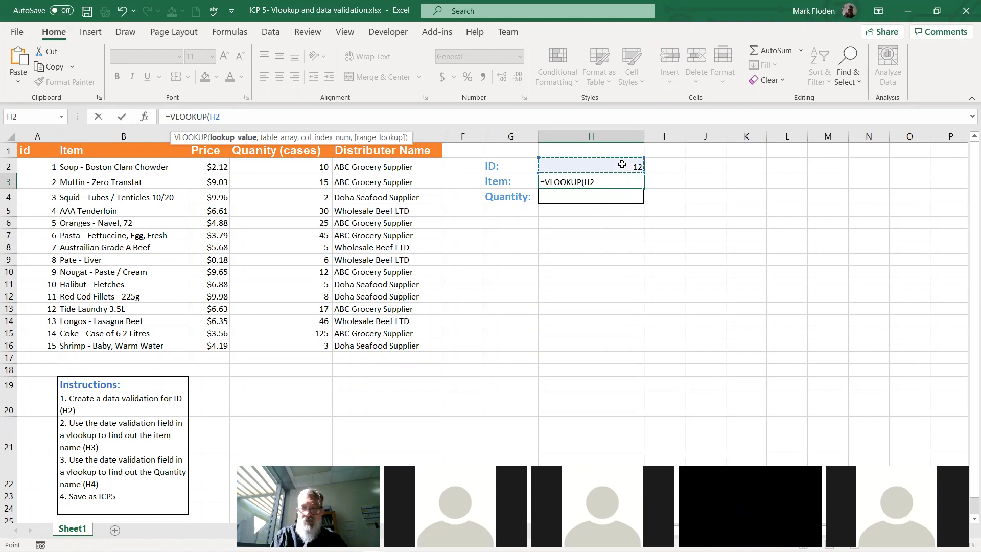
text(,)
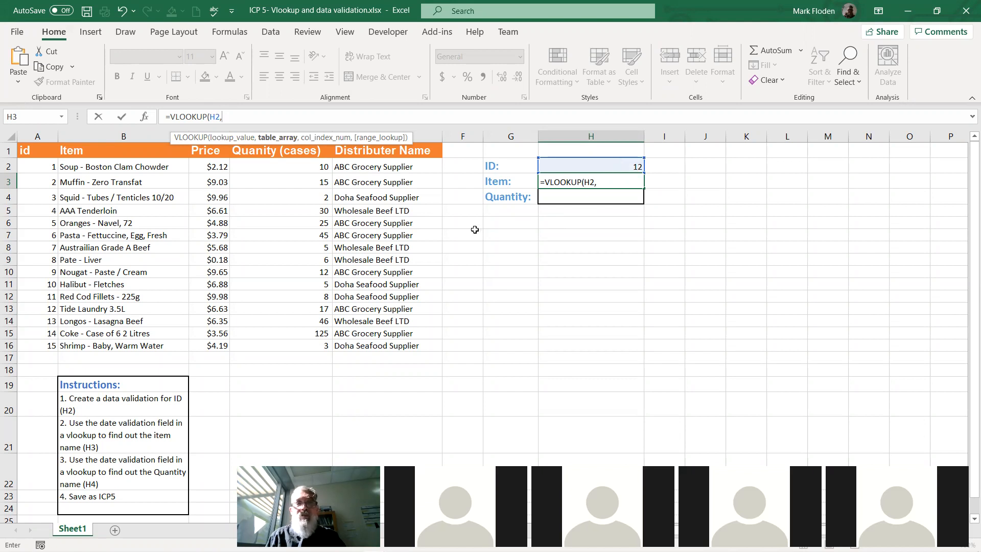
drag(33, 163, 356, 346)
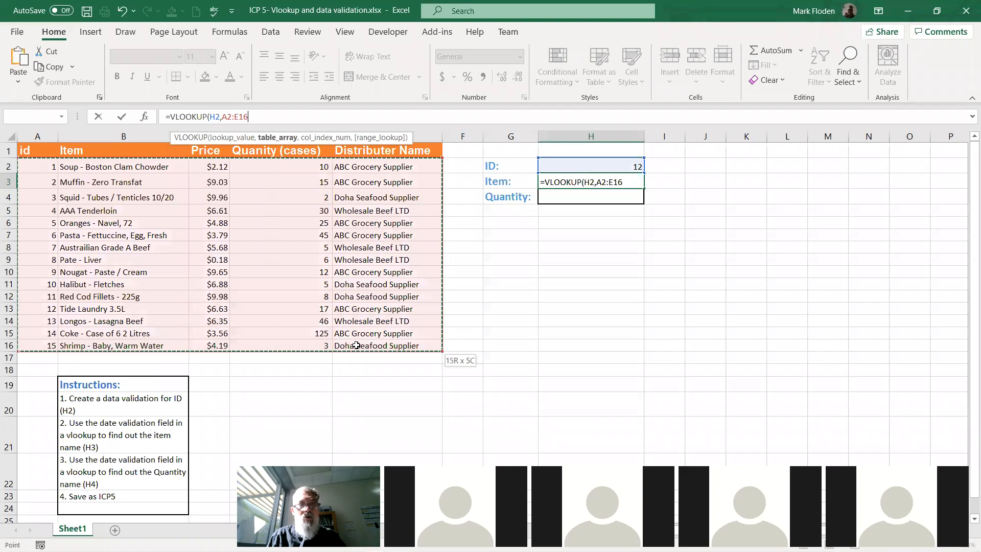
drag(356, 346, 356, 345)
text(,)
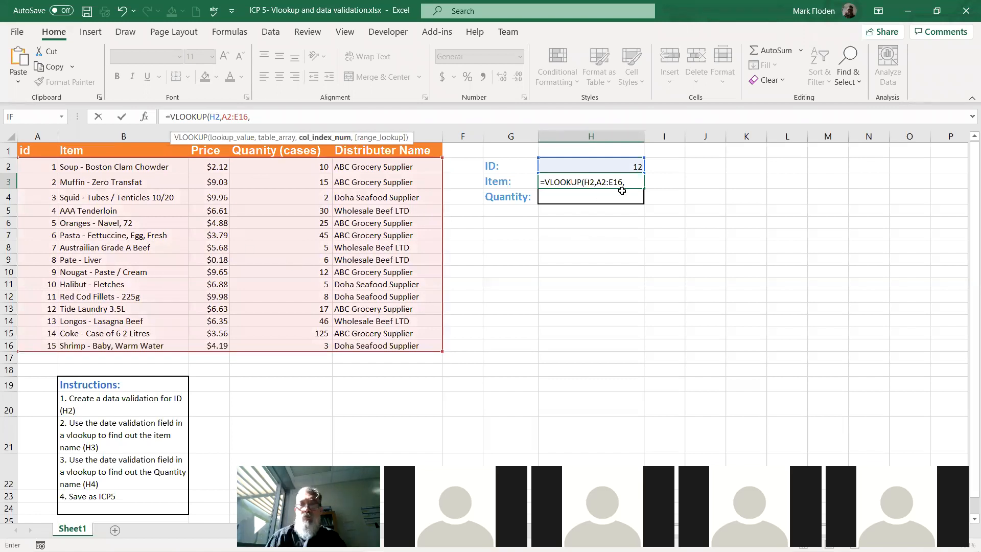
- Complete the VLOOKUP in H3 with column index 2 and FALSE for an exact match
click(629, 183)
text(2)
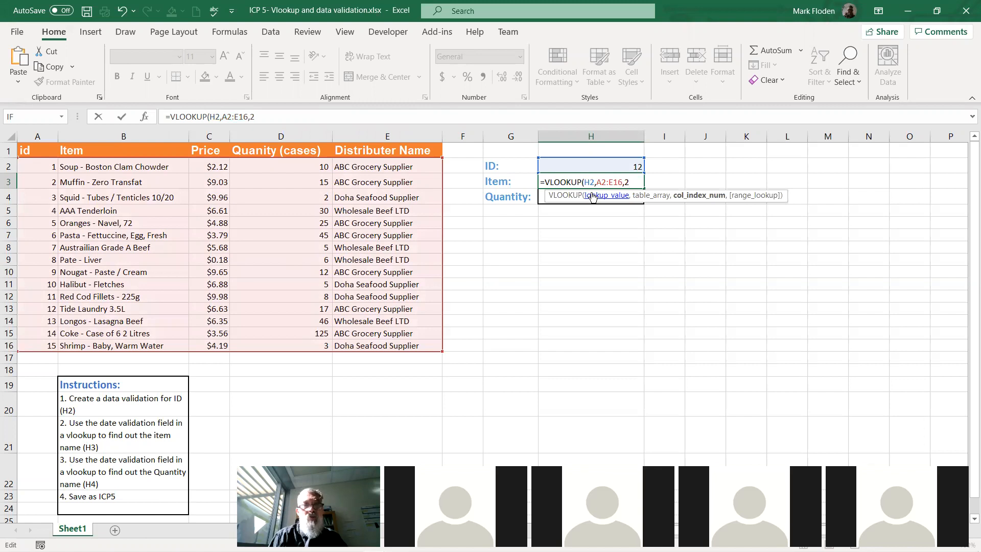
text(,)
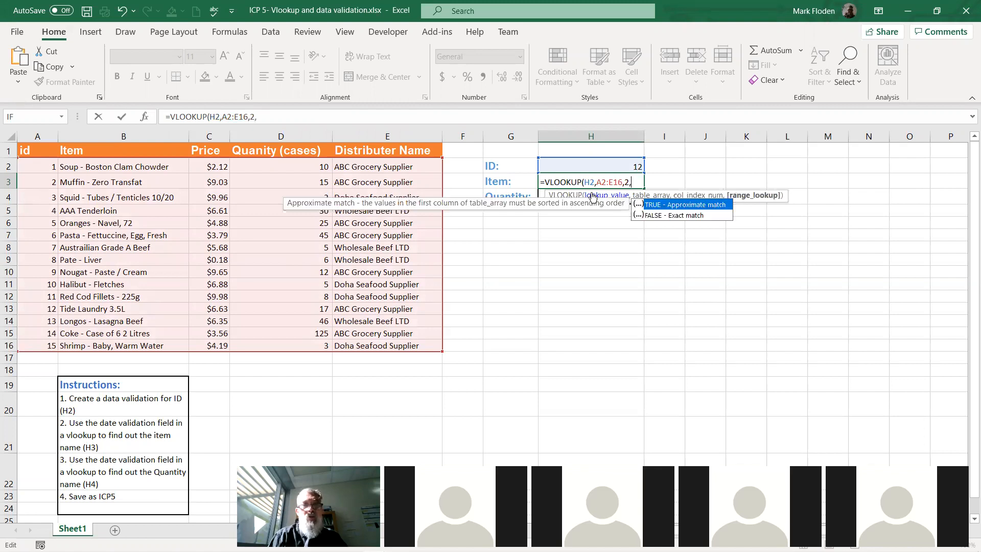
click(680, 217)
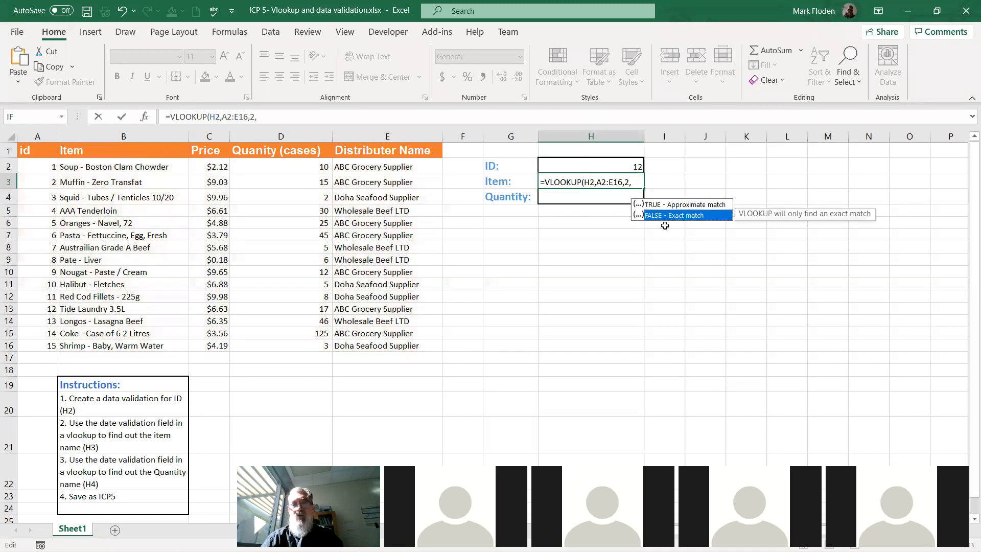
double_click(661, 216)
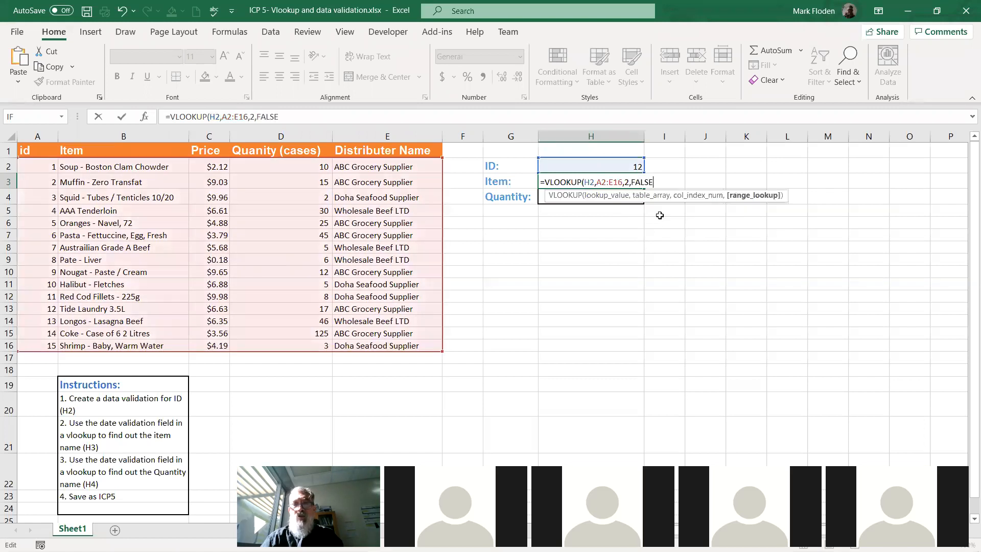
text())
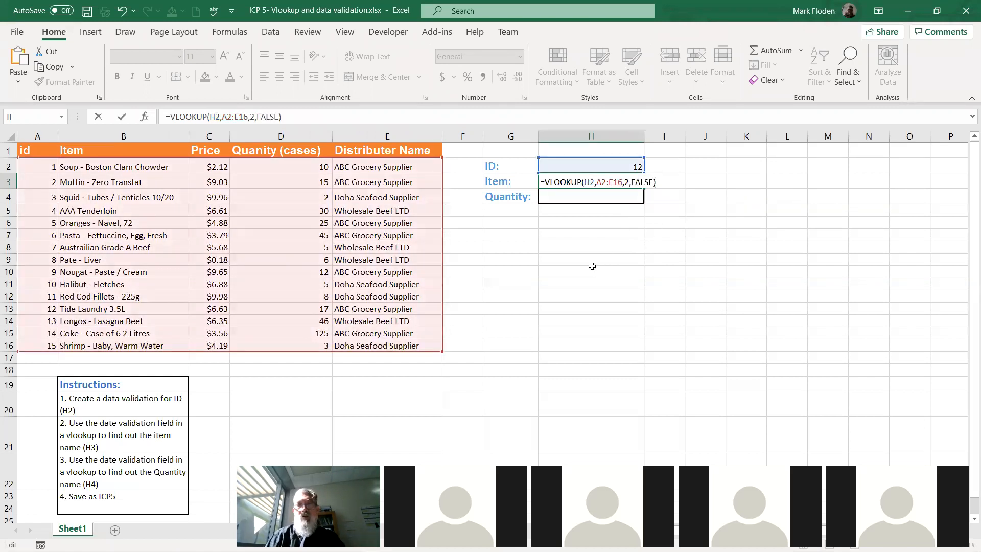
key(Return)
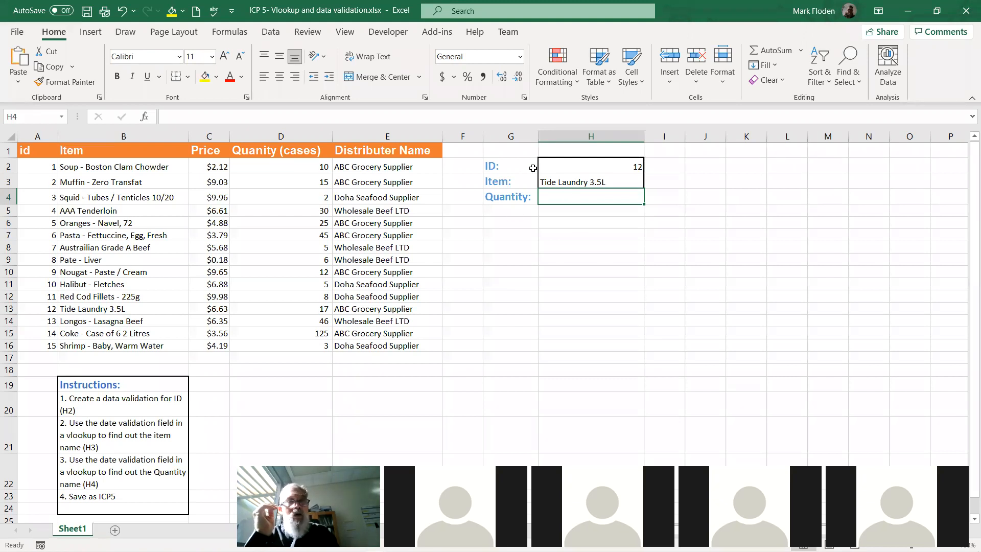
click(499, 338)
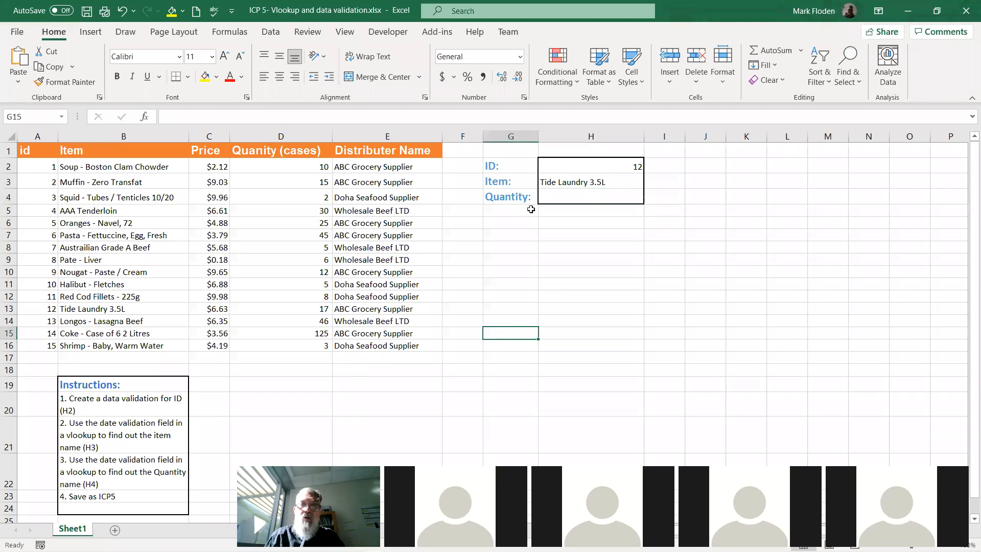
- Begin a VLOOKUP formula in Quantity cell H4 with H2 as the lookup value and A2:E16 as the table array
click(550, 198)
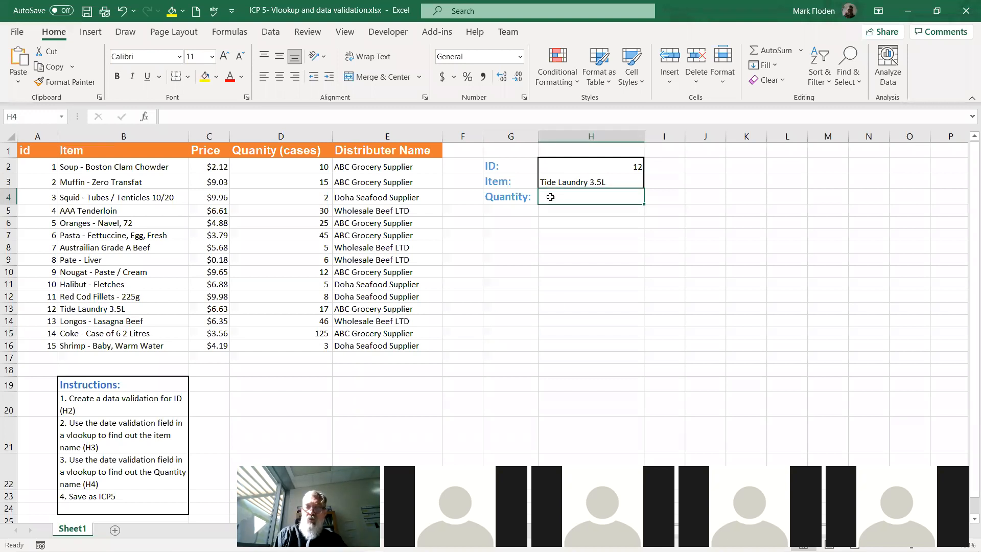
text(=)
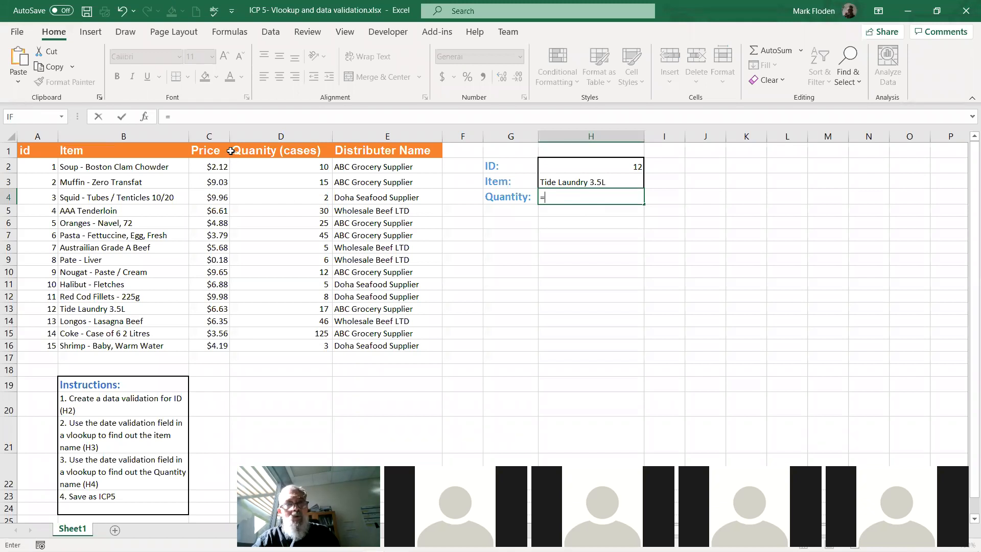
click(214, 118)
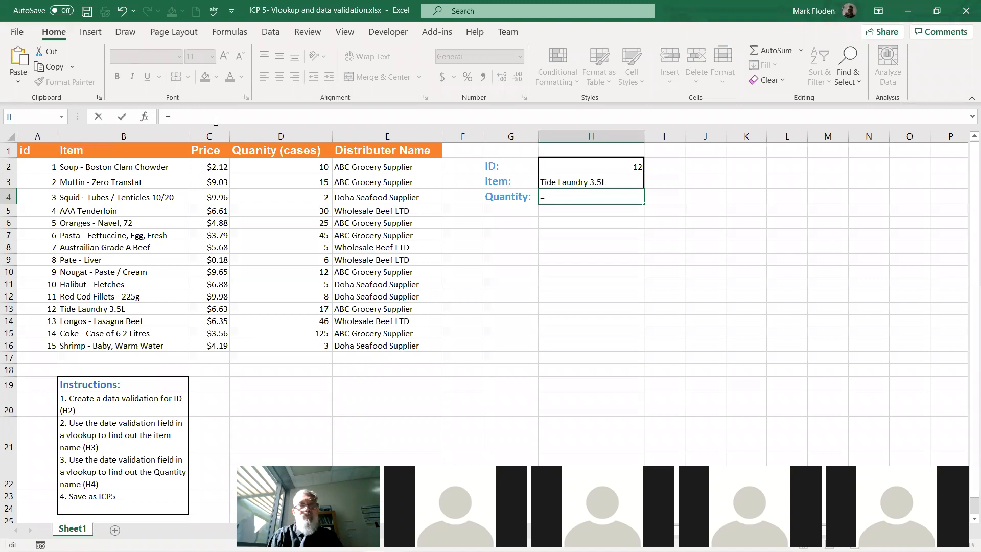
text(v)
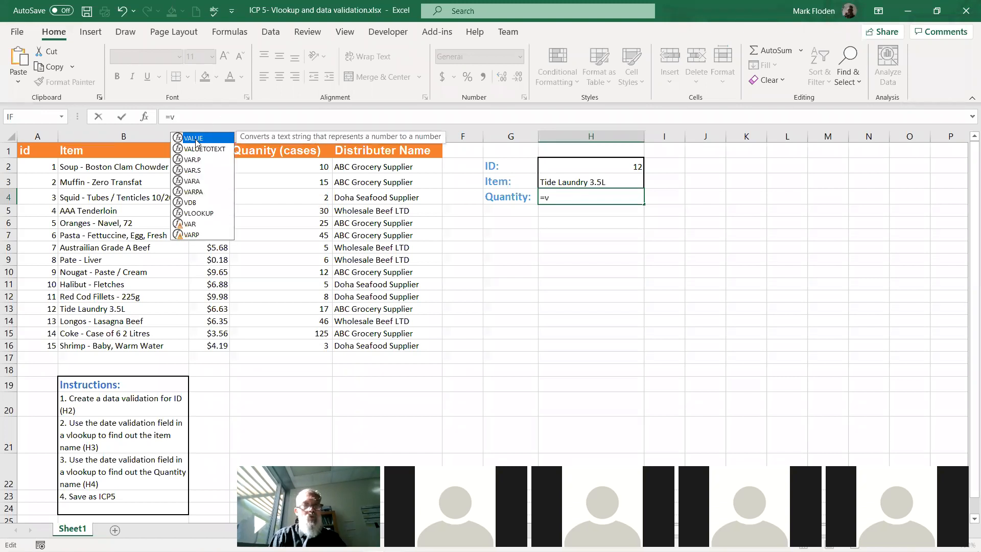
text(l)
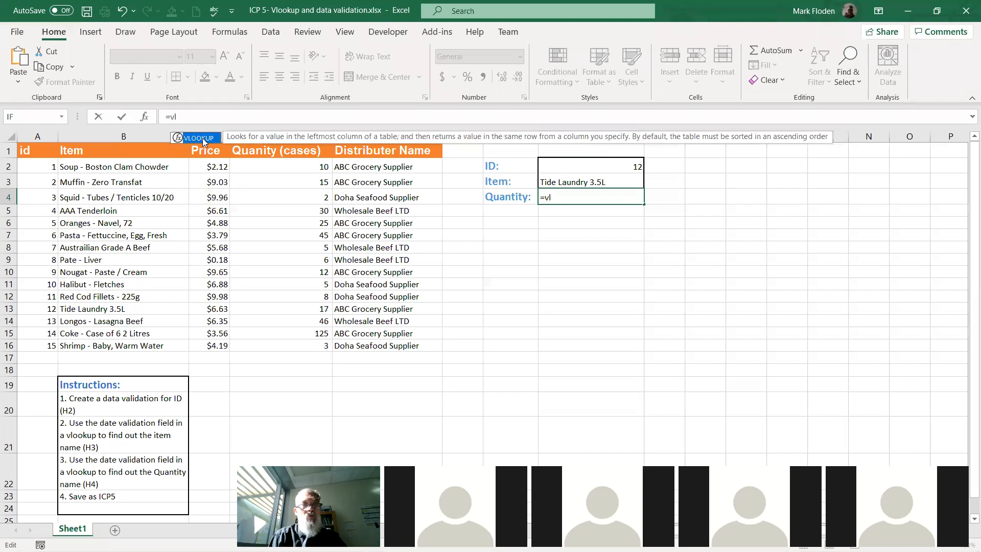
double_click(203, 139)
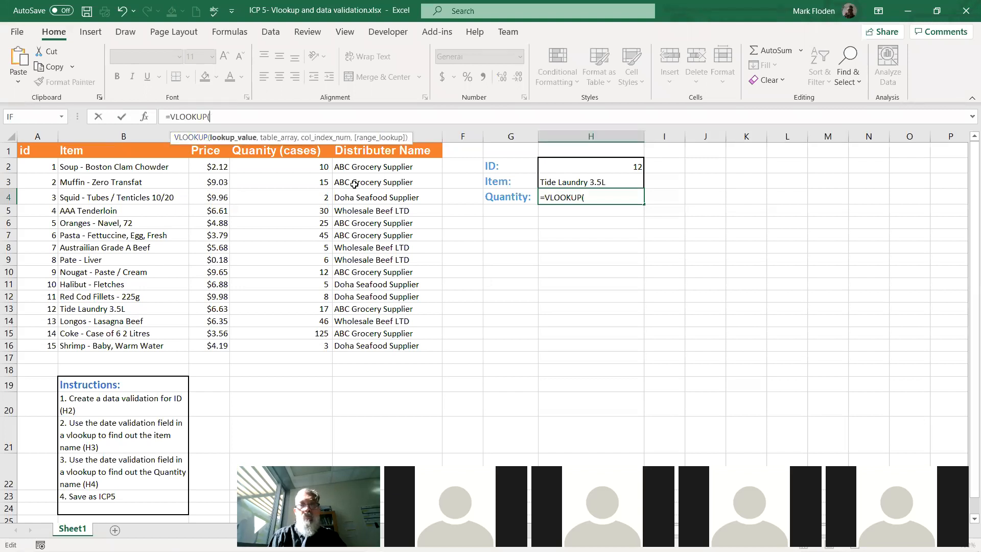
click(599, 165)
text(,)
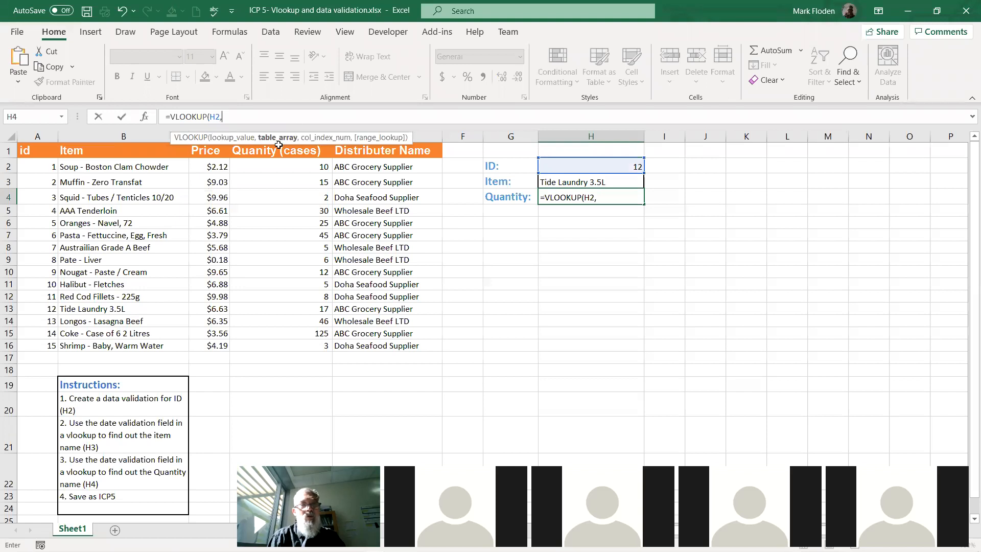
drag(39, 164, 384, 344)
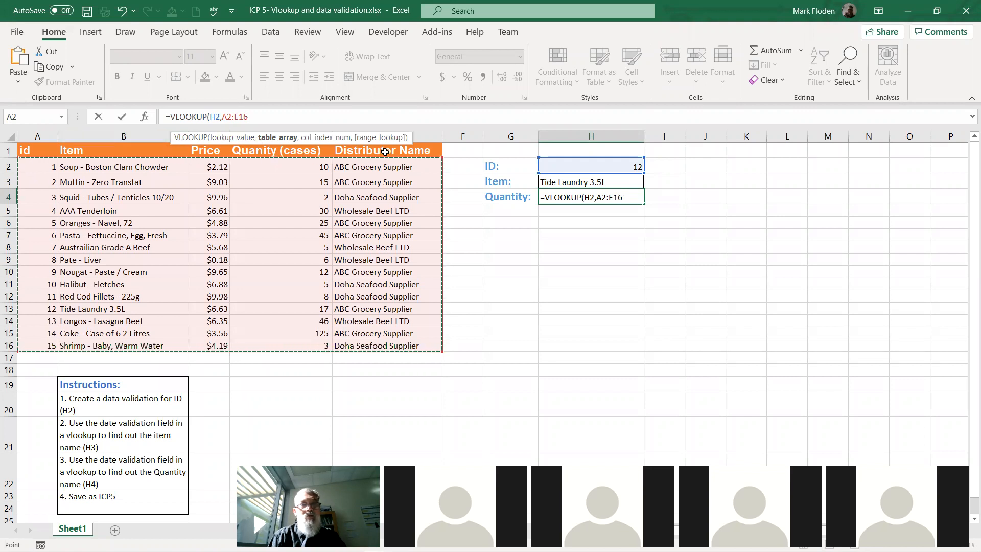
- Complete the VLOOKUP in H4 with column index 4 and FALSE for an exact match
click(605, 200)
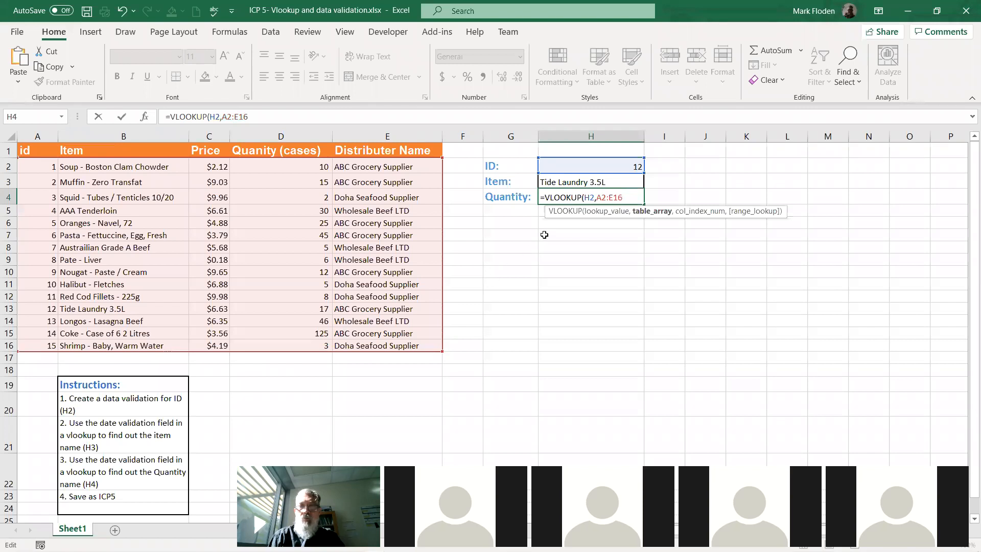
text(,)
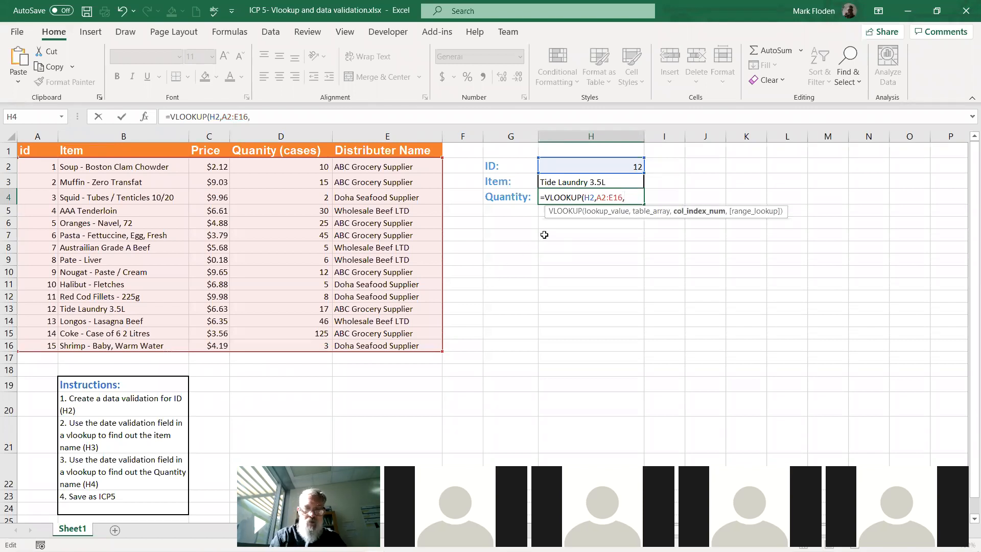
text(4,f)
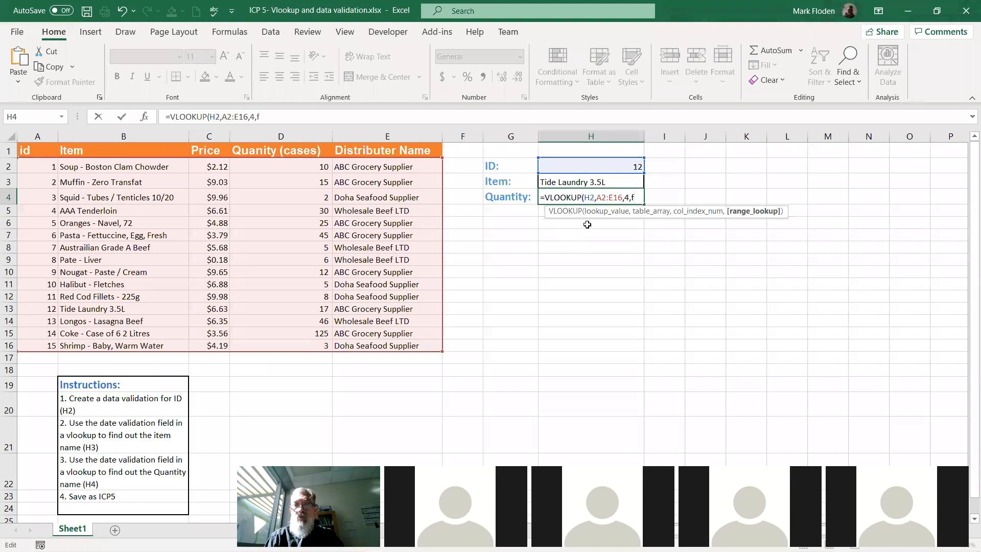
text(a)
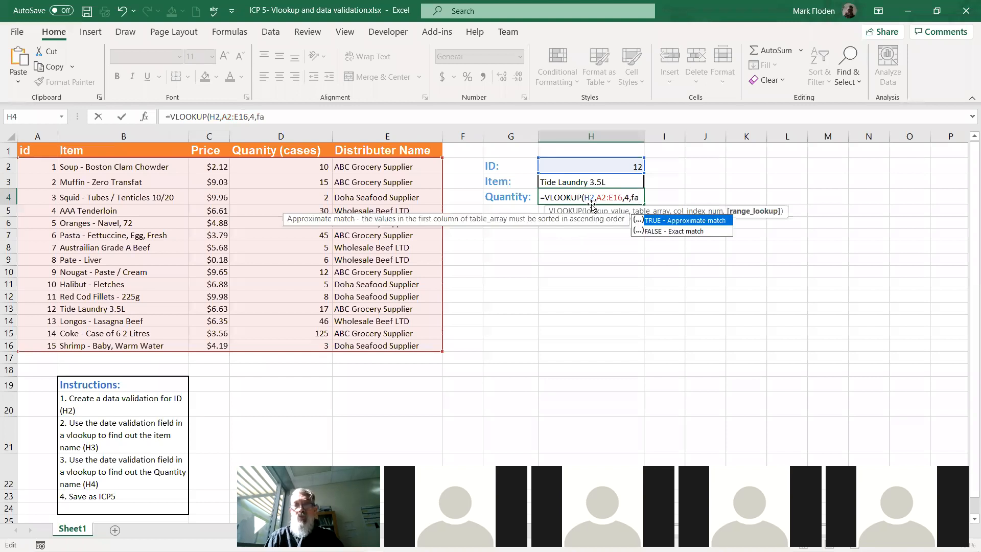
double_click(655, 231)
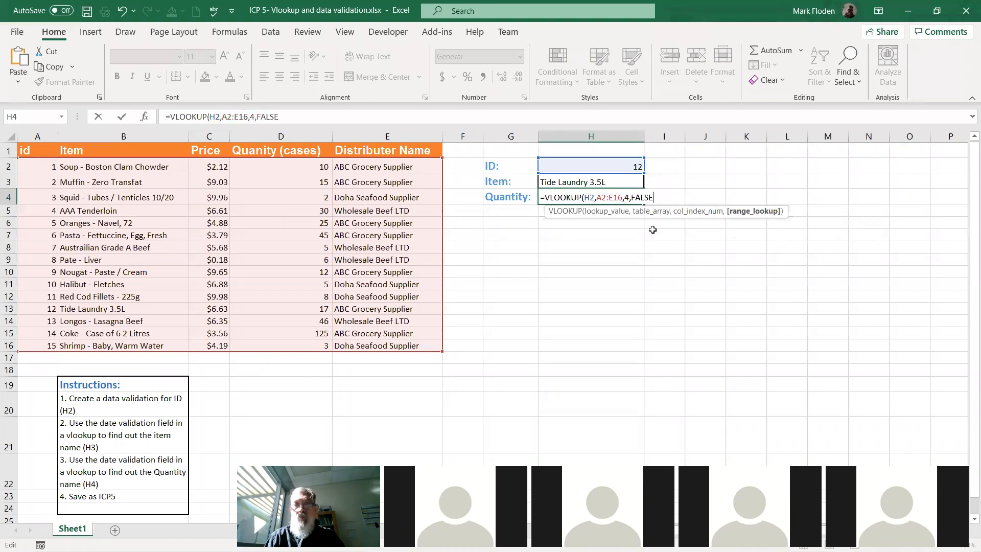
text())
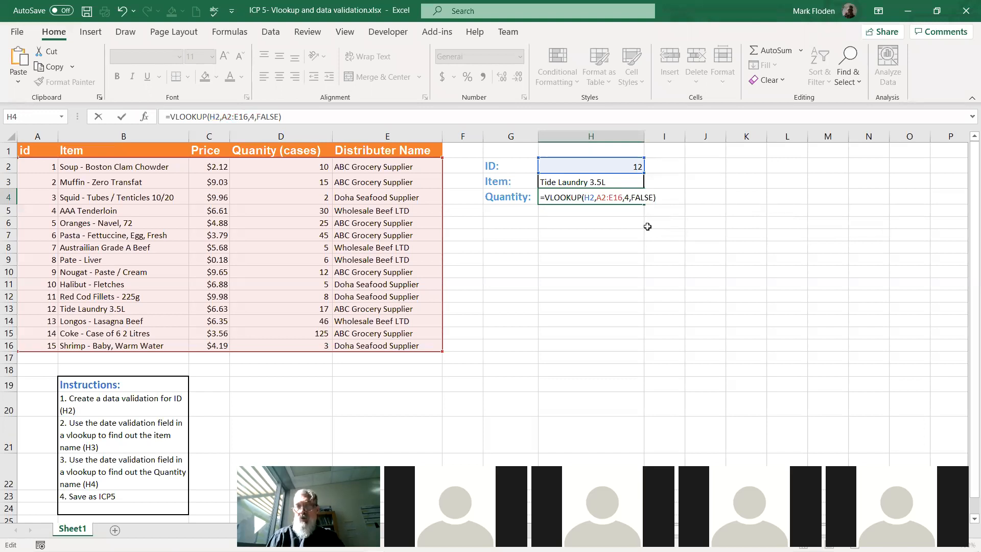
key(Return)
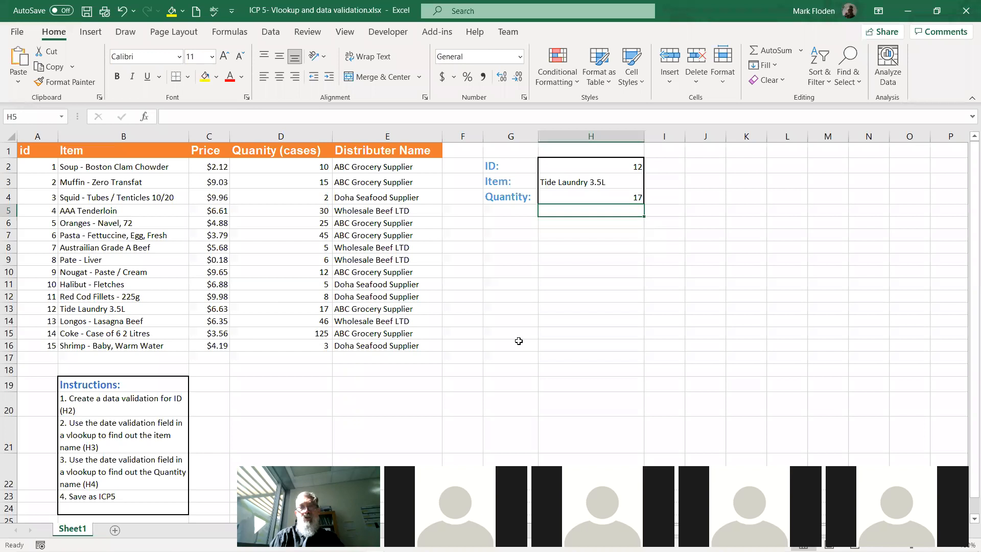
- Set the ID in cell H2 to 2 to test both lookups
click(608, 164)
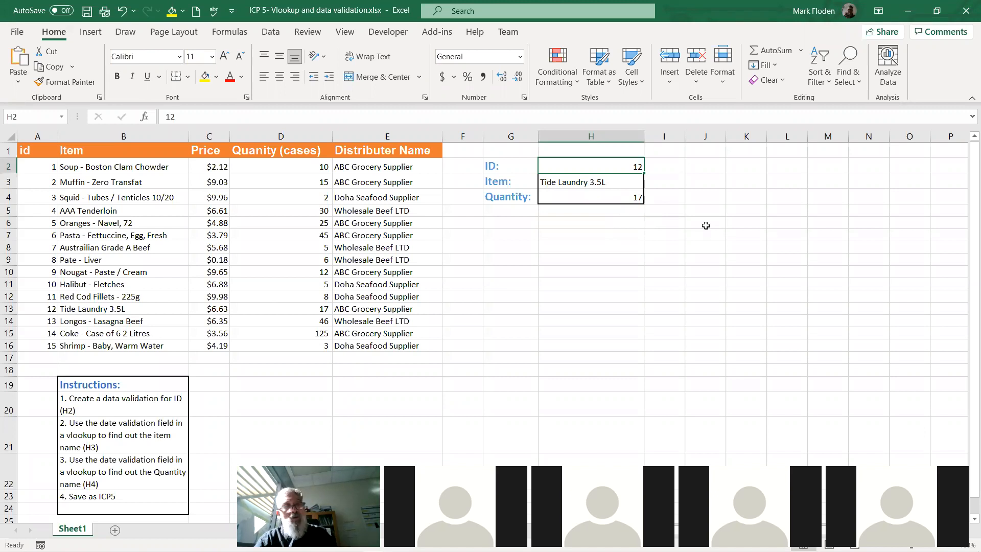
text(2)
key(Return)
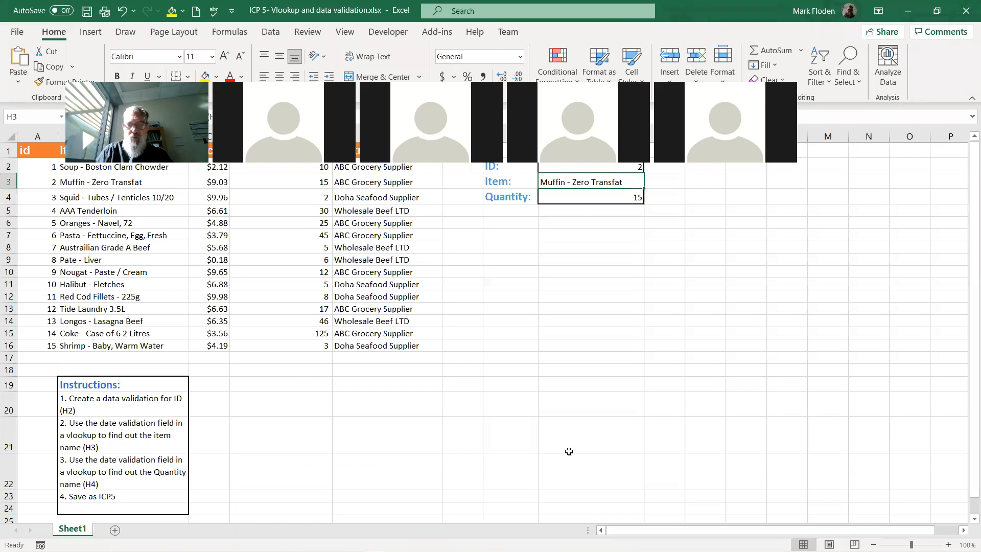
- Switch to the ICP 4 cell references workbook and look through its Paper Goods, Catering Invoice, Menu Order and Menu Order (No Tax) sheets
click(549, 342)
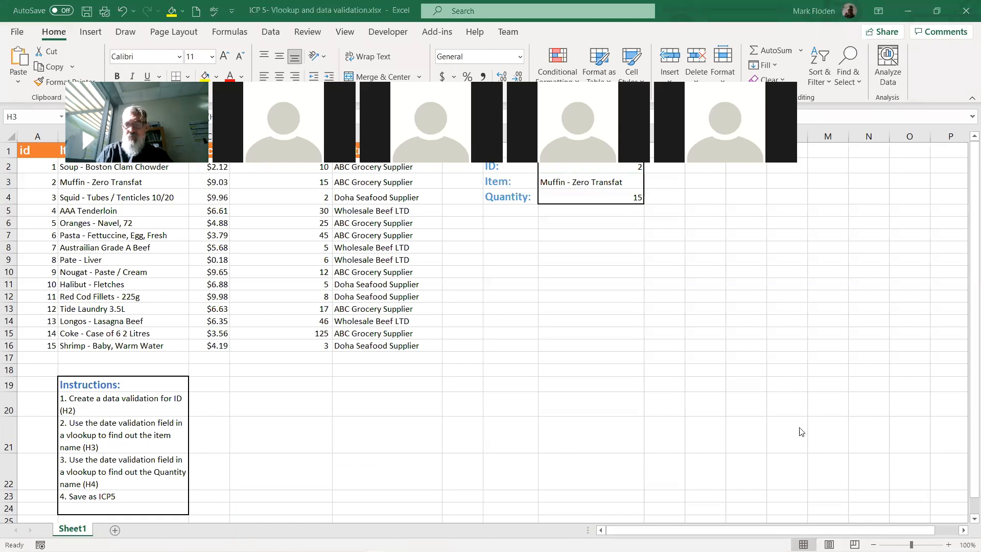
click(804, 449)
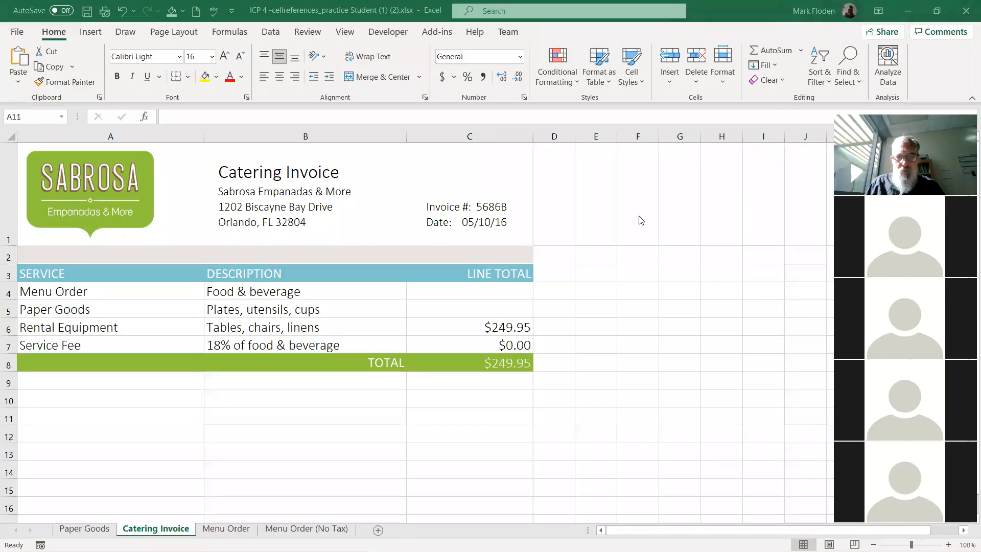
click(85, 529)
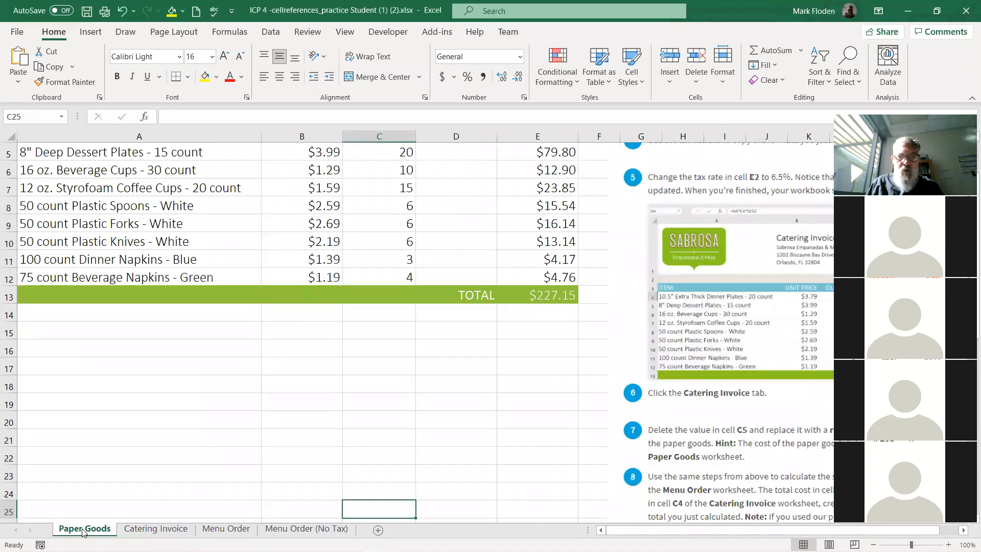
click(164, 532)
click(209, 532)
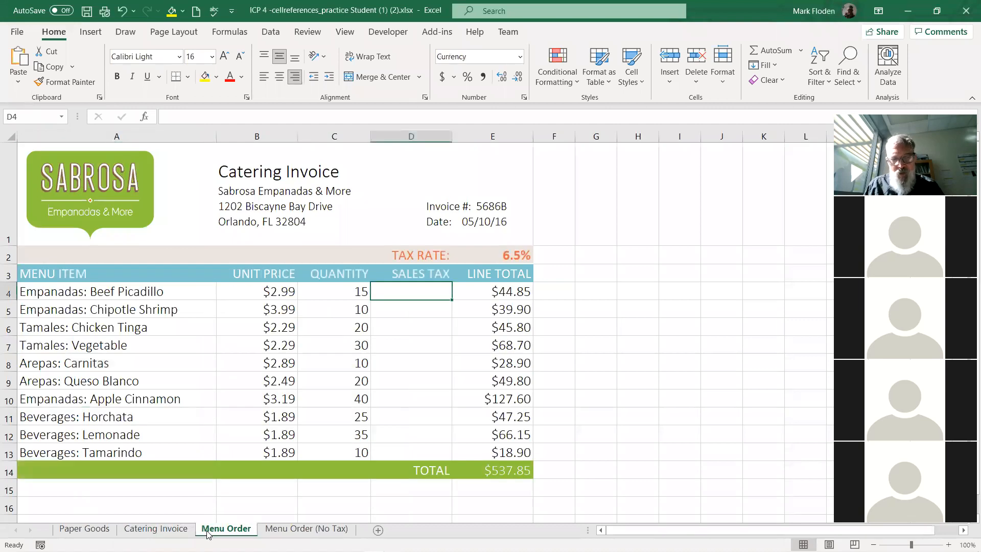
click(273, 533)
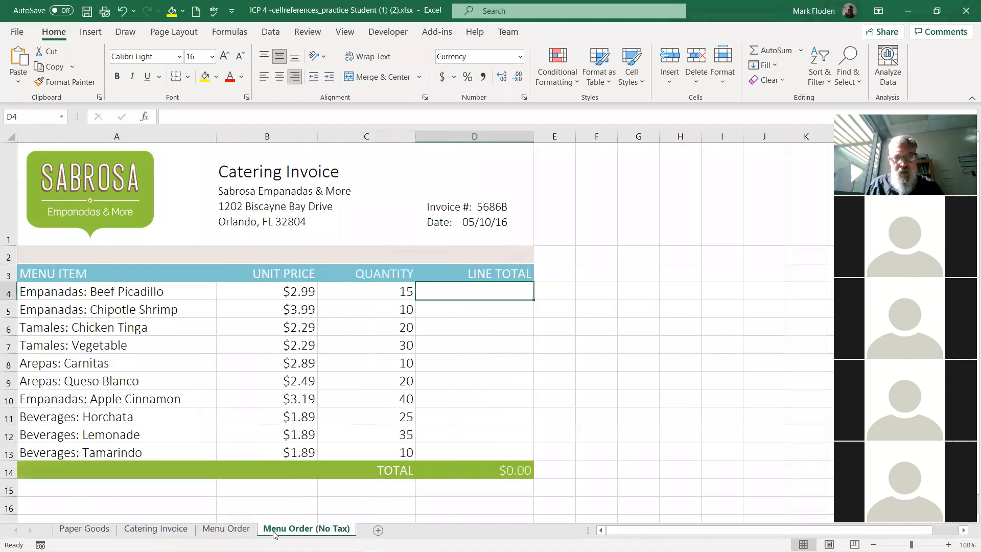
click(214, 533)
click(158, 531)
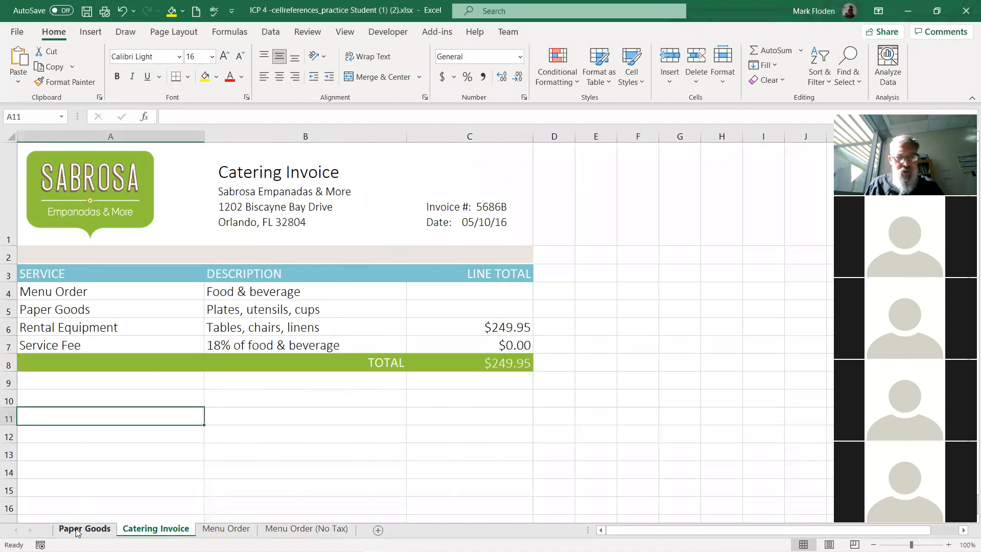
click(78, 532)
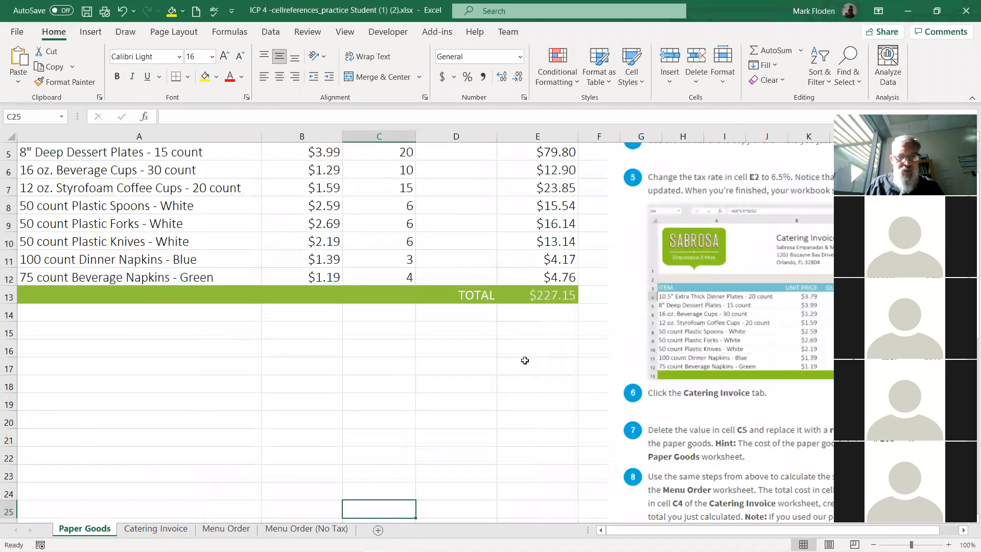
scroll(524, 360, up, 2)
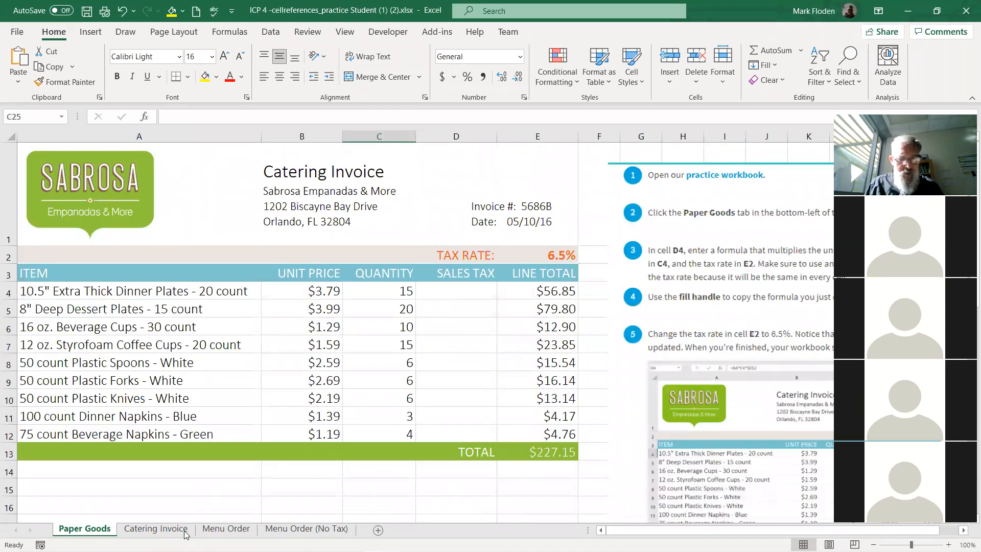
- Compare the Catering Invoice line items with the Paper Goods and Menu Order sheets that supply their totals
click(156, 529)
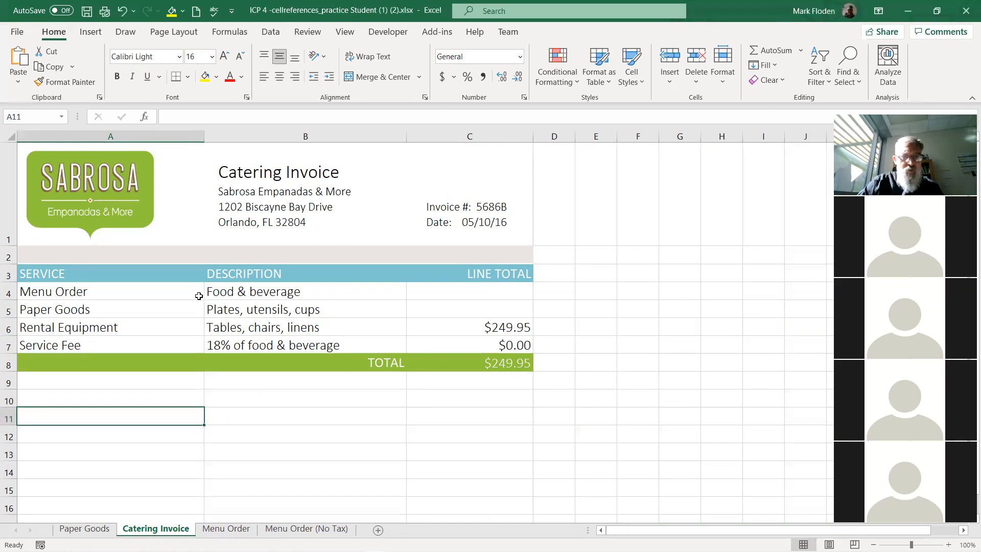
click(85, 529)
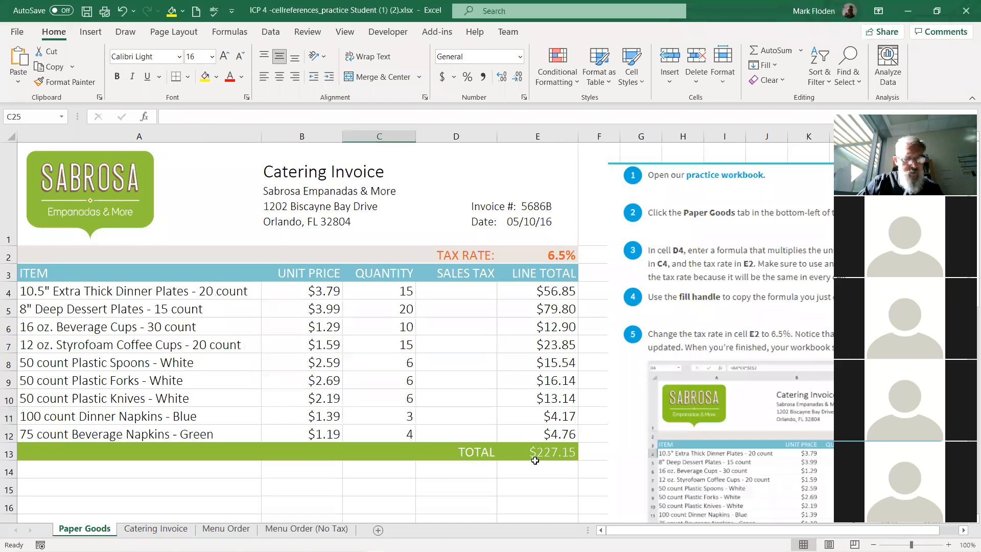
click(154, 529)
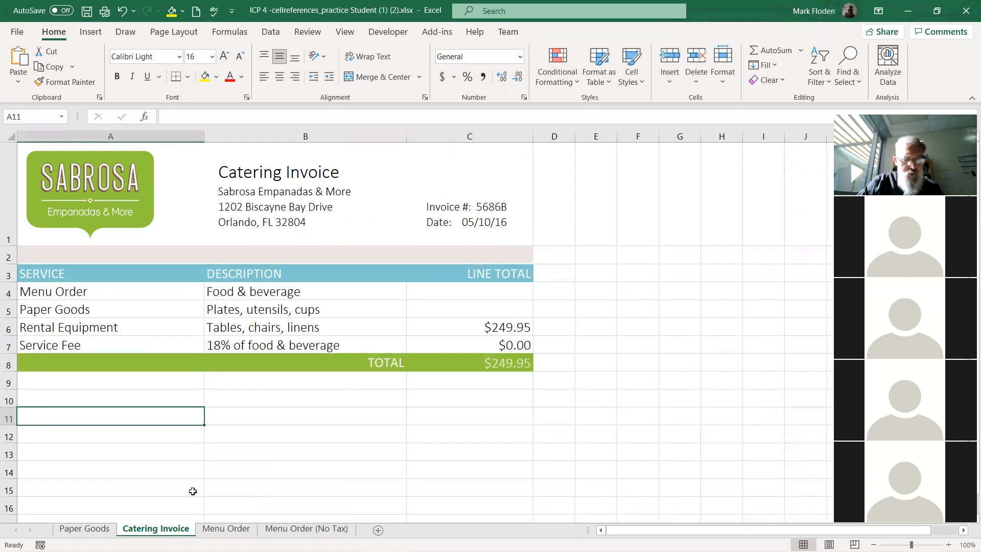
click(221, 529)
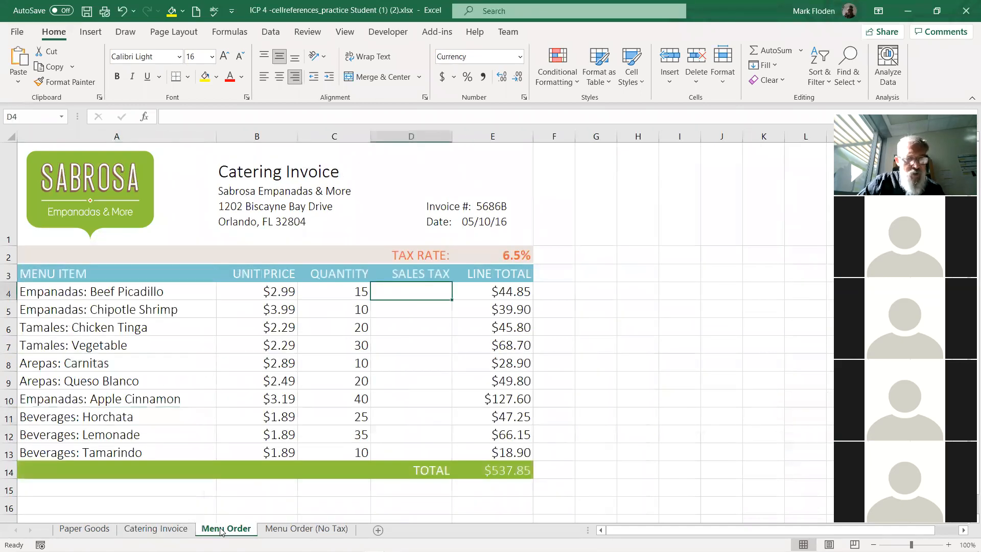
click(150, 529)
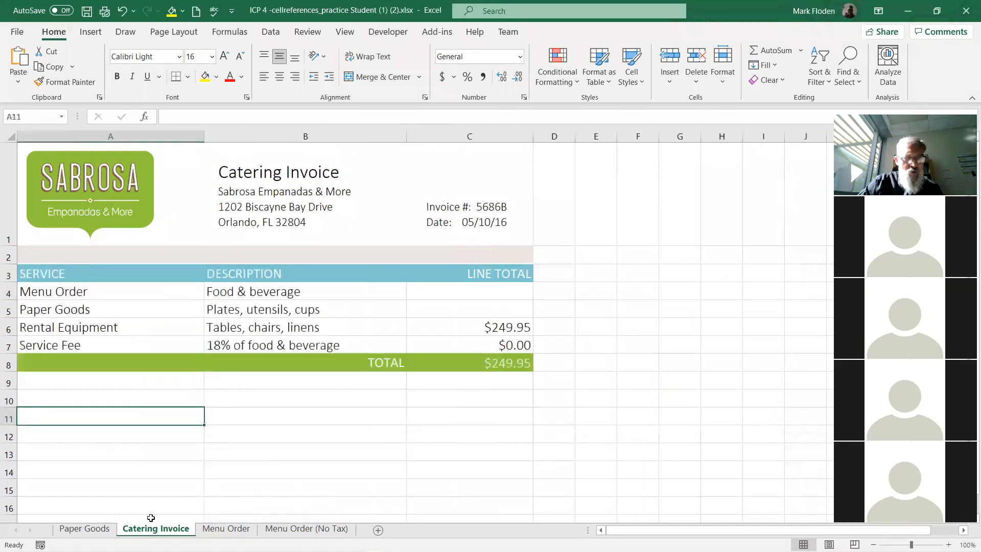
click(220, 530)
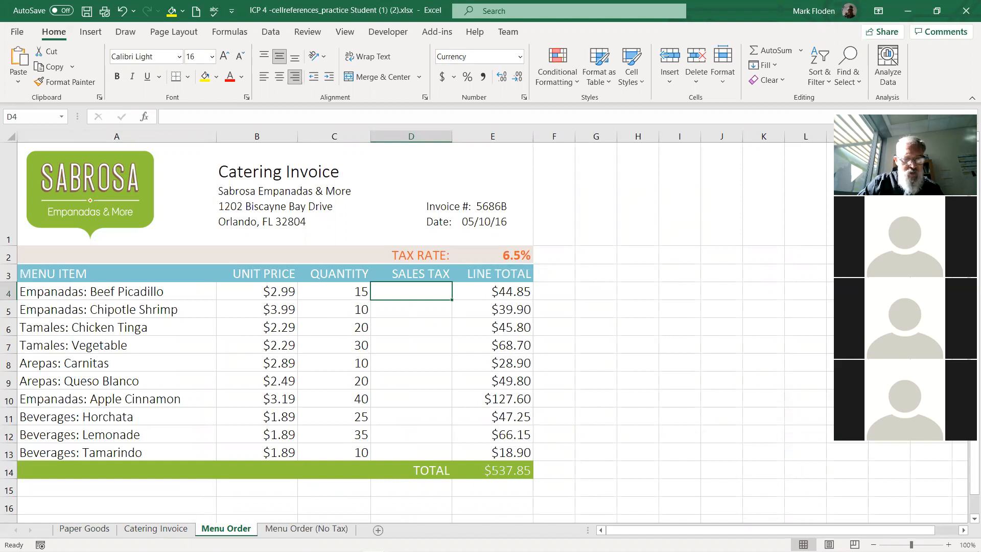
click(156, 529)
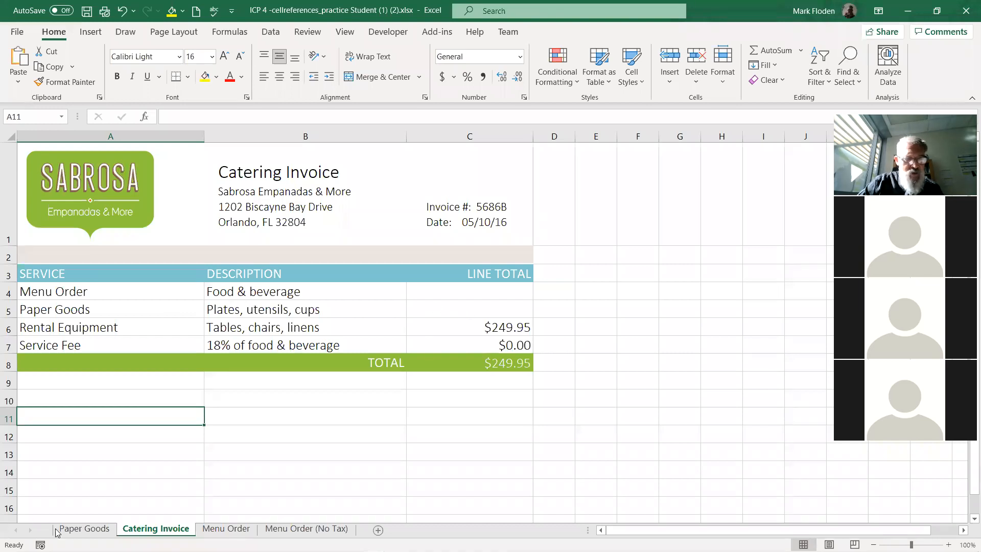
click(85, 529)
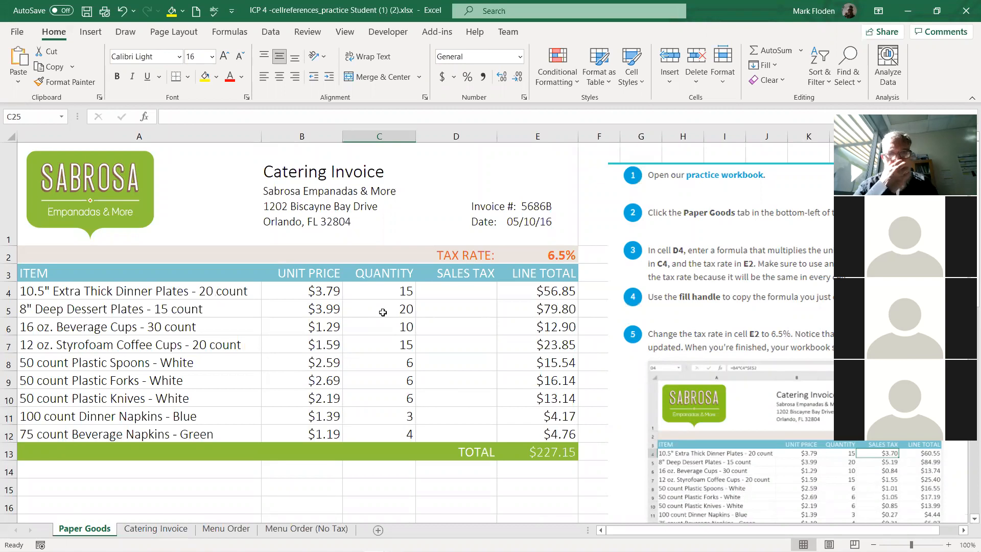
- Enter the formula =C4+B4 in sales tax cell D4 on the Paper Goods sheet
click(437, 291)
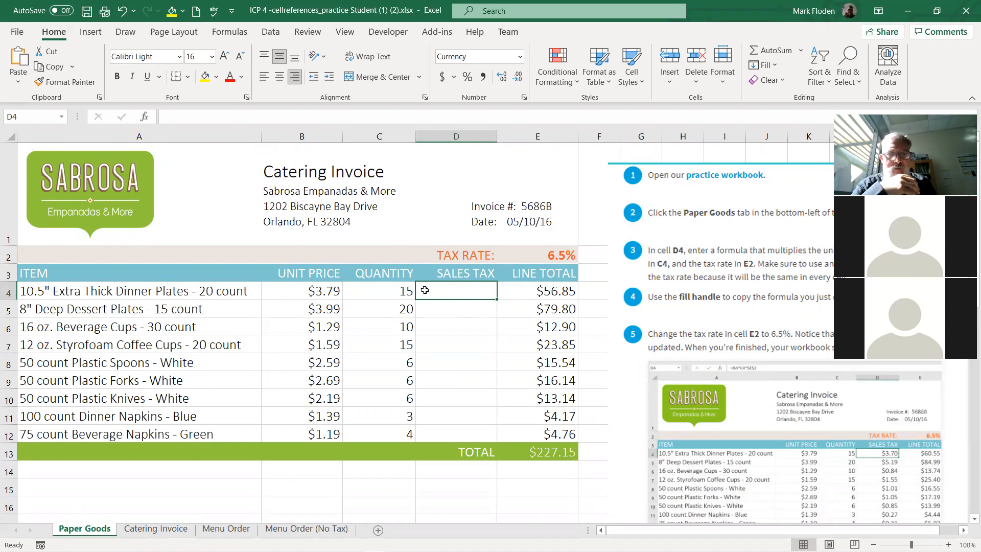
click(402, 292)
click(309, 291)
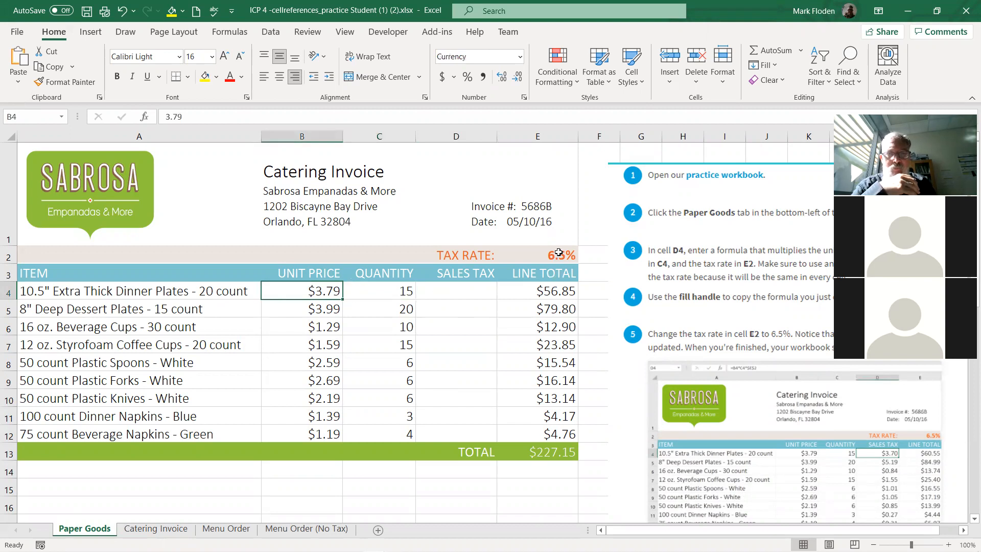
click(448, 291)
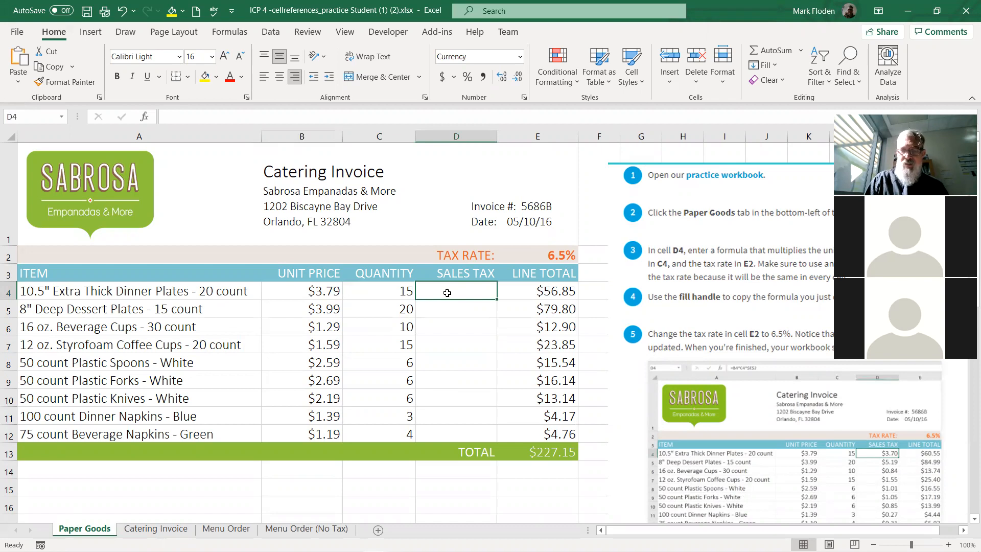
text(=)
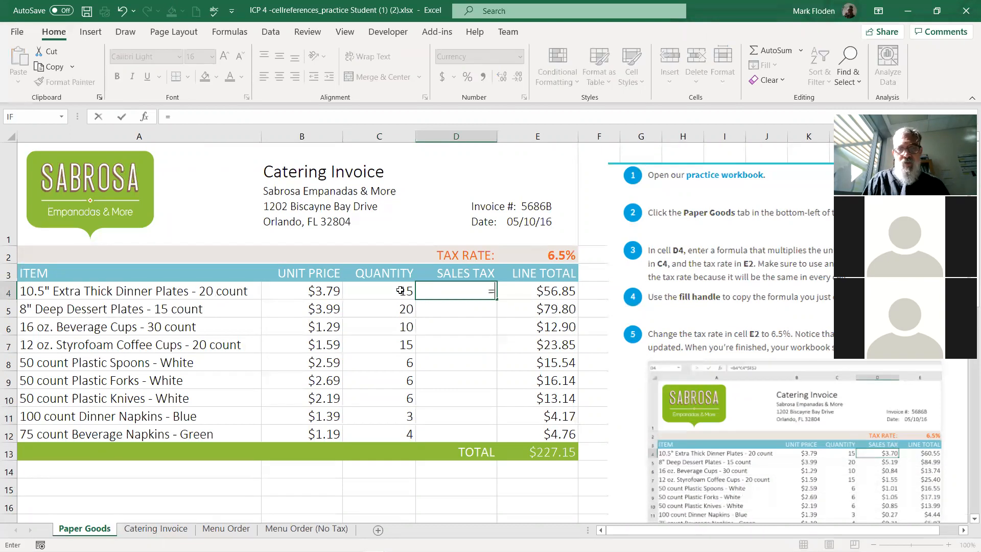
click(401, 291)
text(+)
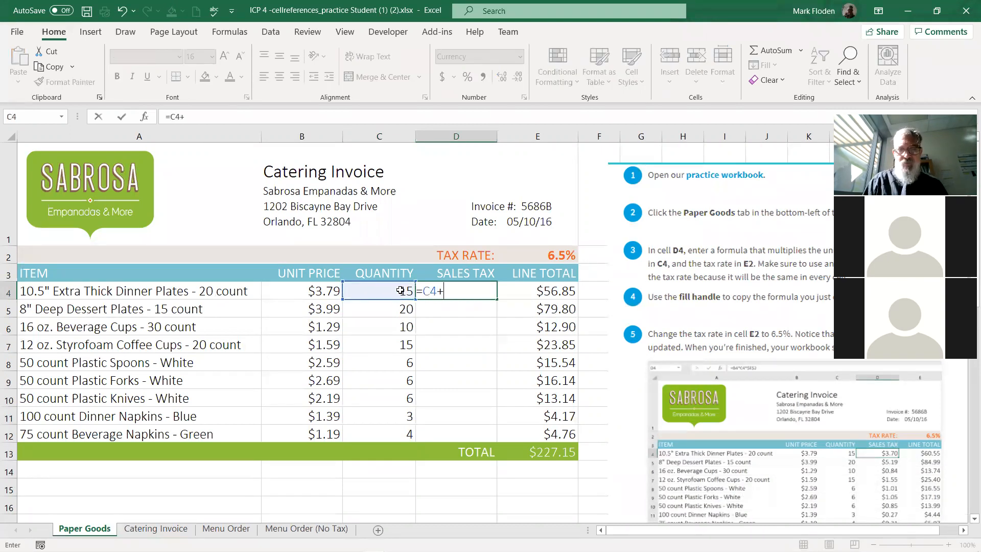
click(316, 289)
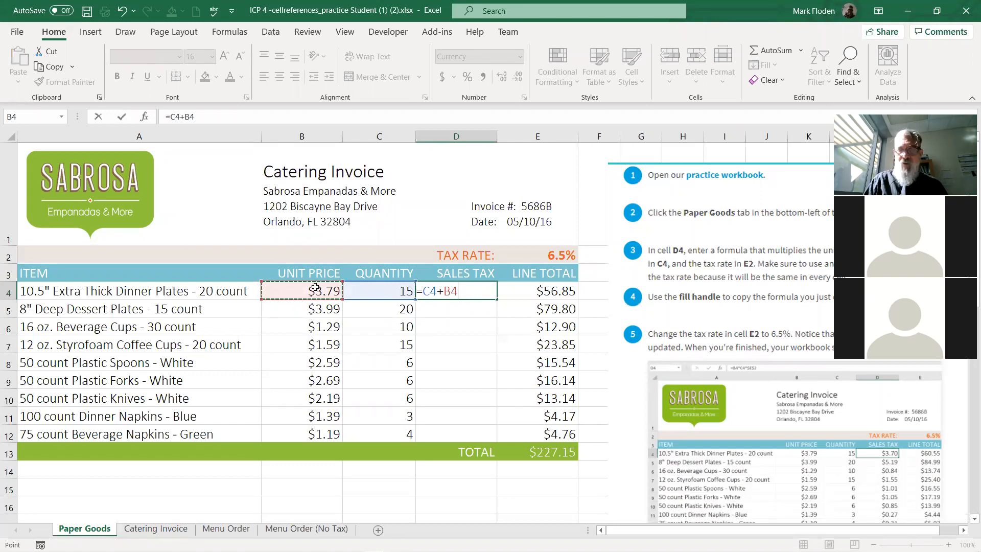
key(Return)
- Extend the sales tax formula in D4 with the tax rate cell so it reads =C4+B4*E2
click(431, 289)
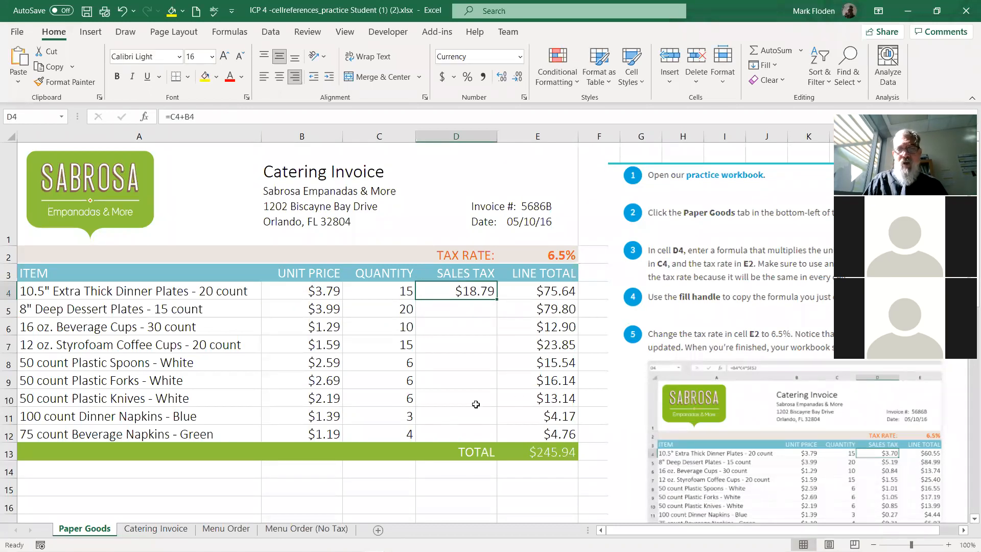
click(219, 120)
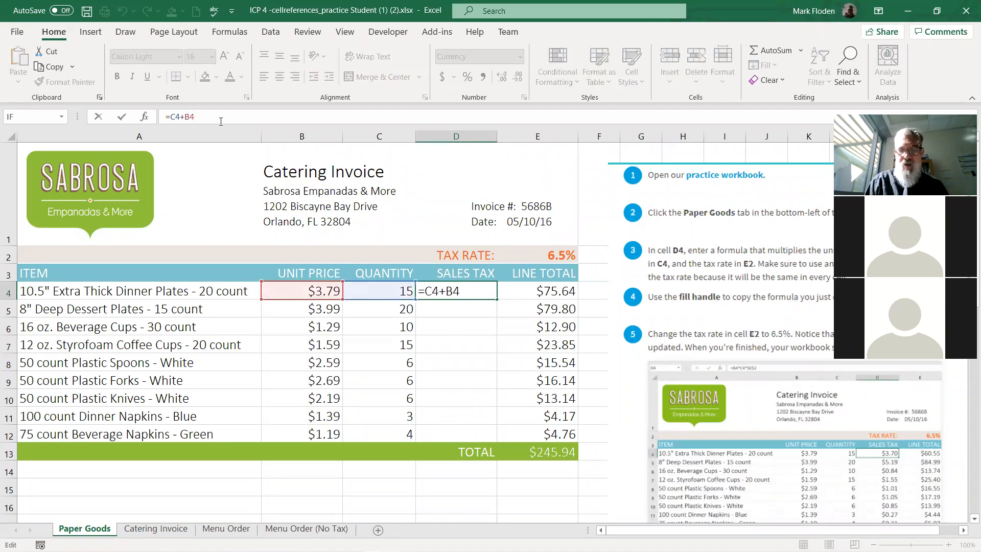
text(*)
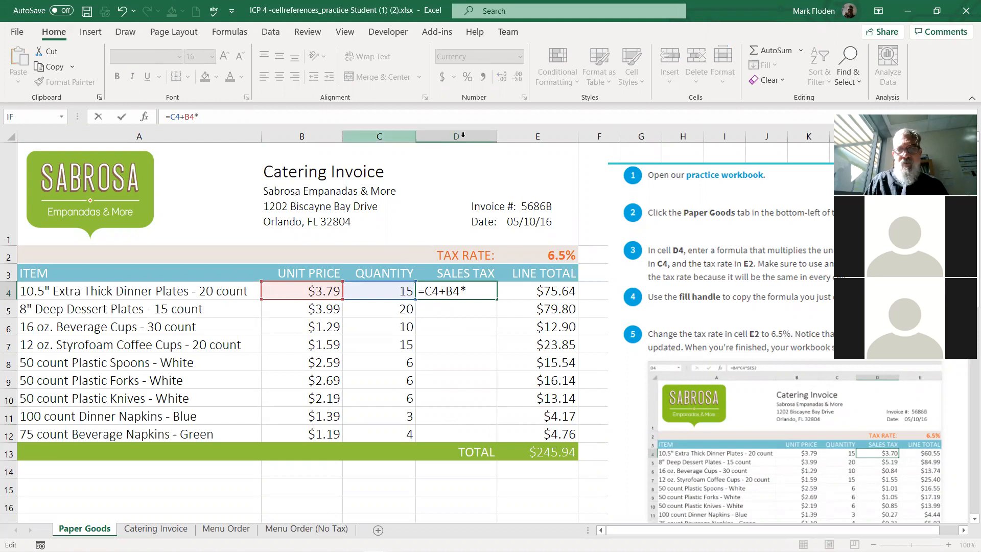
click(560, 255)
key(Return)
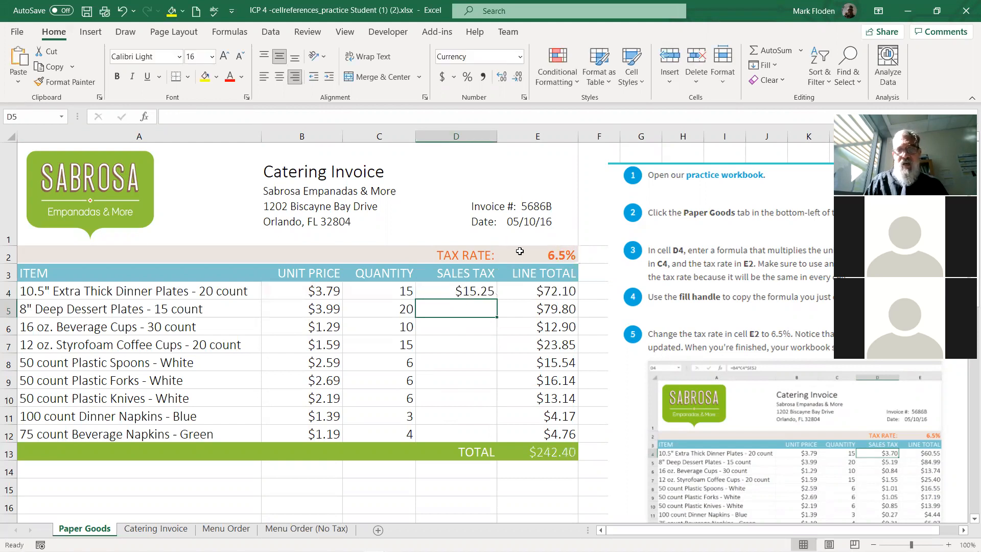
- Try filling the D4 sales tax formula down through D12 and inspect the copied formula in D5
click(459, 286)
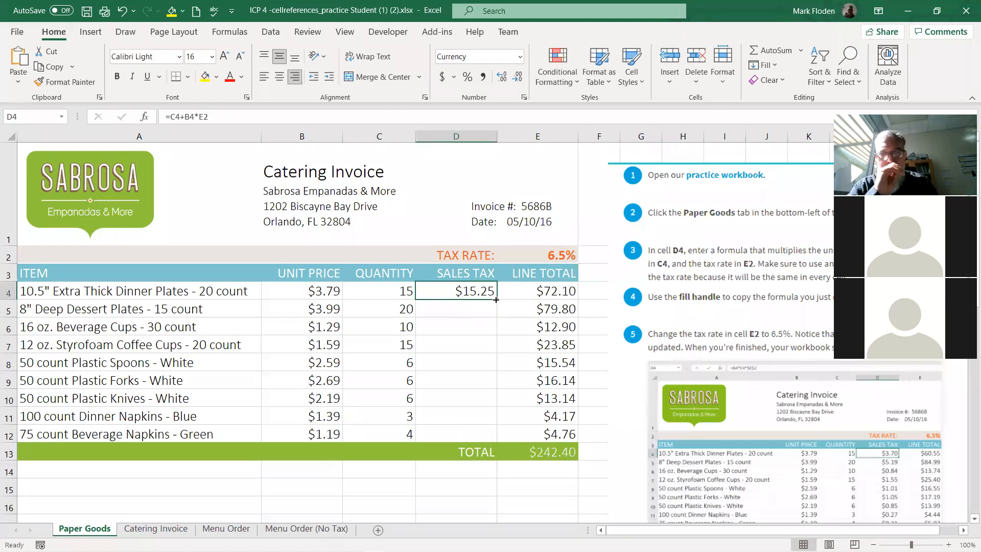
drag(497, 300, 496, 441)
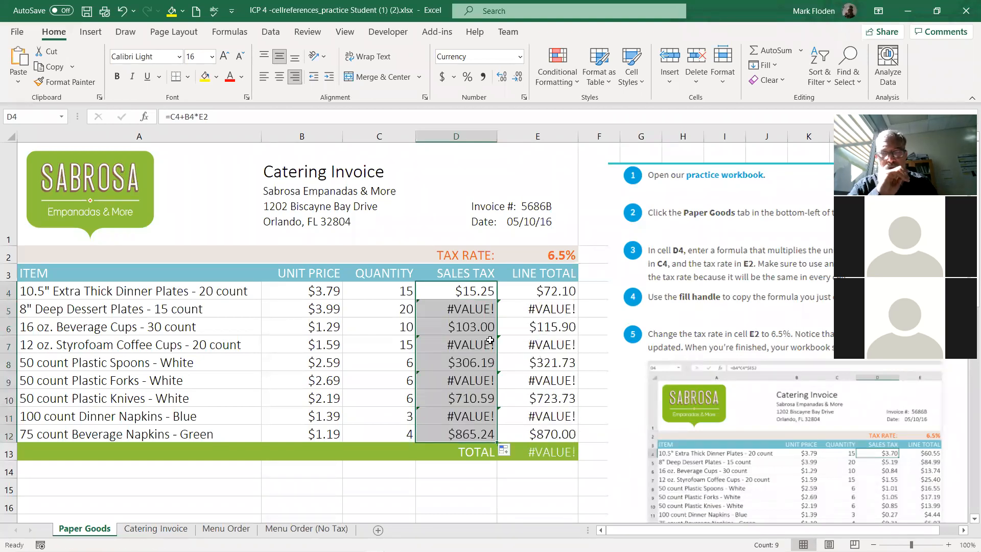
click(466, 311)
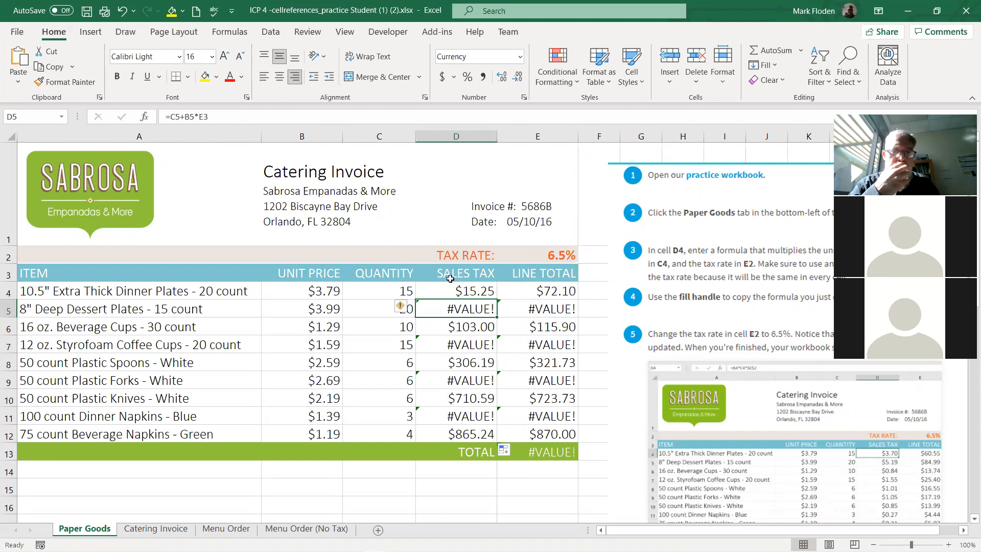
- Correct the D4 formula to =C4*B4*E2, fill it down through D12 and check the copy in D5
click(448, 290)
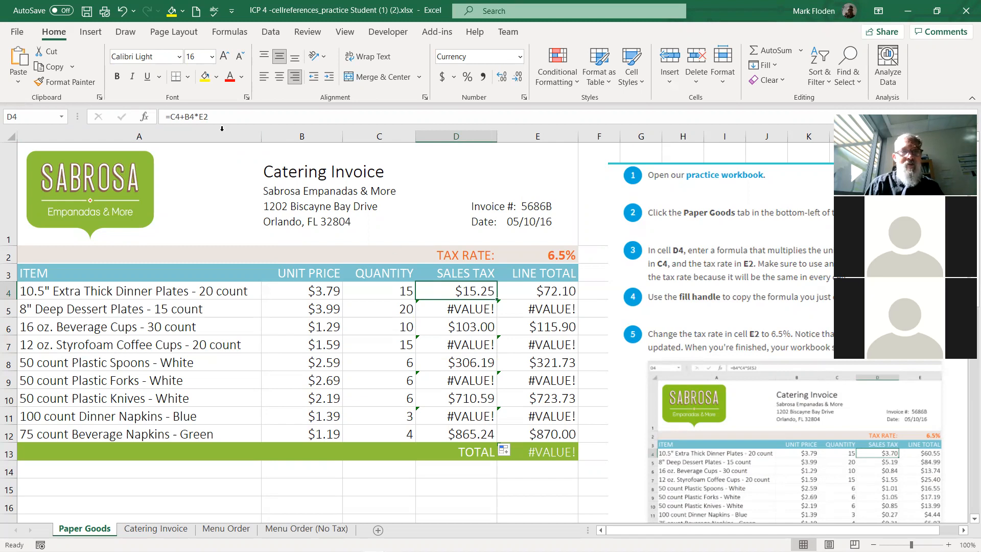
click(185, 116)
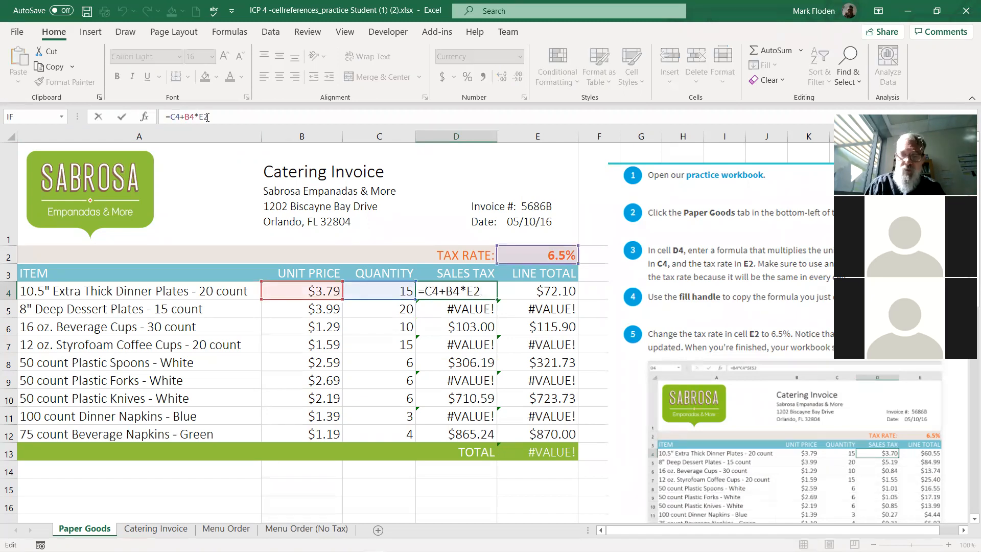
key(BackSpace)
text(*)
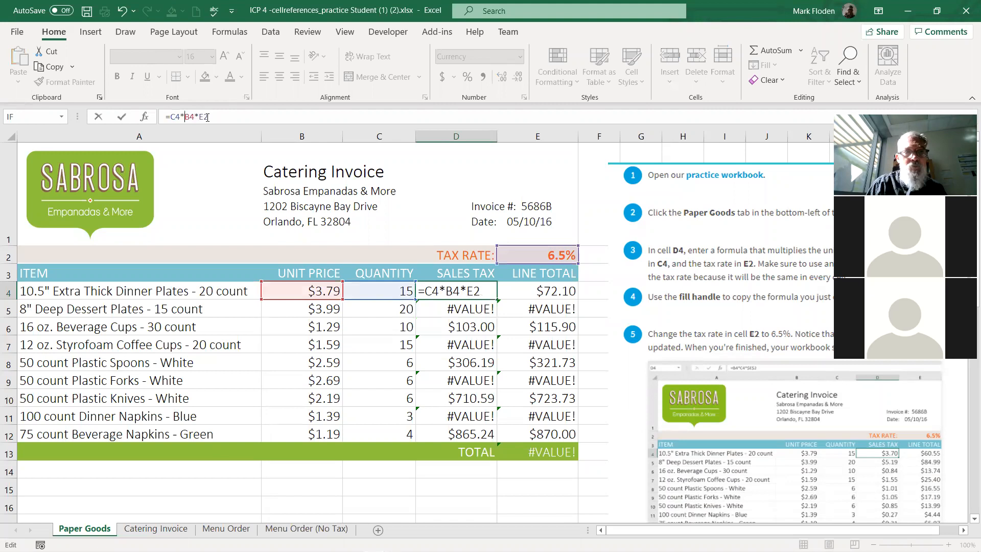
key(ctrl+Return)
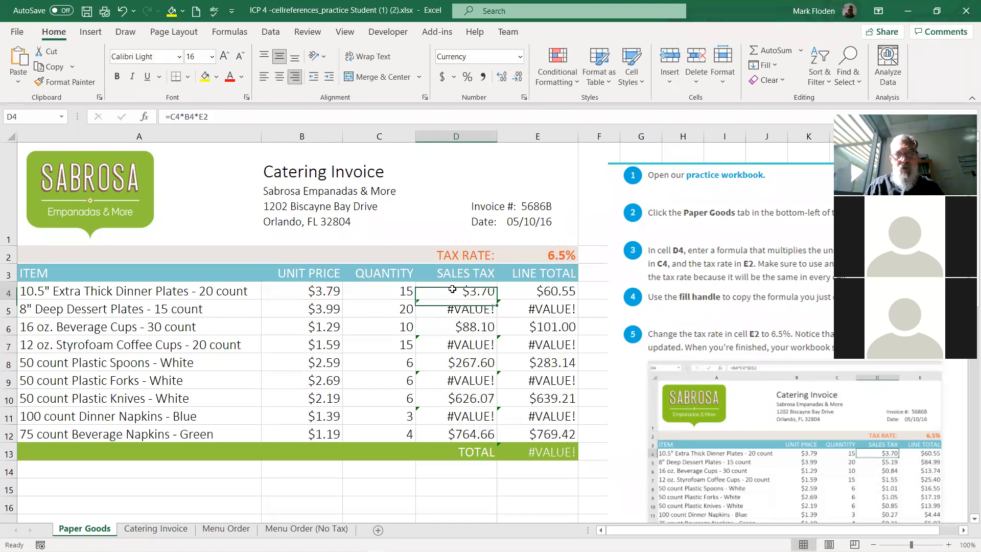
drag(496, 299, 496, 441)
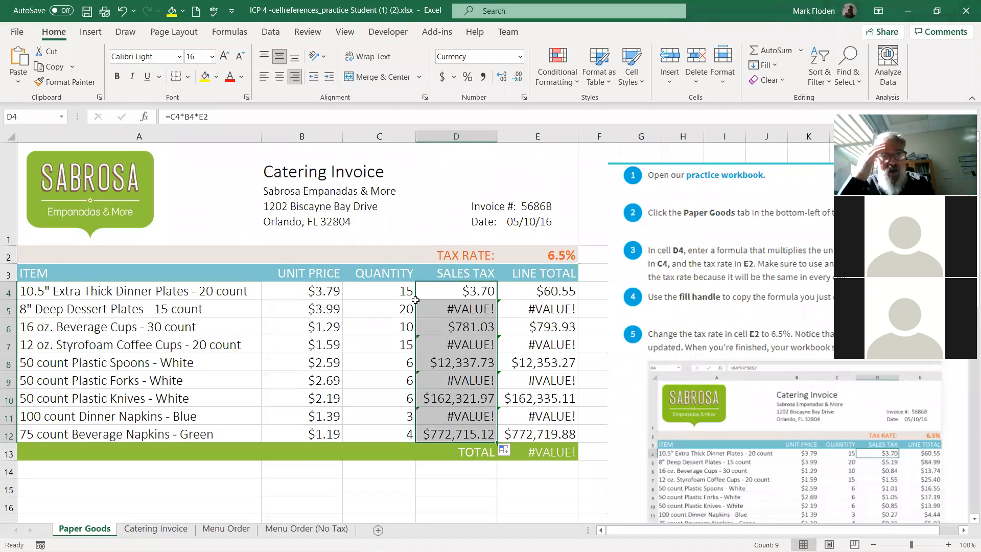
click(439, 308)
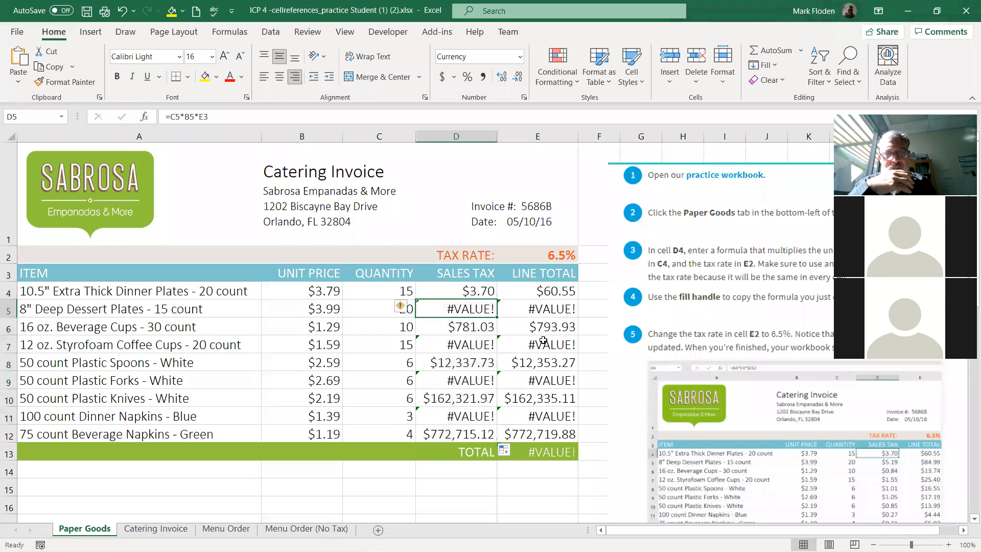
- Lock the tax rate row in D4 so the formula reads =C4*B4*E$2, and fill it down through D12
click(470, 289)
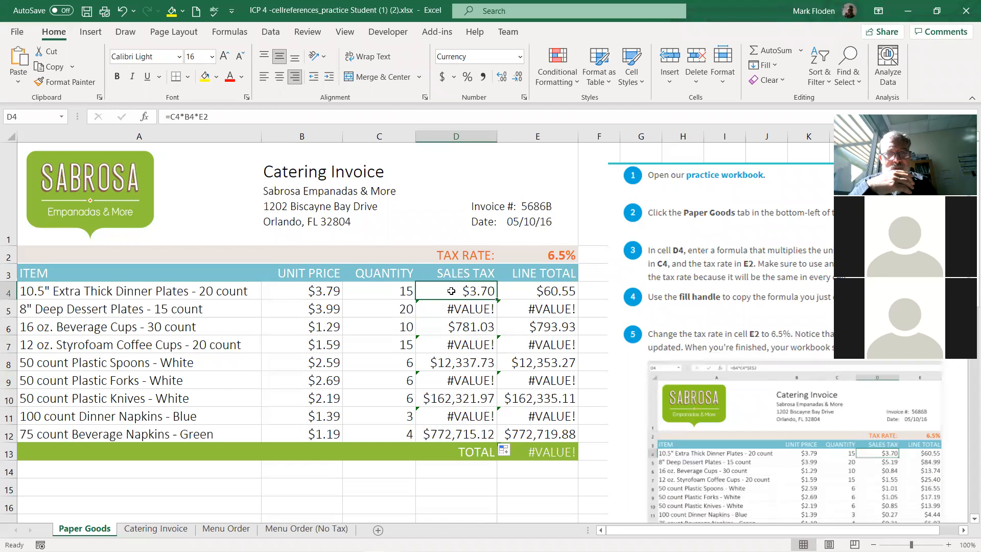
click(199, 117)
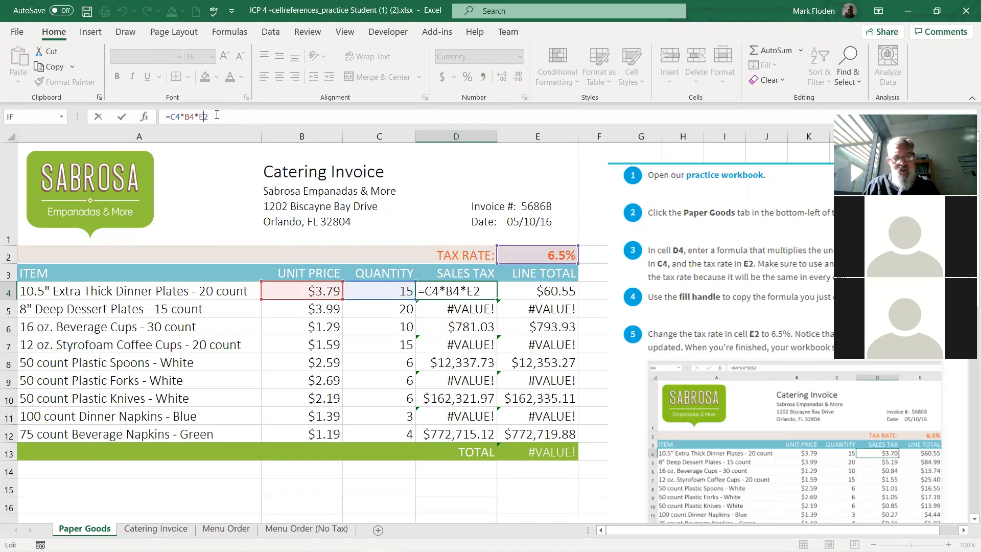
text($)
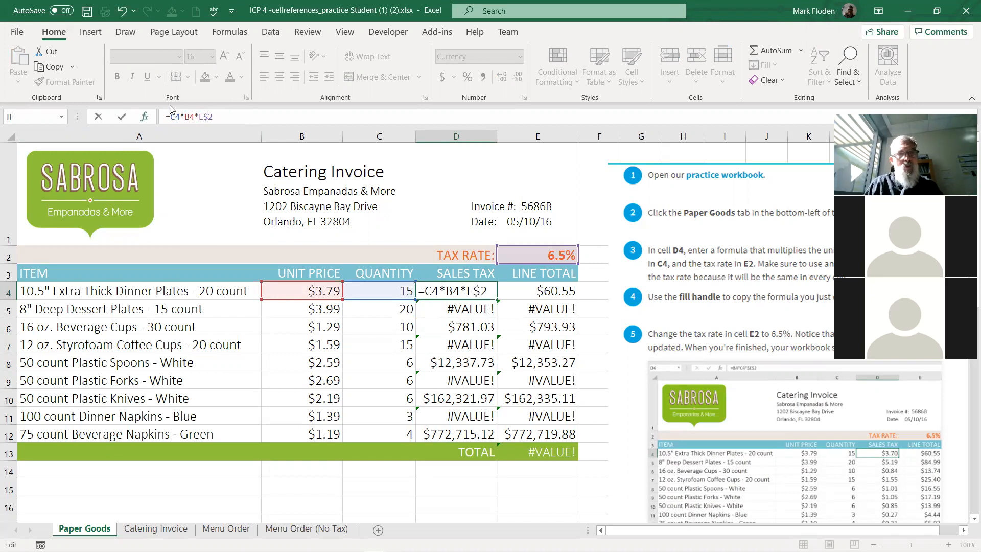
key(Return)
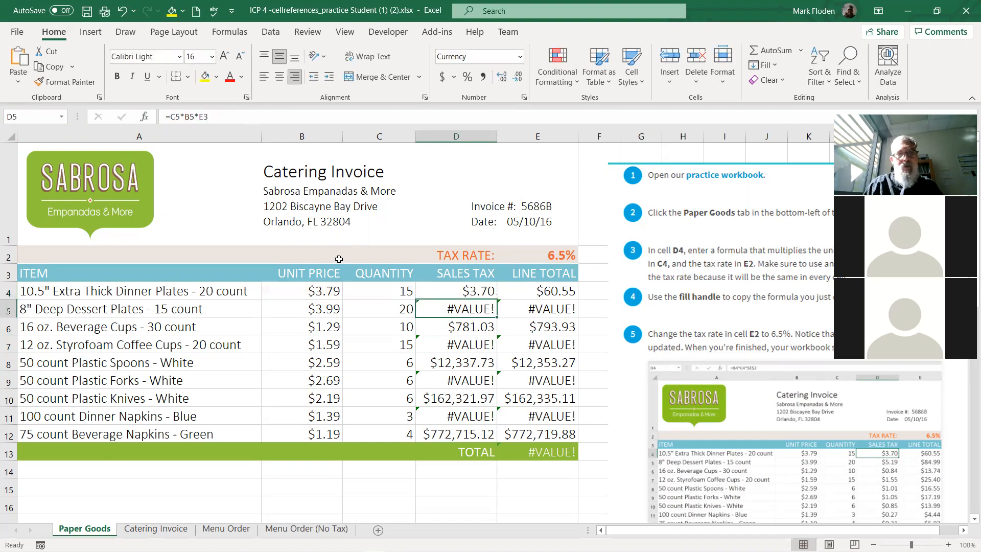
click(470, 289)
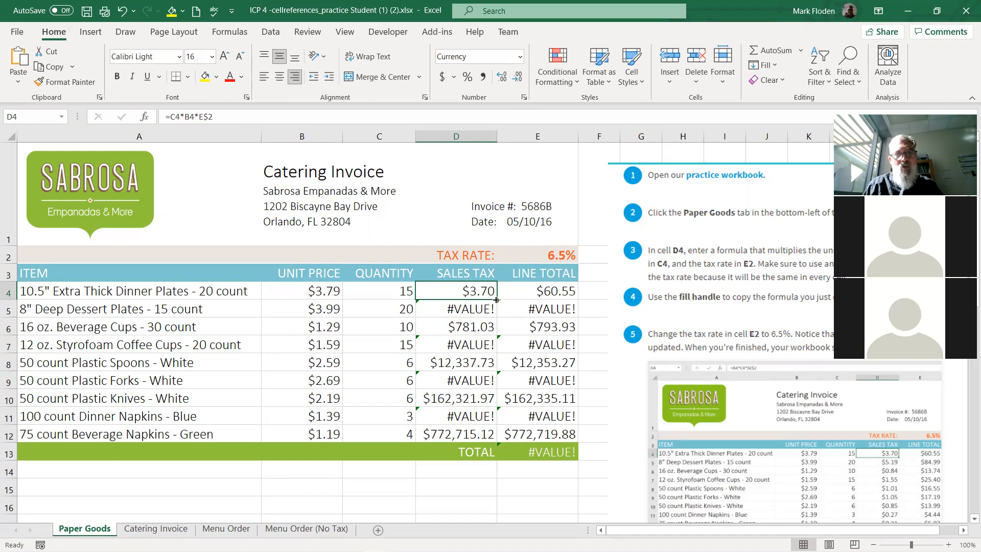
drag(497, 299, 506, 442)
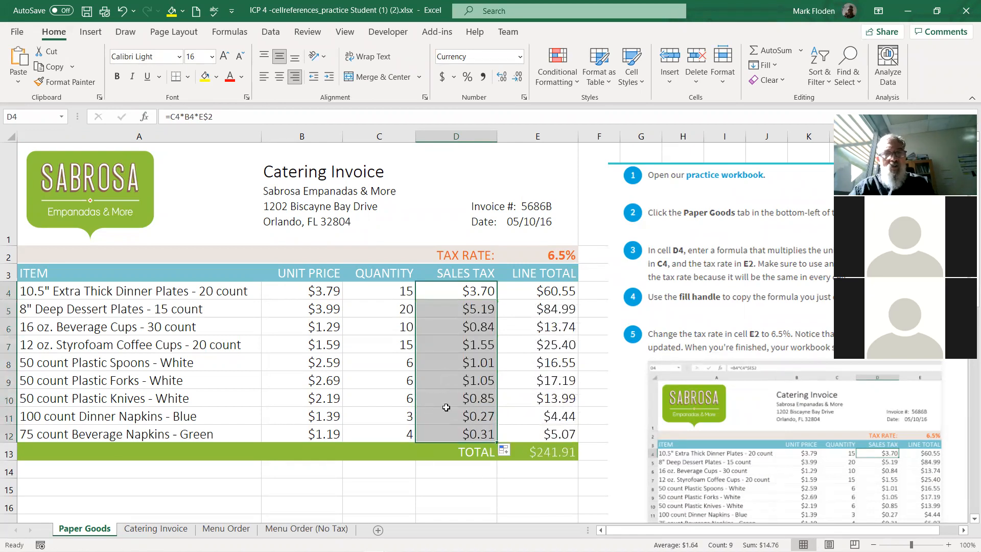
- Clear the existing line total formulas in E4 through E12
click(532, 288)
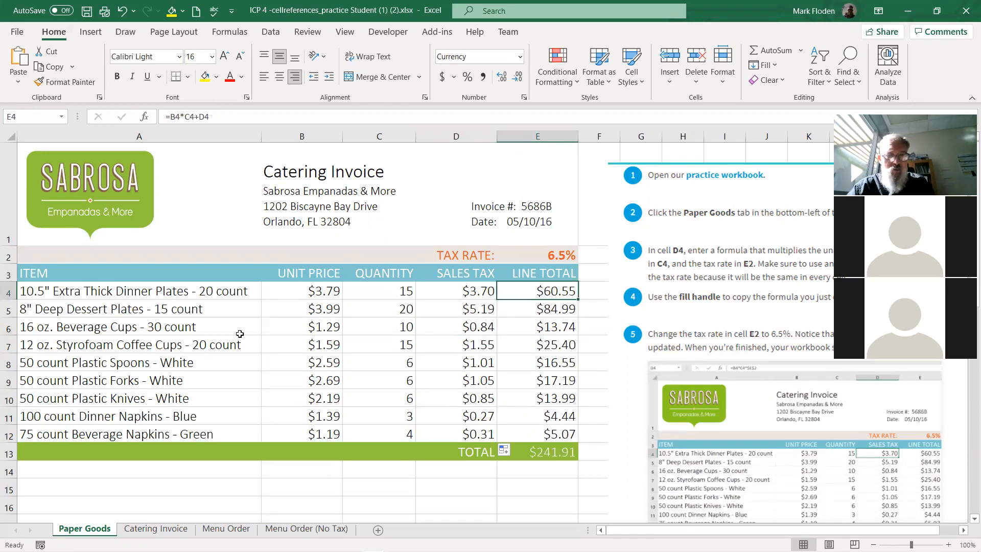
key(Delete)
drag(528, 295, 512, 429)
key(Delete)
- Enter the line total formula =B4*C4+D4 in cell E4 for the first item
click(517, 290)
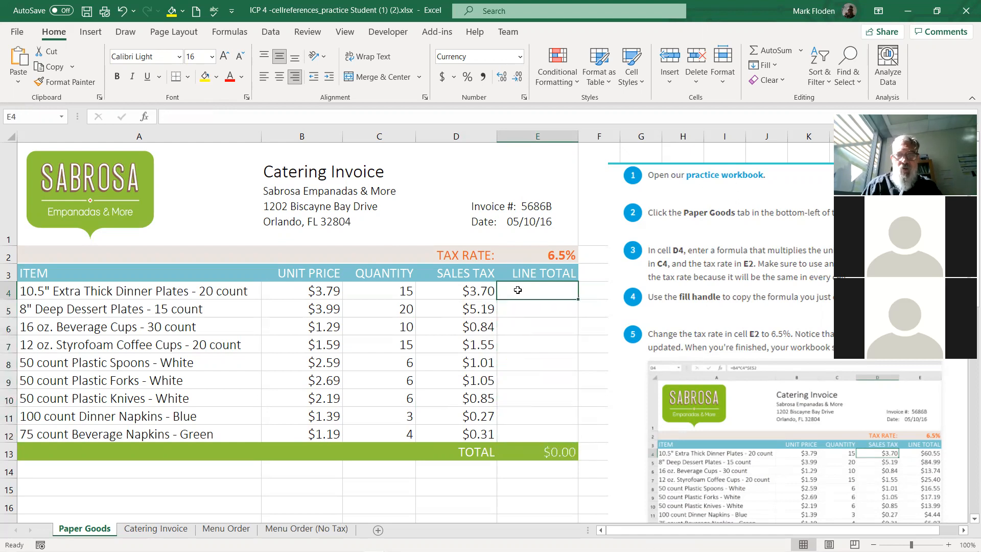
text(=)
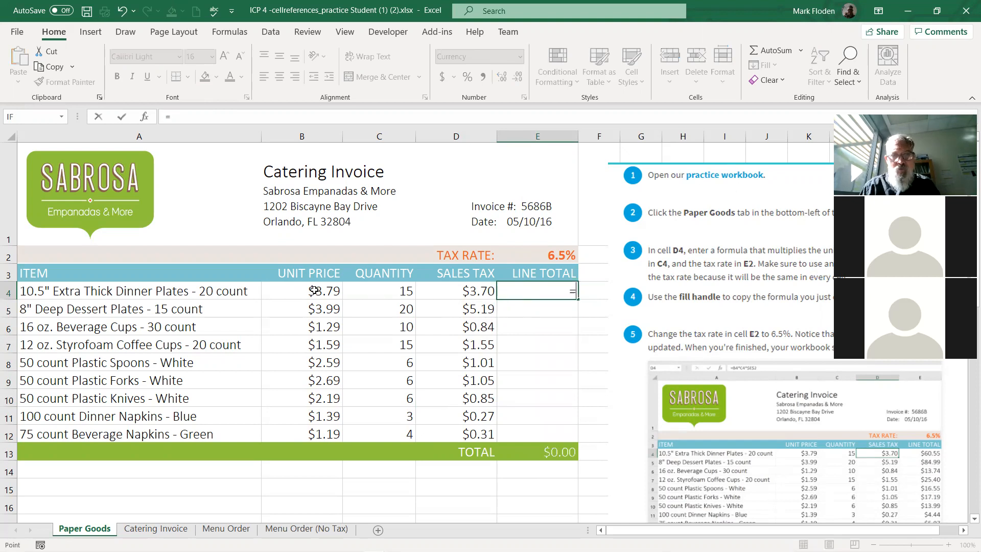
click(314, 291)
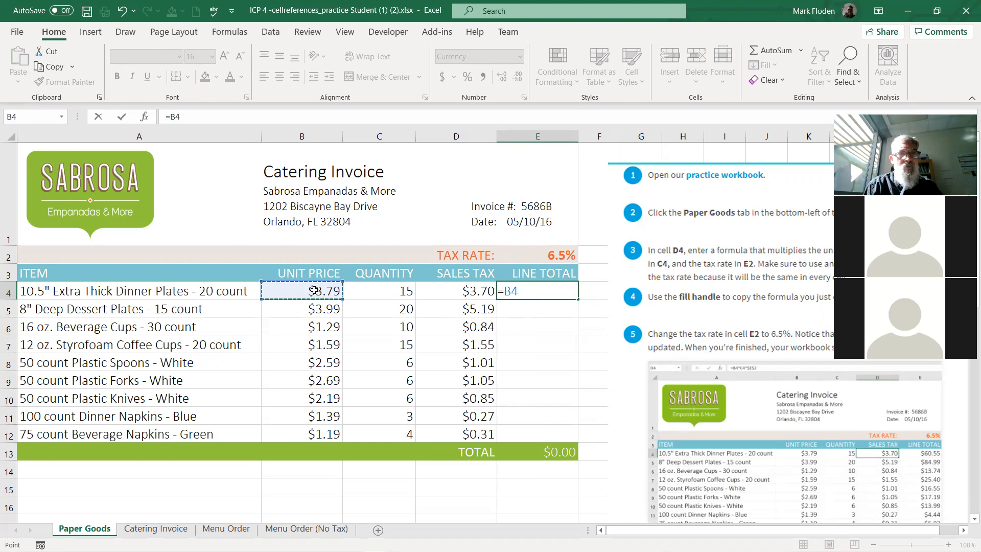
click(199, 118)
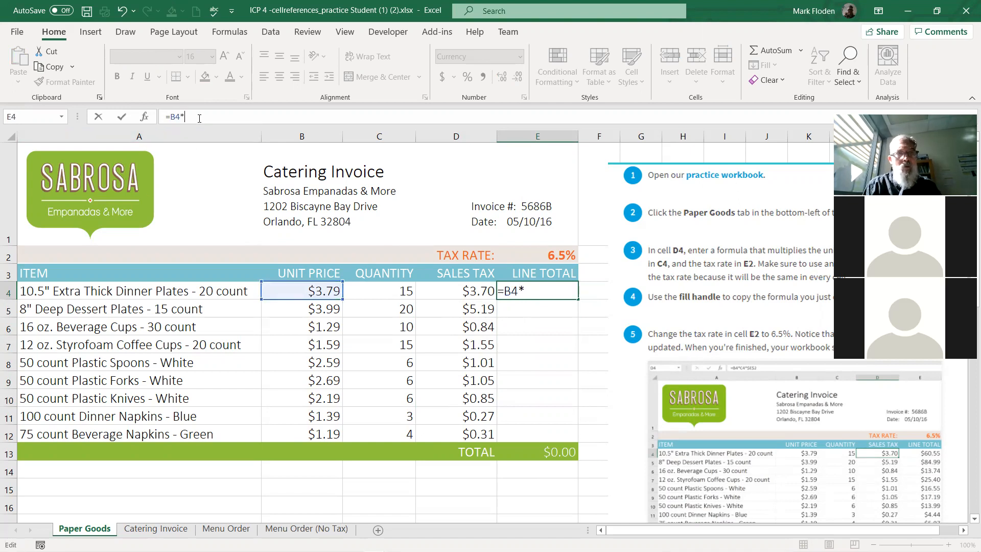
text(*)
click(397, 289)
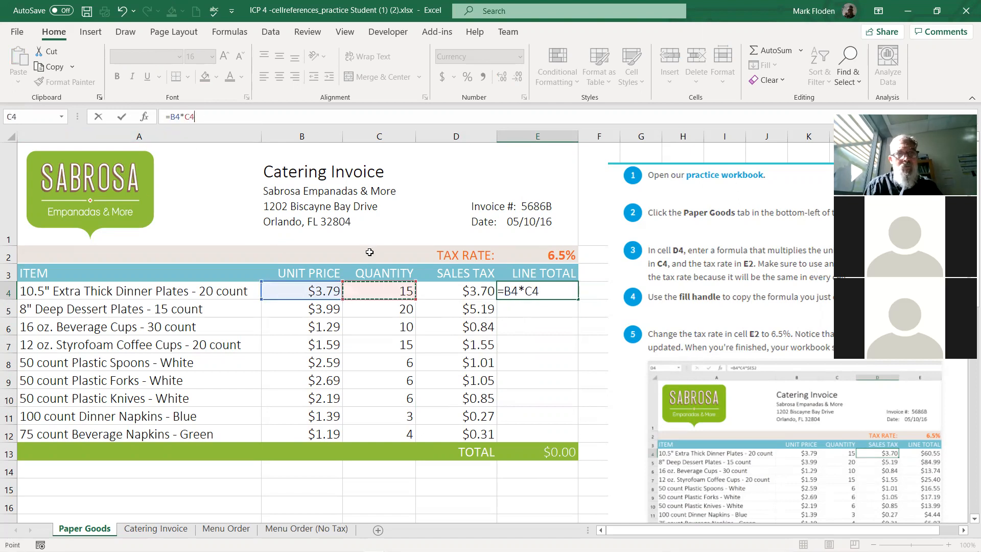
text(+)
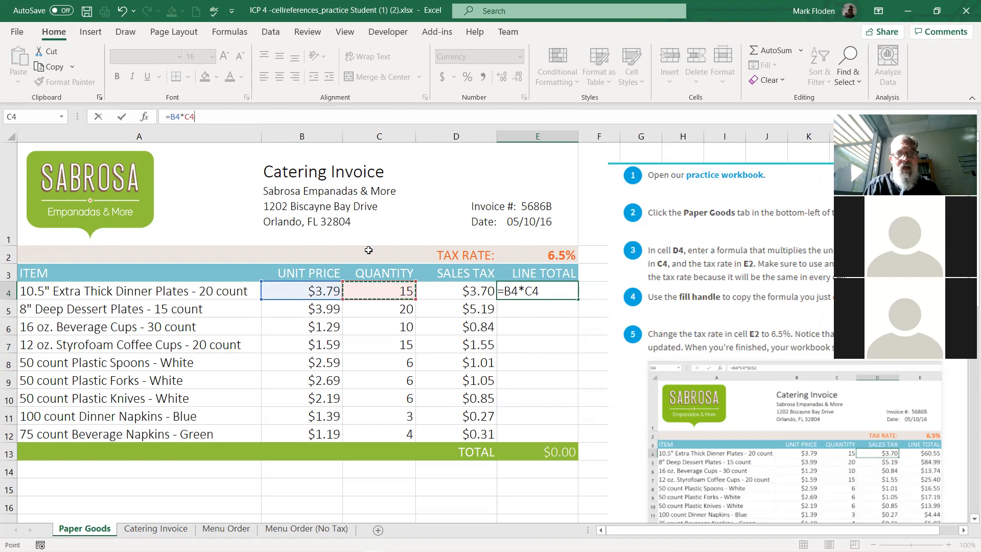
click(451, 289)
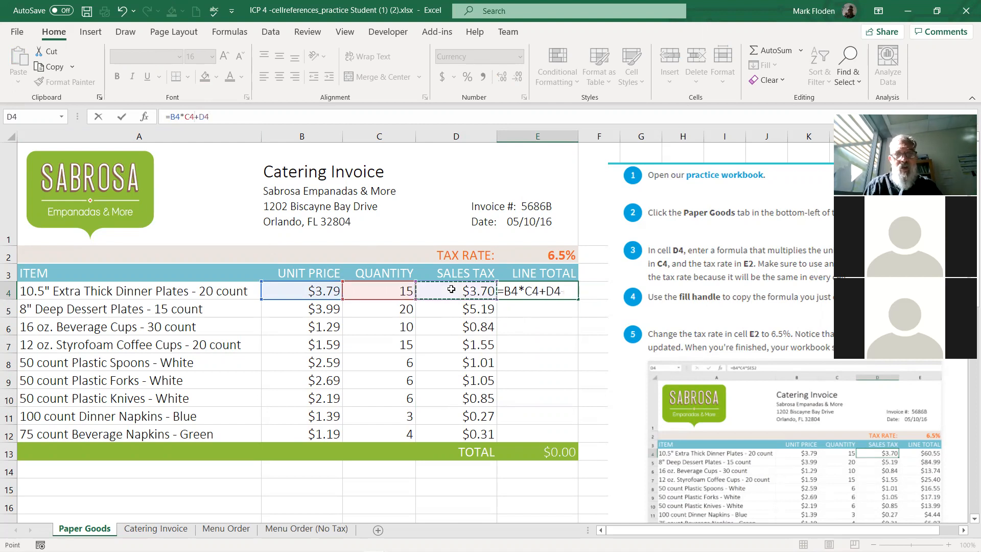
key(Return)
- Fill the line total formula down through E12 and switch to the Catering Invoice sheet
click(552, 292)
drag(581, 300, 585, 438)
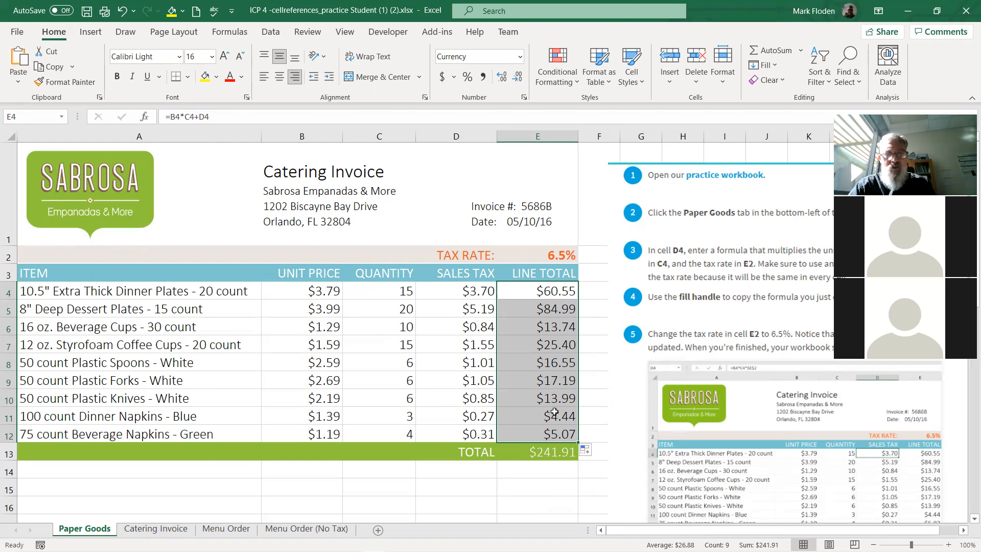
click(153, 531)
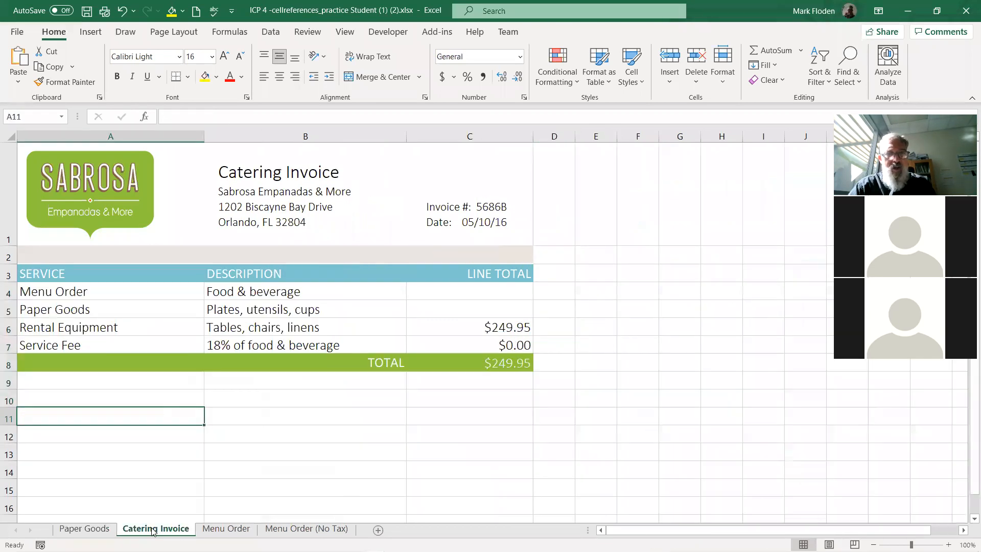
- On the Menu Order sheet, enter the sales tax formula =C4*B4*E$2 in D4 and fill it down through D13
click(225, 530)
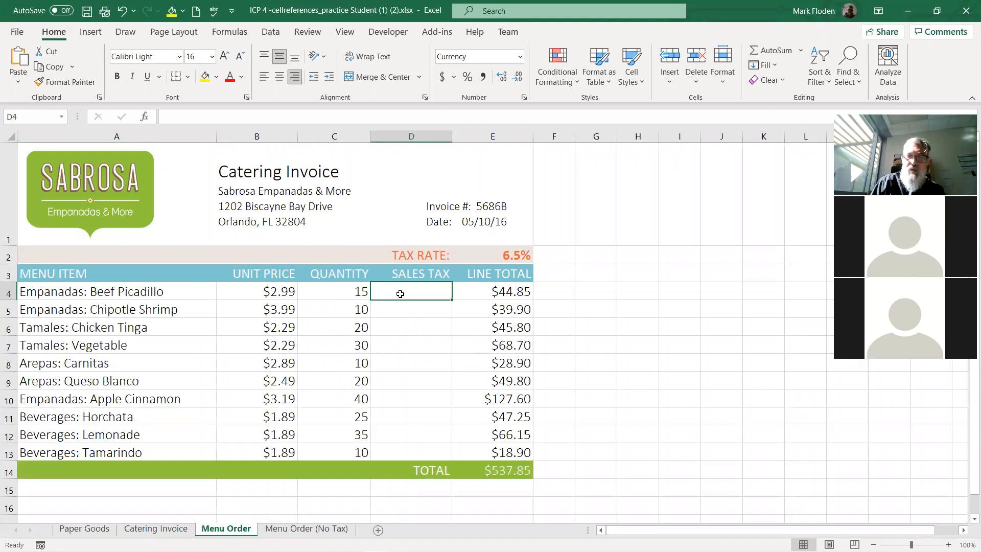
text(=)
click(354, 291)
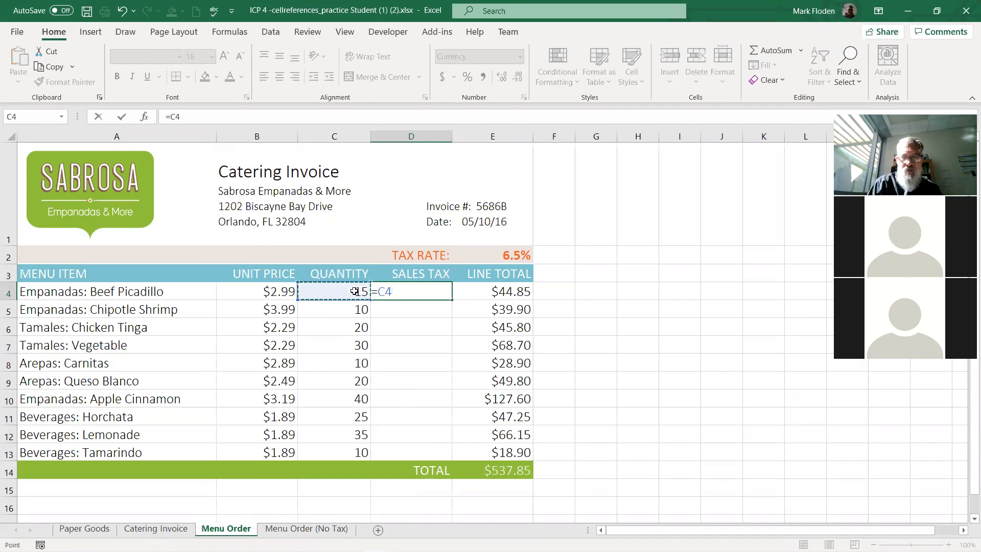
text(*)
click(264, 291)
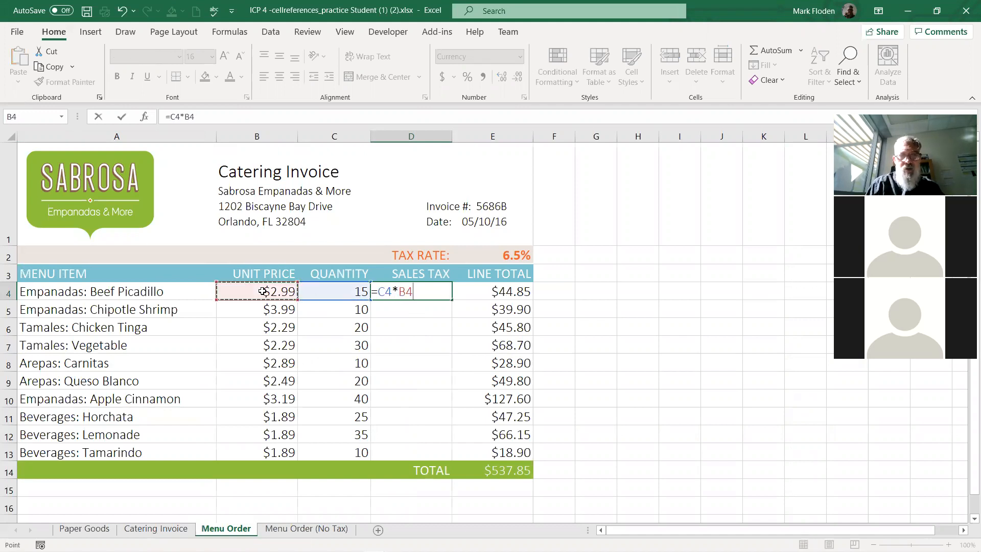
text(*)
click(507, 254)
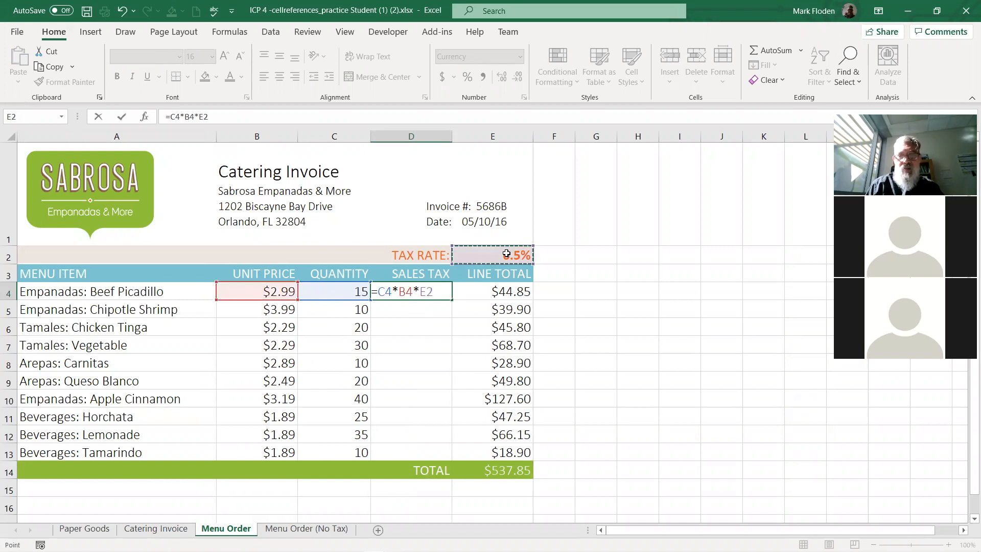
click(208, 117)
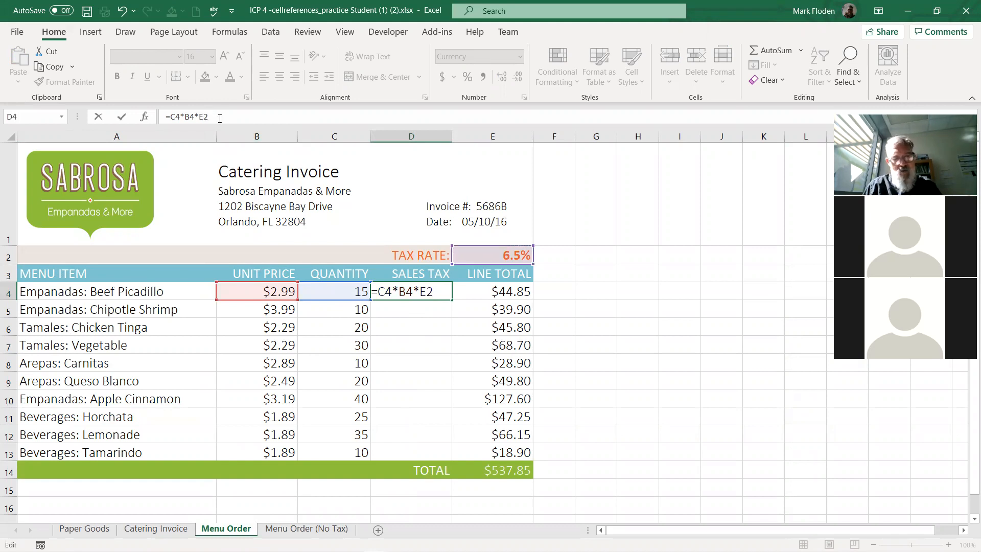
text($)
key(Return)
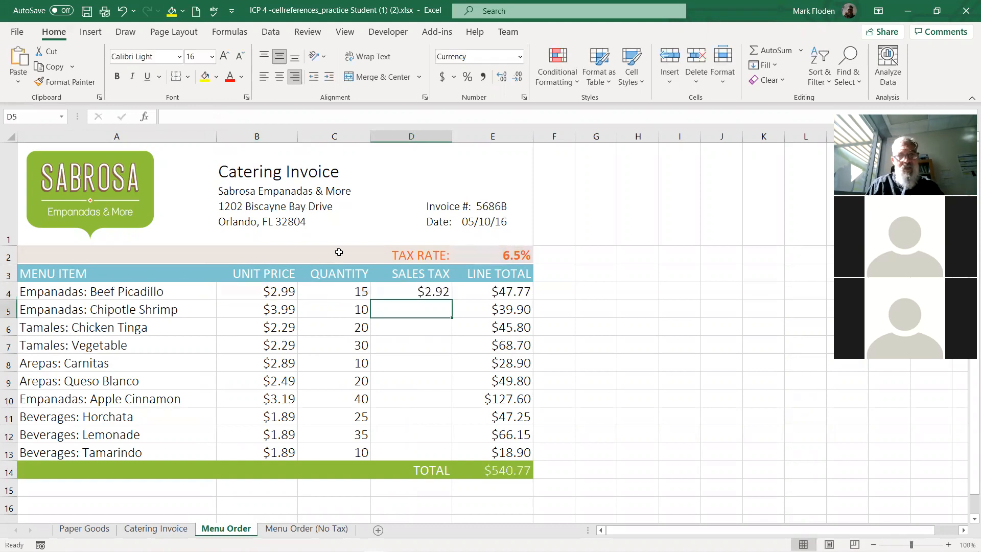
click(427, 289)
drag(453, 319, 452, 458)
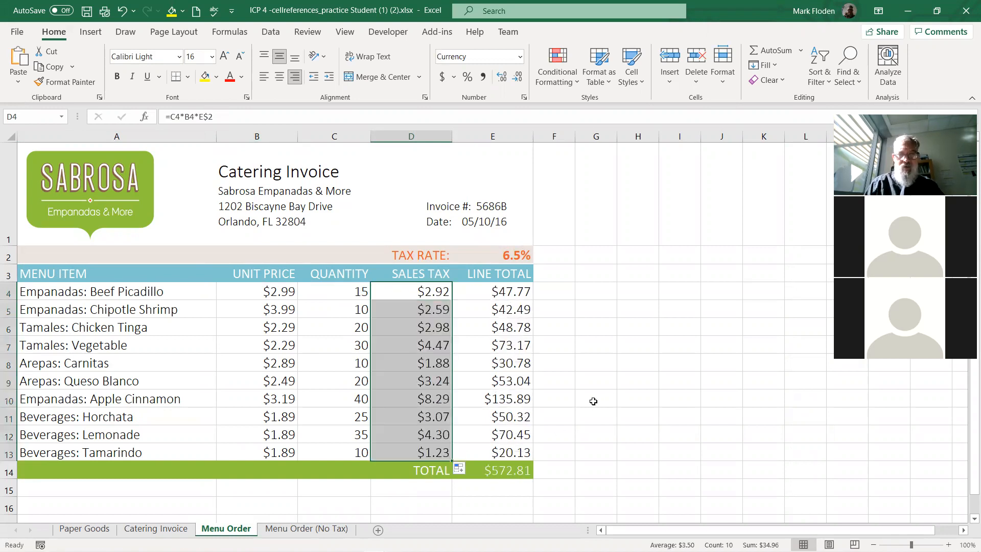
- Clear the existing line total formulas in E4 through E13 of the Menu Order sheet
click(500, 291)
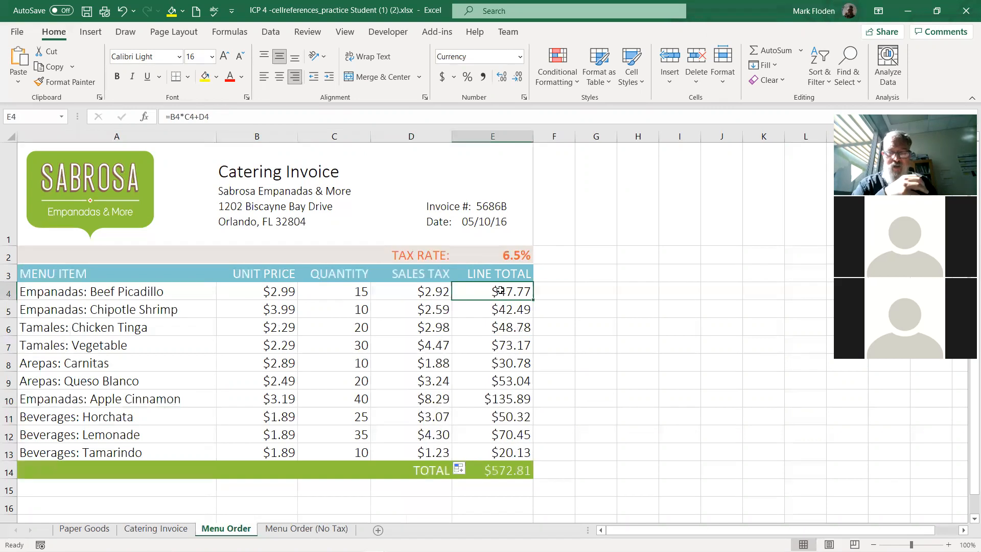
drag(501, 292, 521, 448)
key(Delete)
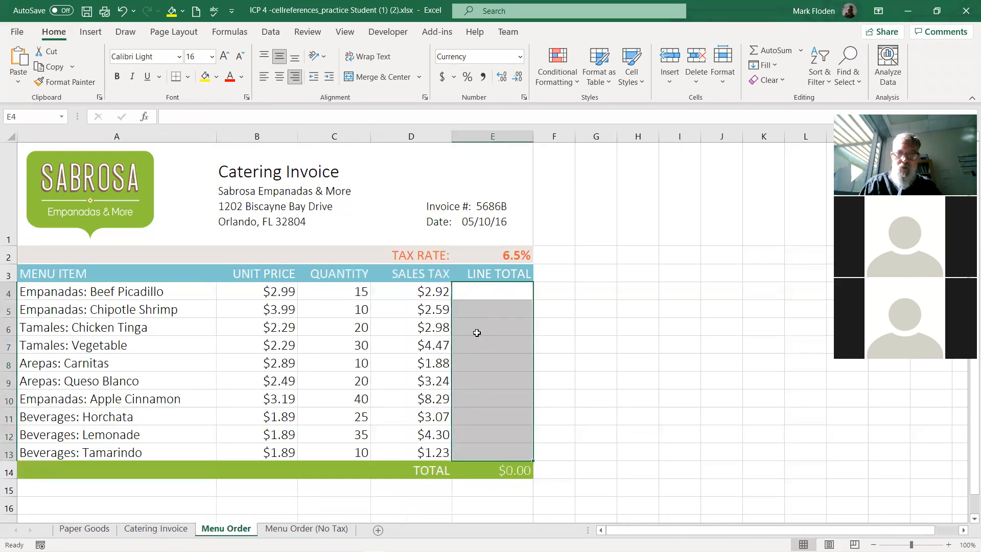
- Enter the line total formula =B4*C4+D4 in E4 of the Menu Order sheet and fill it down through E13
click(483, 289)
text(=)
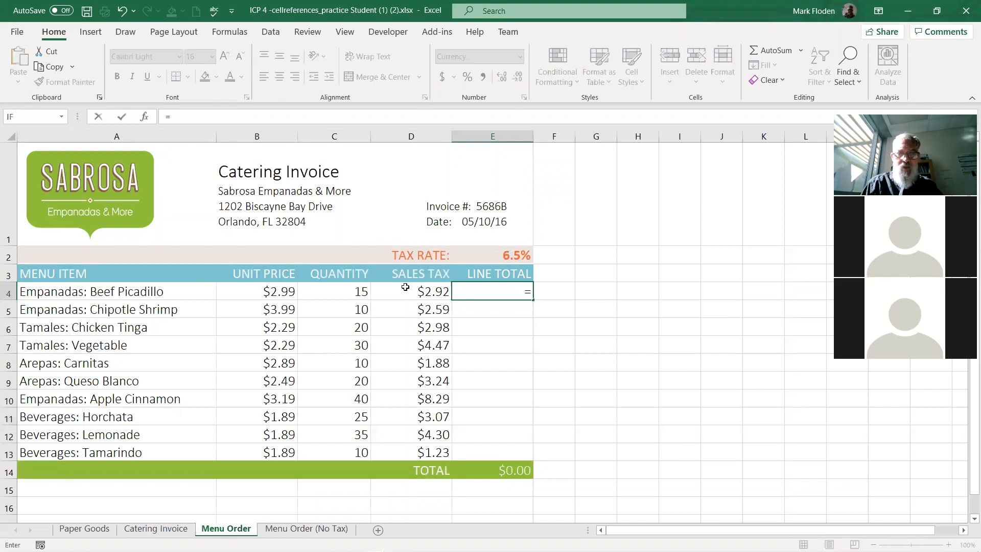
click(280, 293)
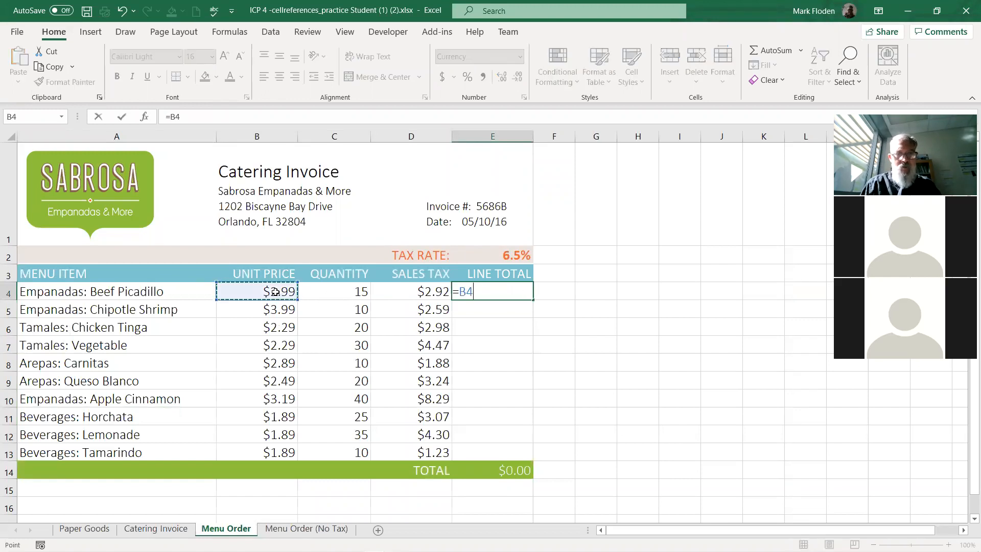
text(*)
click(356, 293)
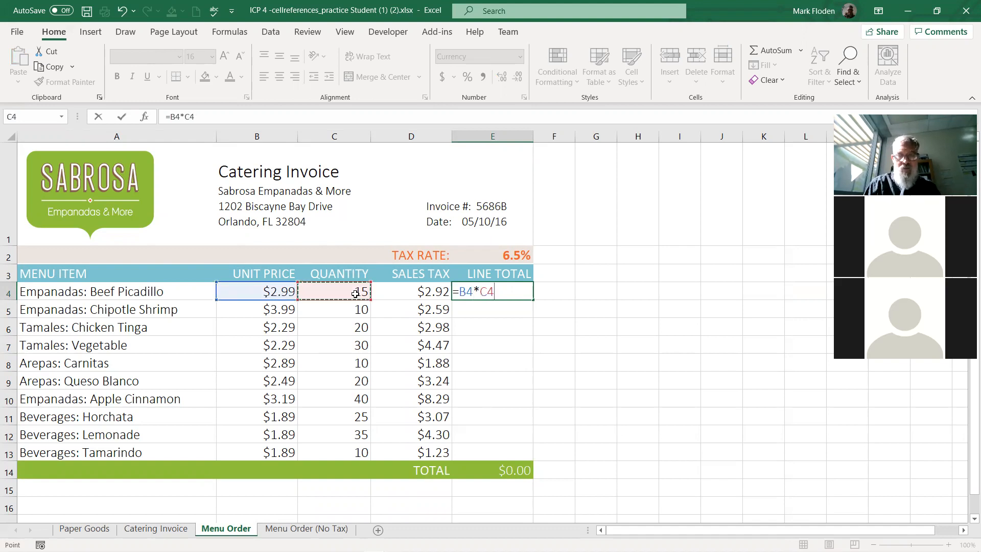
text(+)
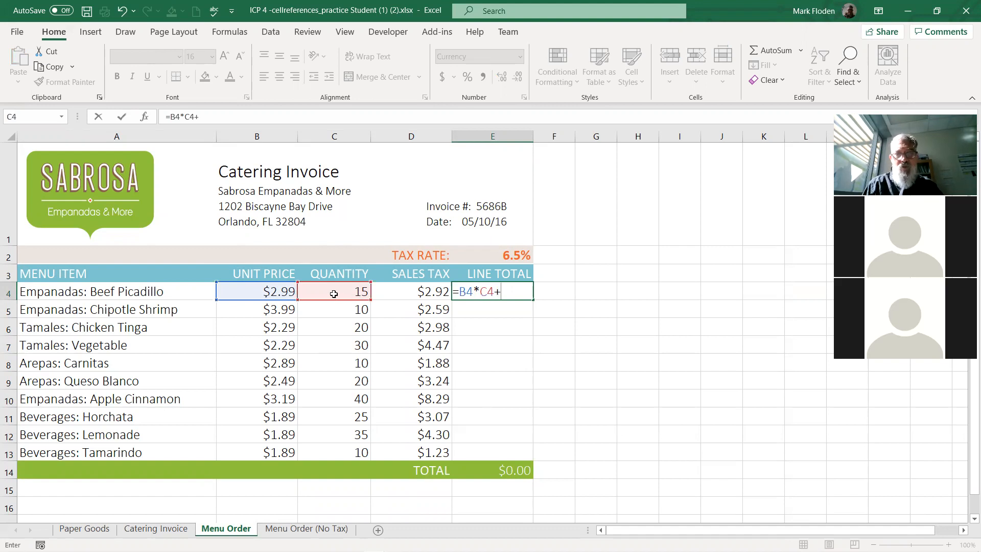
click(418, 292)
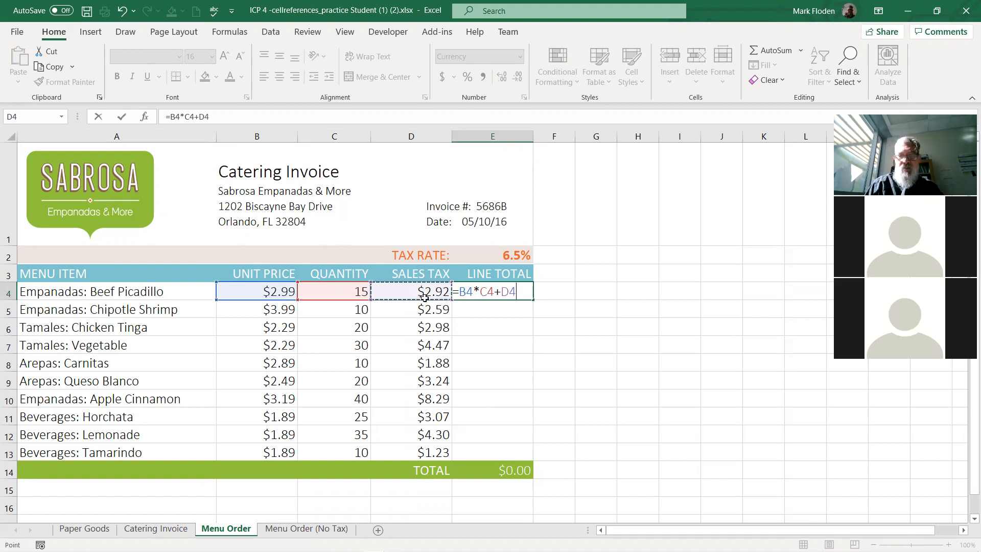
key(Return)
click(511, 296)
drag(533, 311, 533, 458)
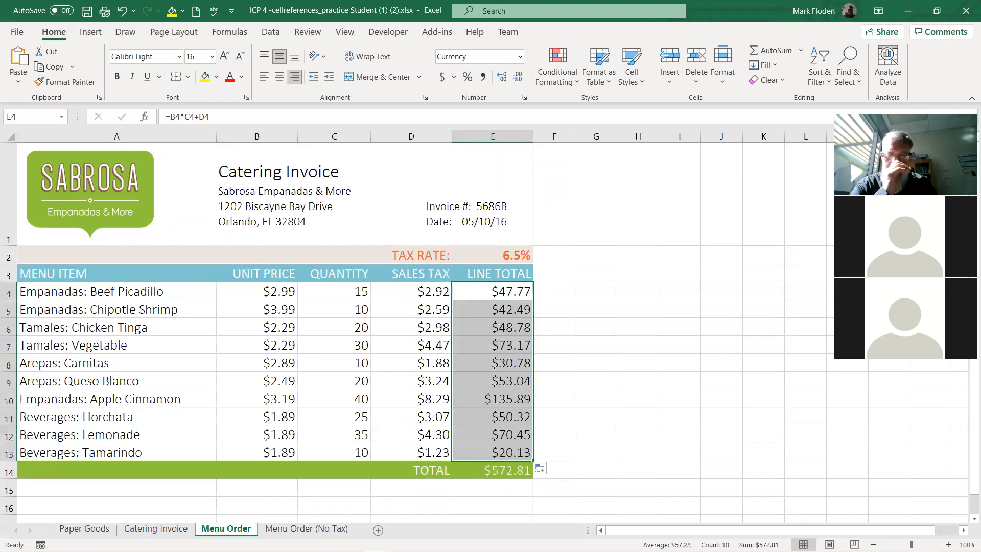
- Link the Paper Goods line total in C5 of the Catering Invoice sheet to the Paper Goods sheet's total with ='Paper Goods'!E13
click(156, 530)
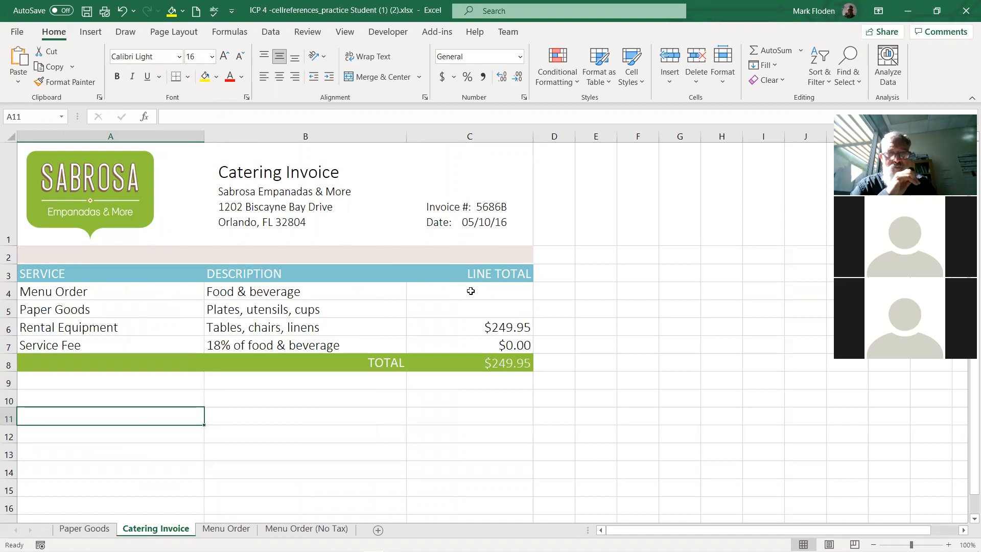
click(84, 529)
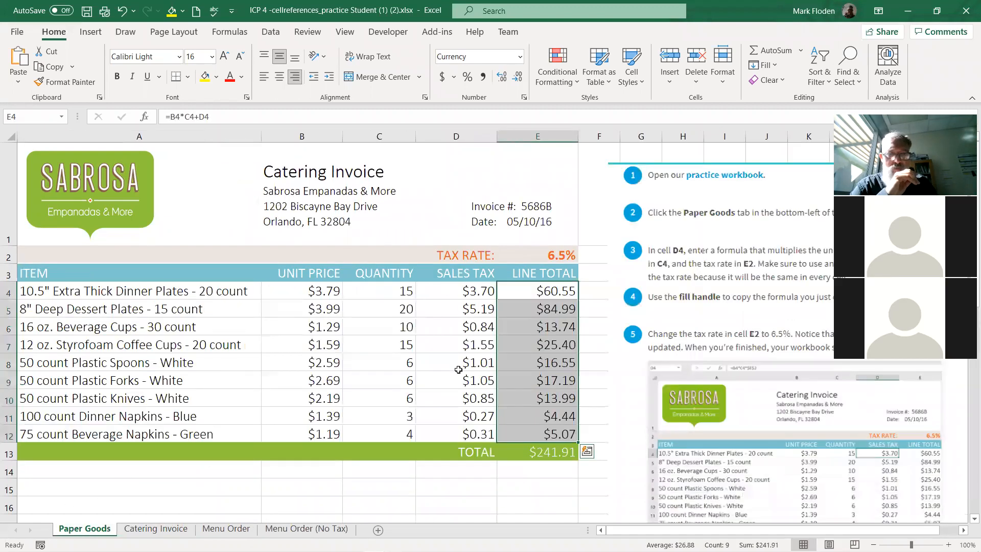
click(540, 454)
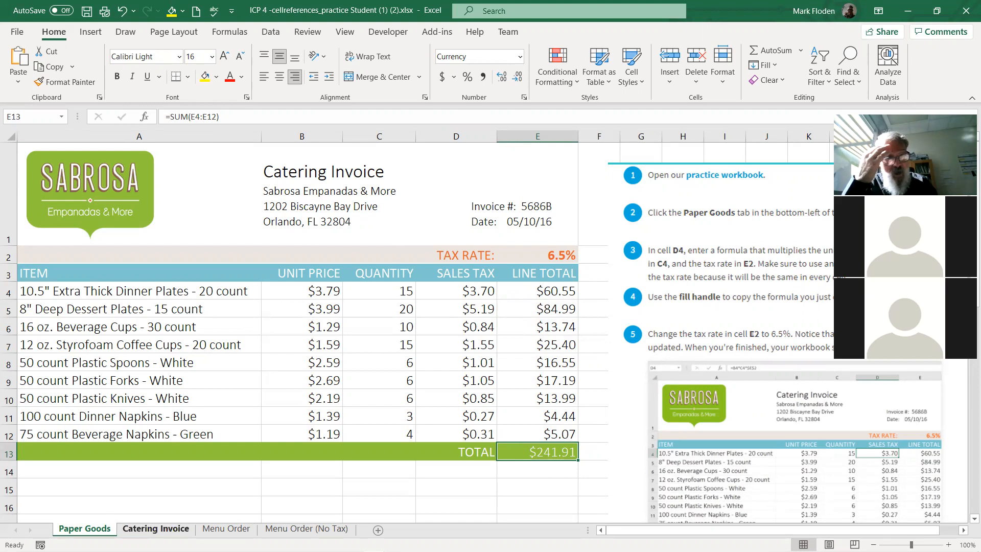
click(216, 532)
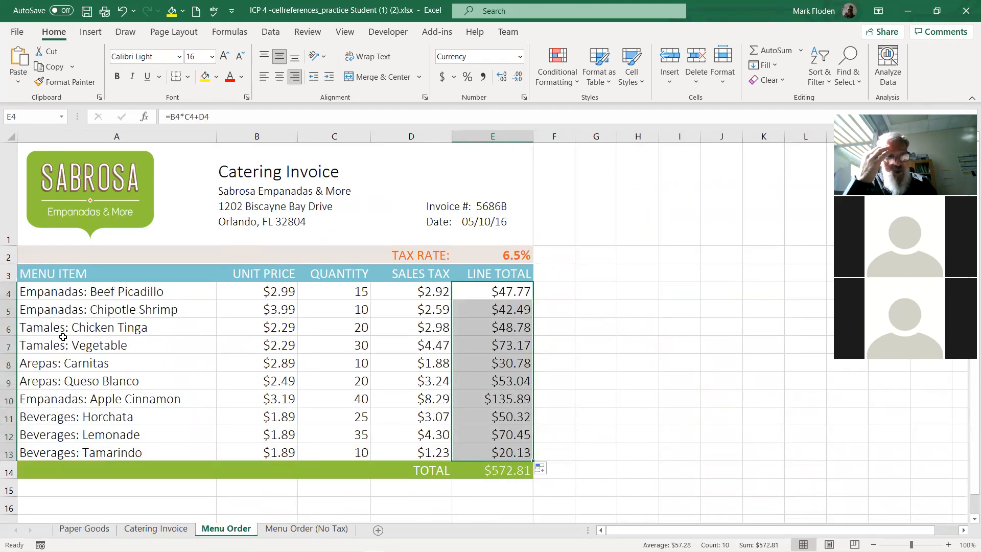
click(156, 529)
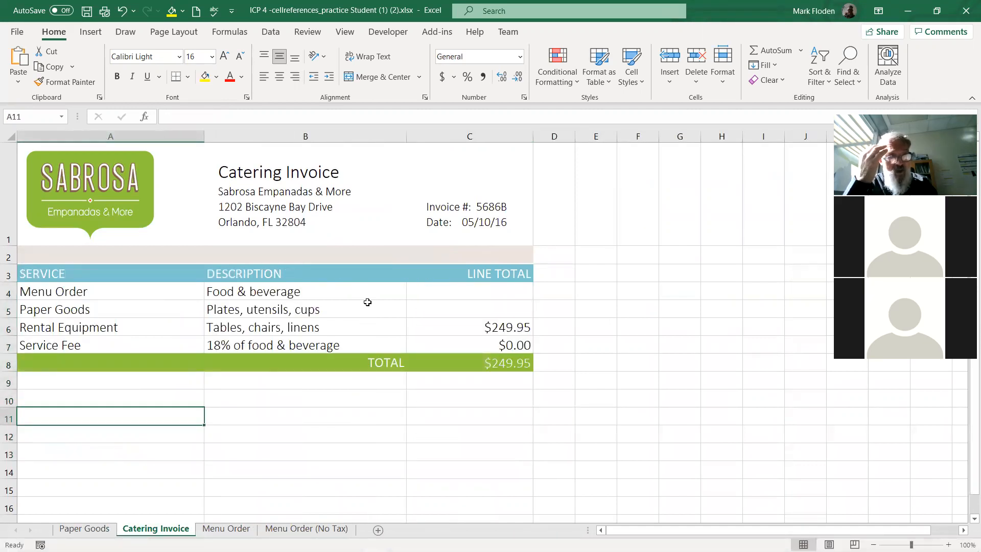
click(457, 310)
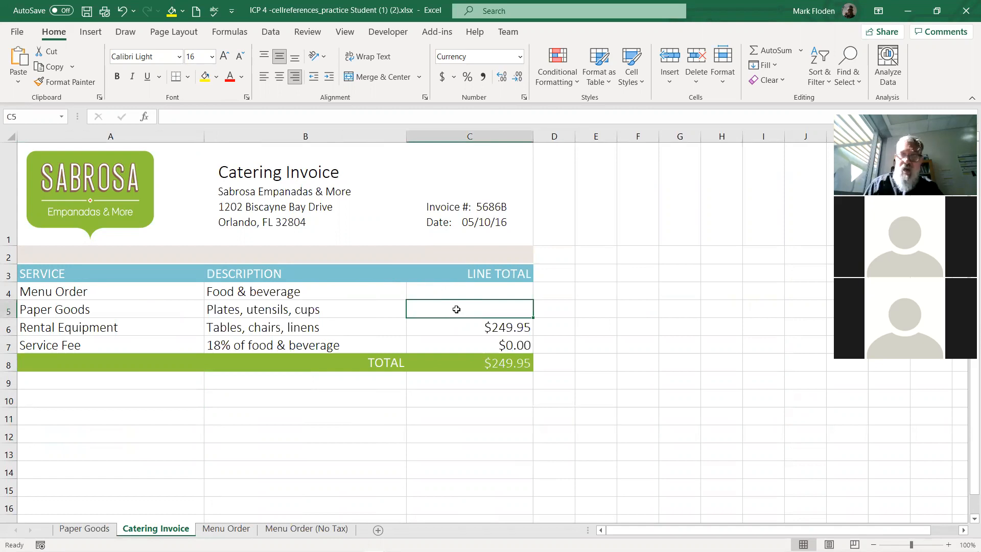
text(=)
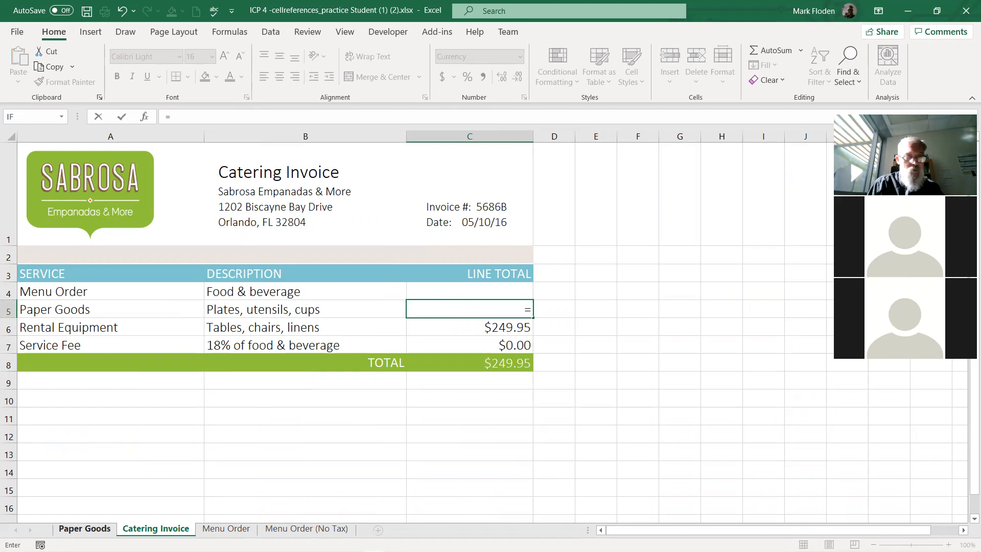
click(85, 529)
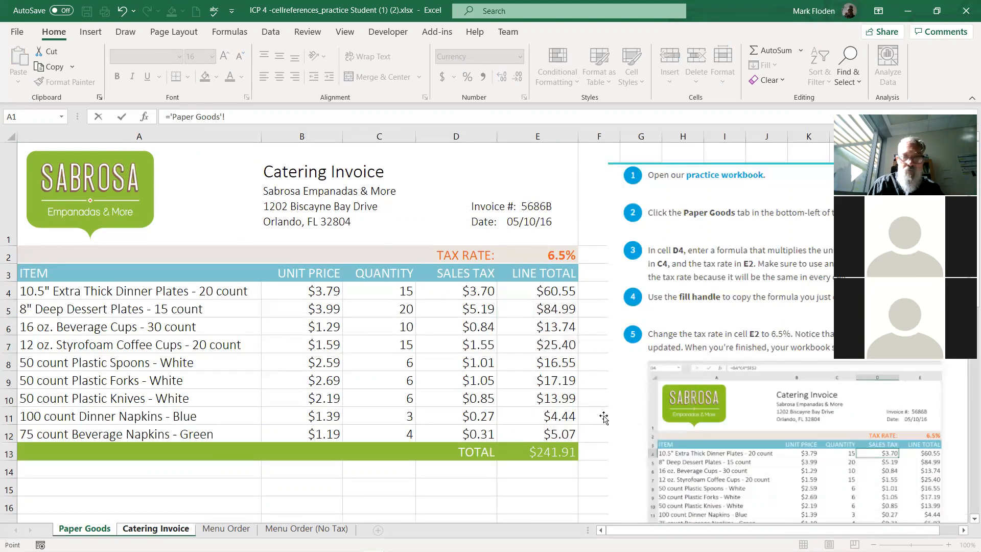
click(546, 454)
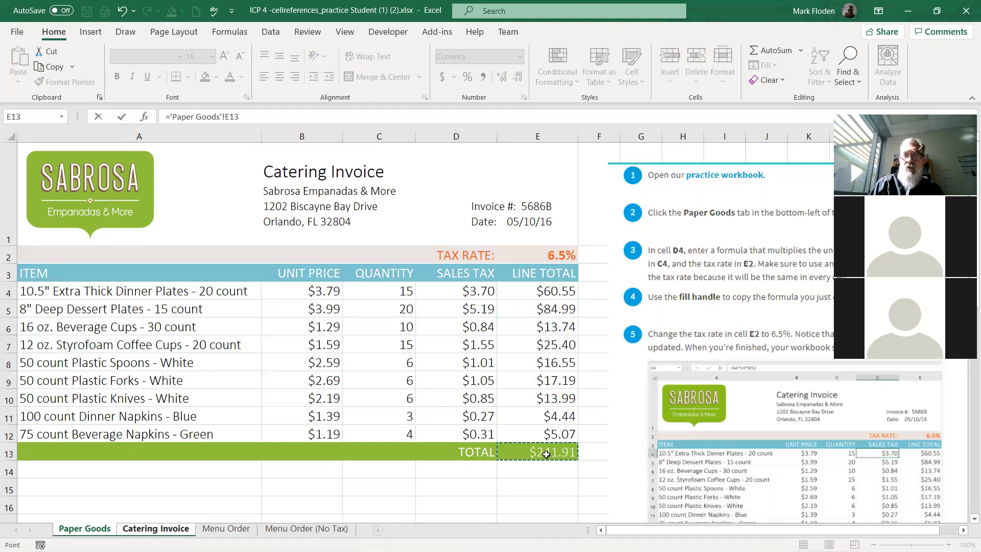
key(Return)
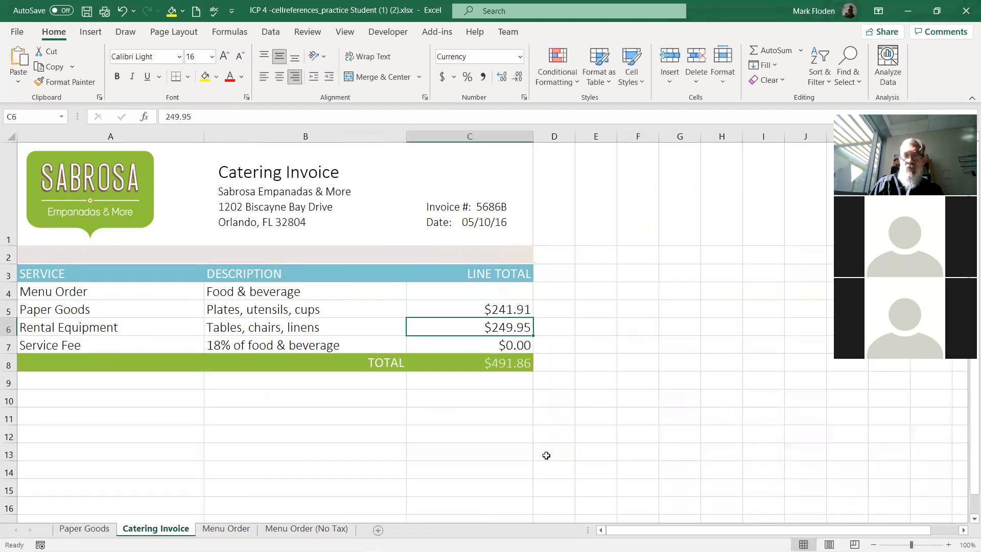
click(494, 313)
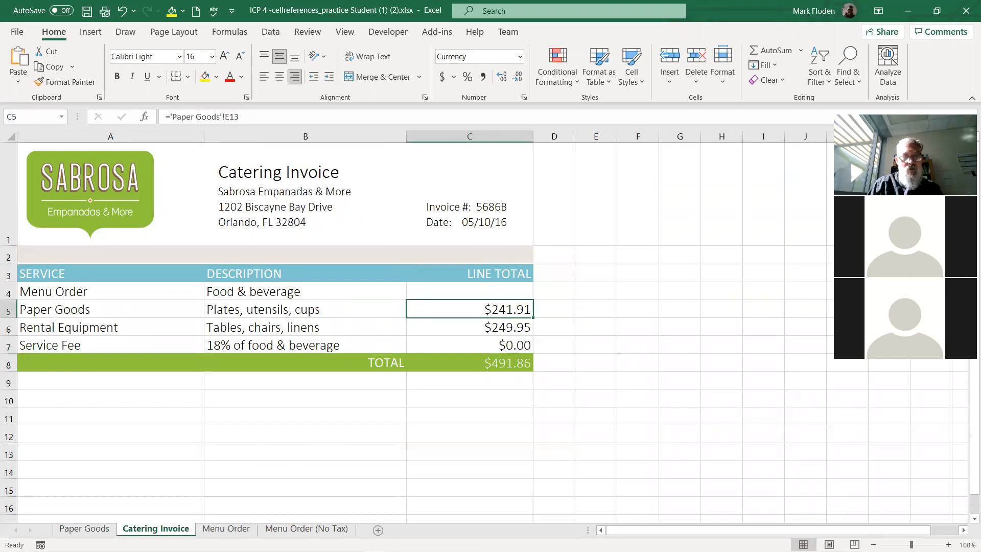
click(70, 529)
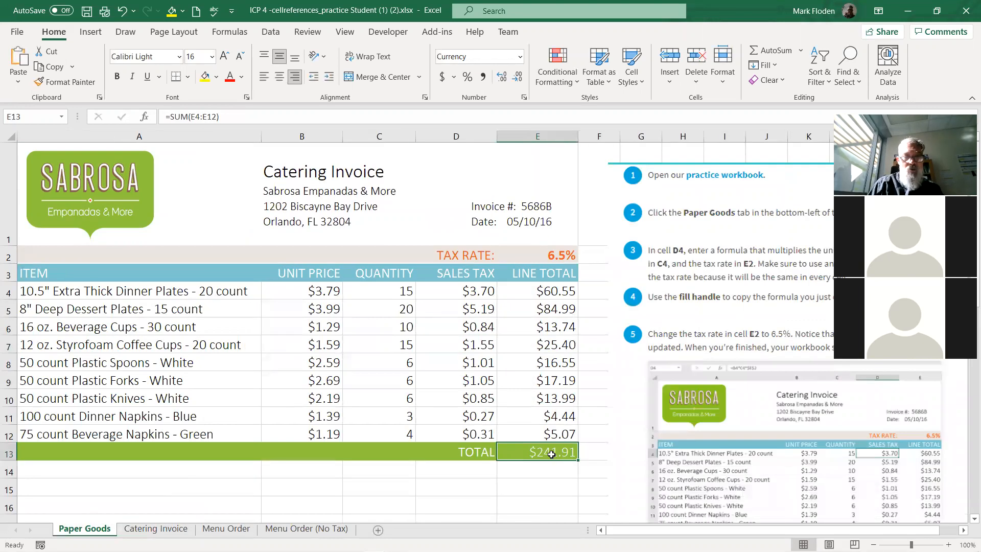
- Link the Menu Order line total in C4 of the Catering Invoice sheet to the Menu Order sheet's total with ='Menu Order'!E14
click(155, 529)
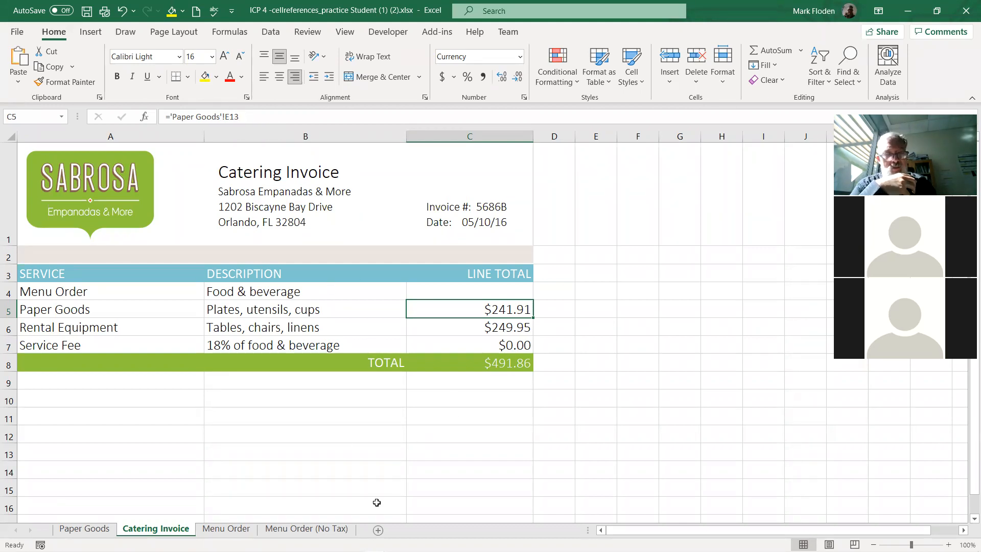
click(493, 290)
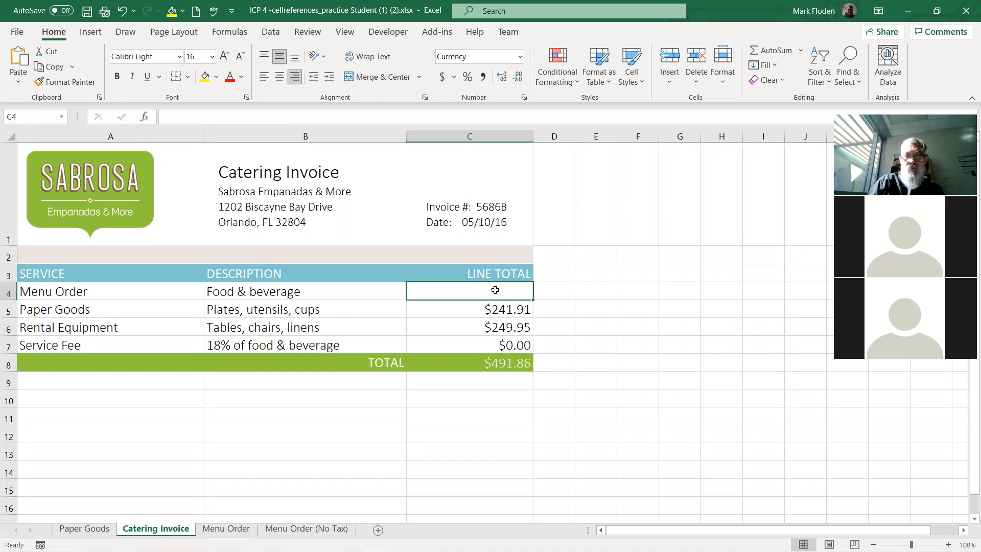
text(=)
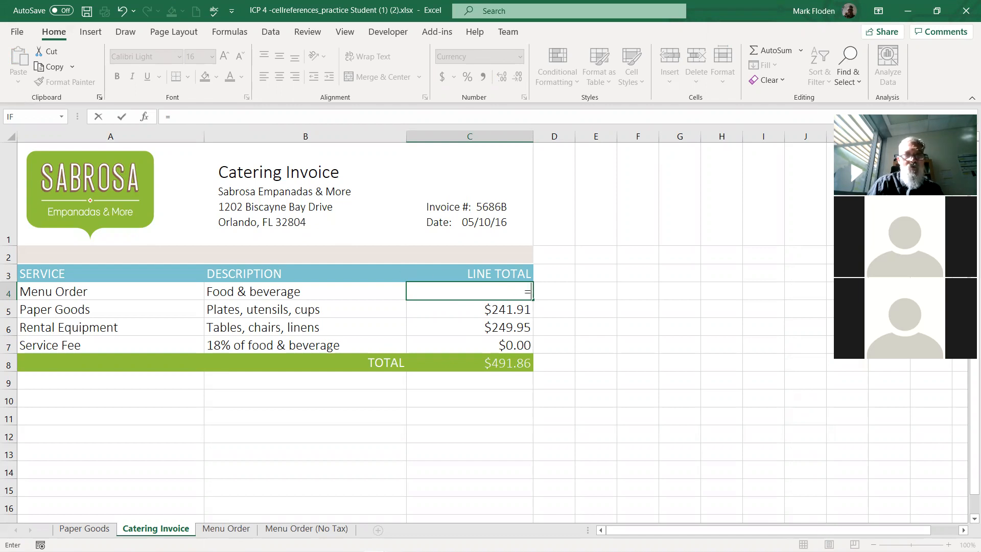
click(228, 529)
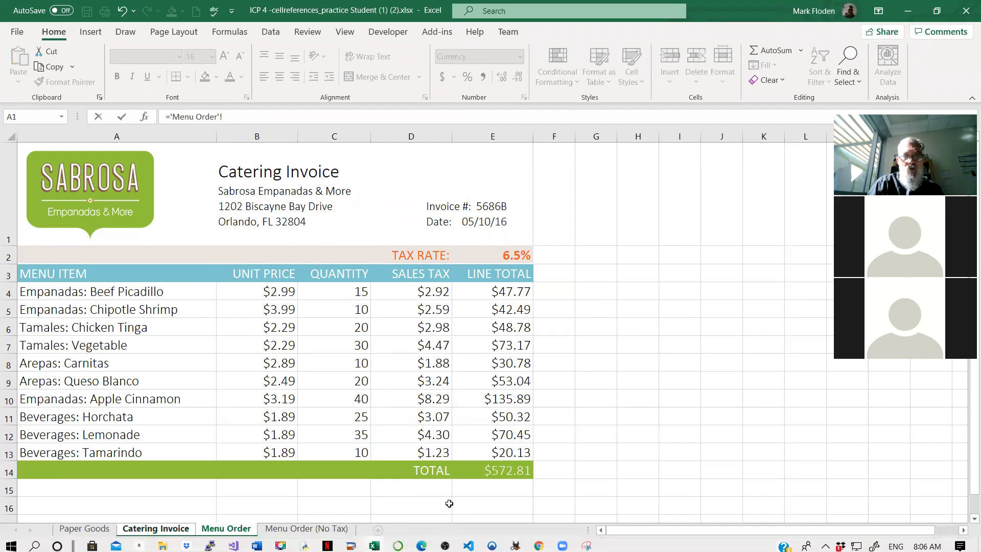
click(492, 470)
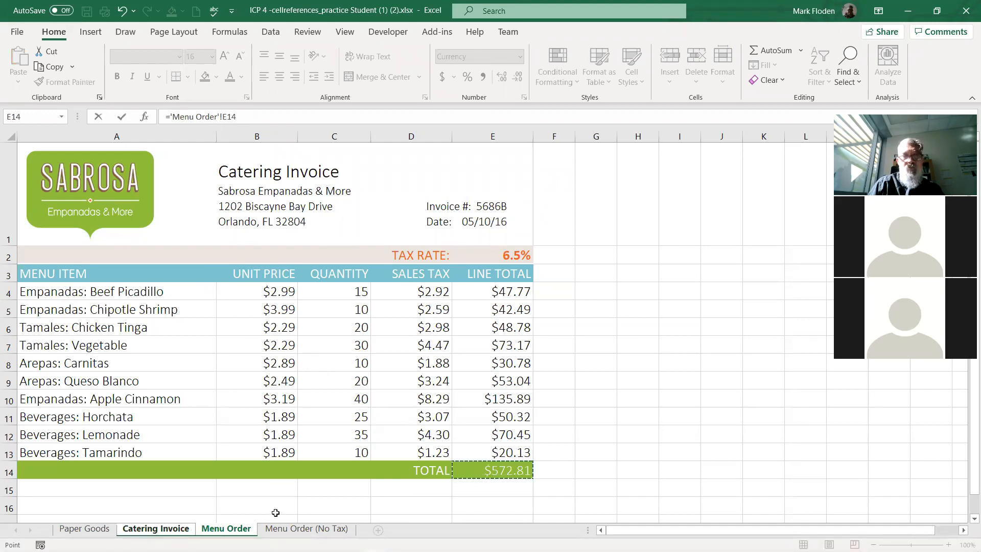
key(Return)
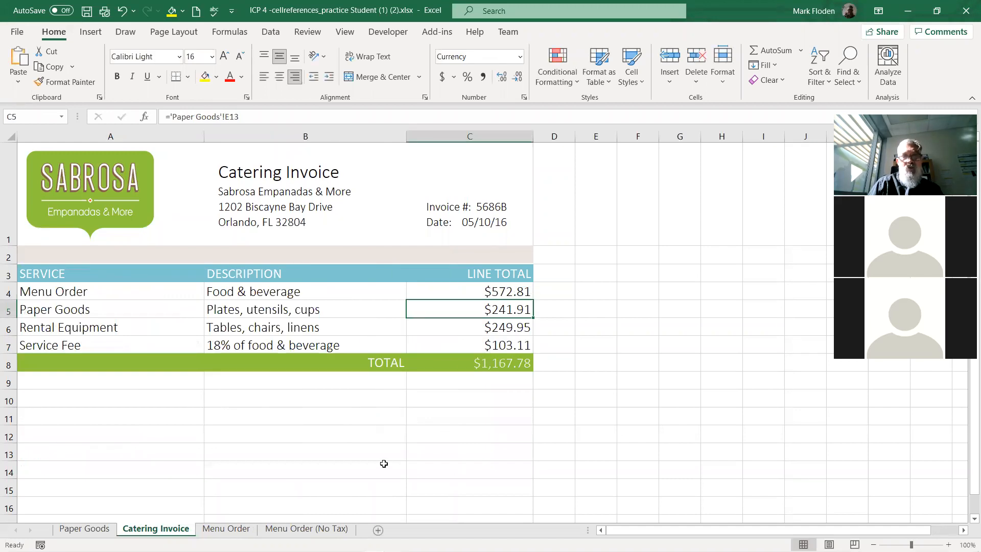
click(450, 425)
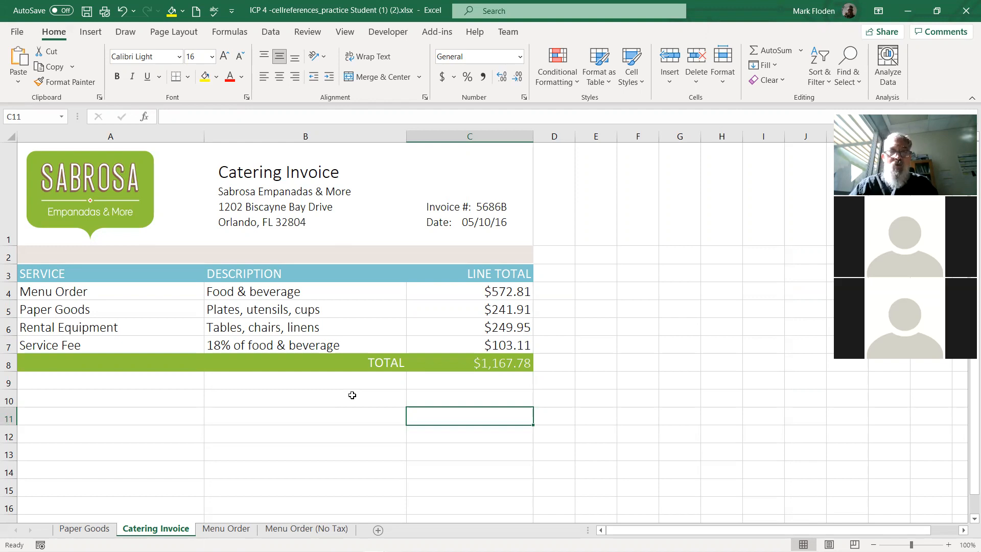
click(479, 290)
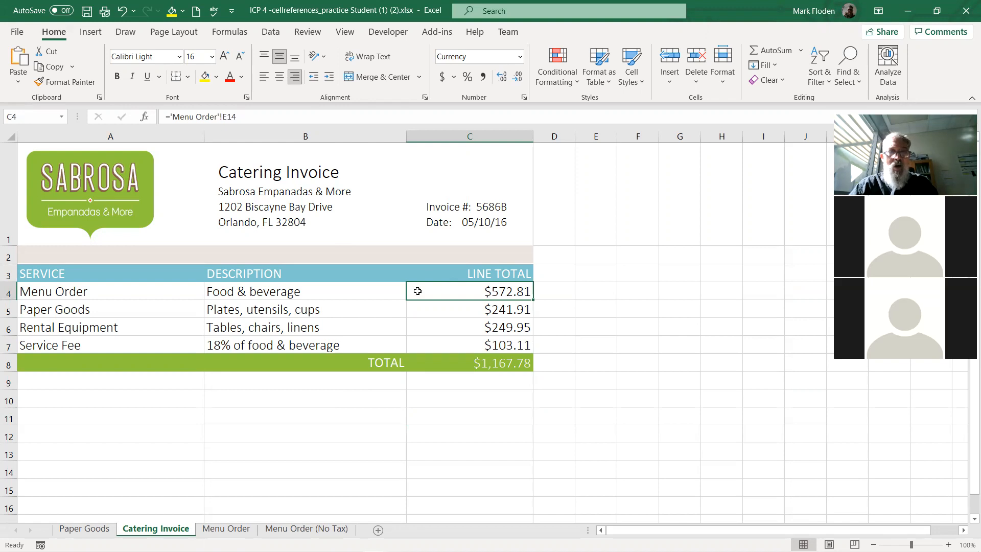
- Enter the line total formula =C4*B4 in D4 of the Menu Order (No Tax) sheet and fill it down through D13
click(448, 485)
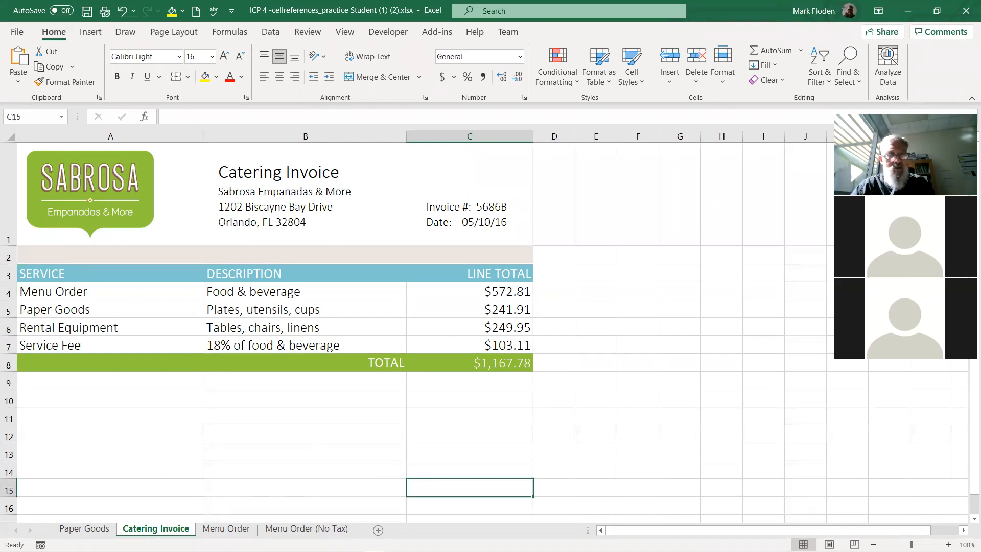
click(306, 529)
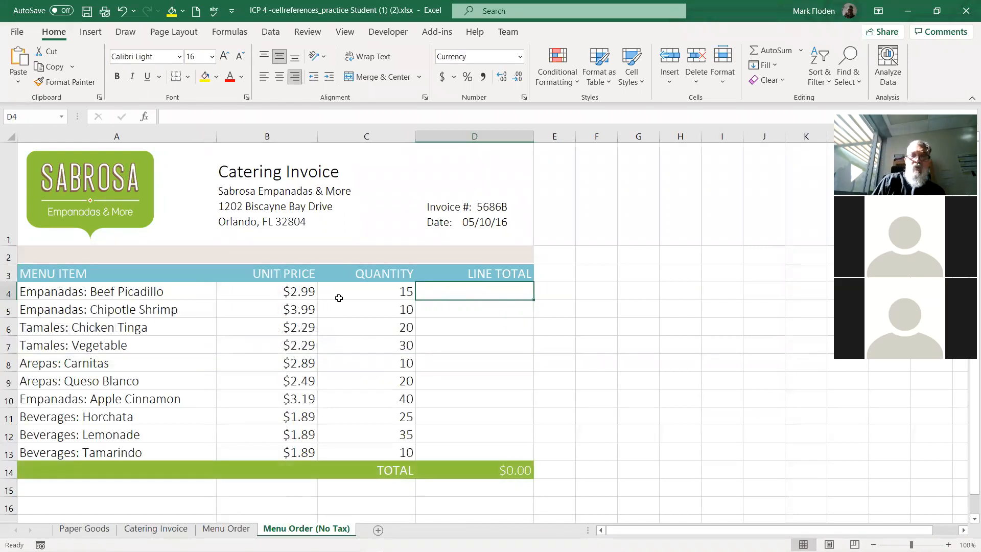
text(=)
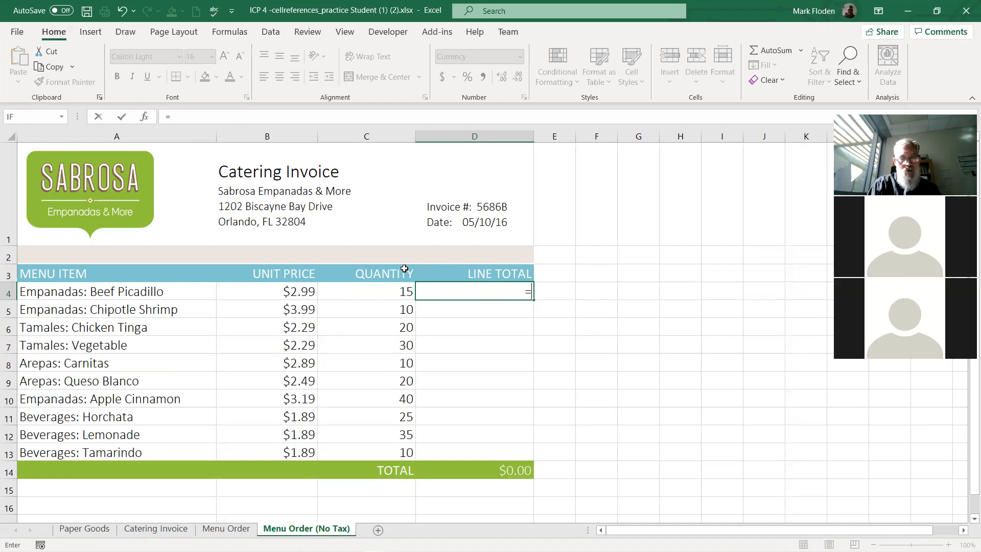
click(380, 298)
text(*)
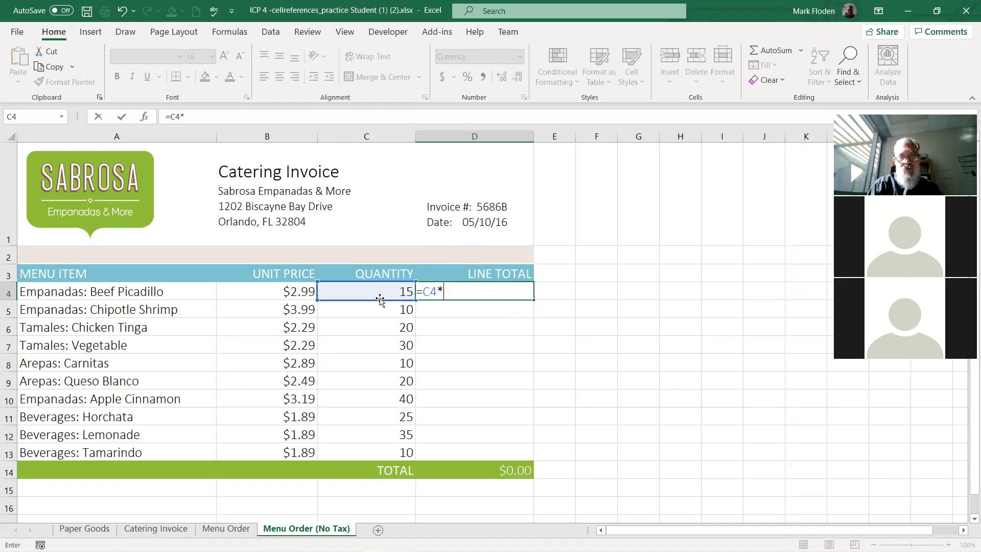
key(ctrl+Return)
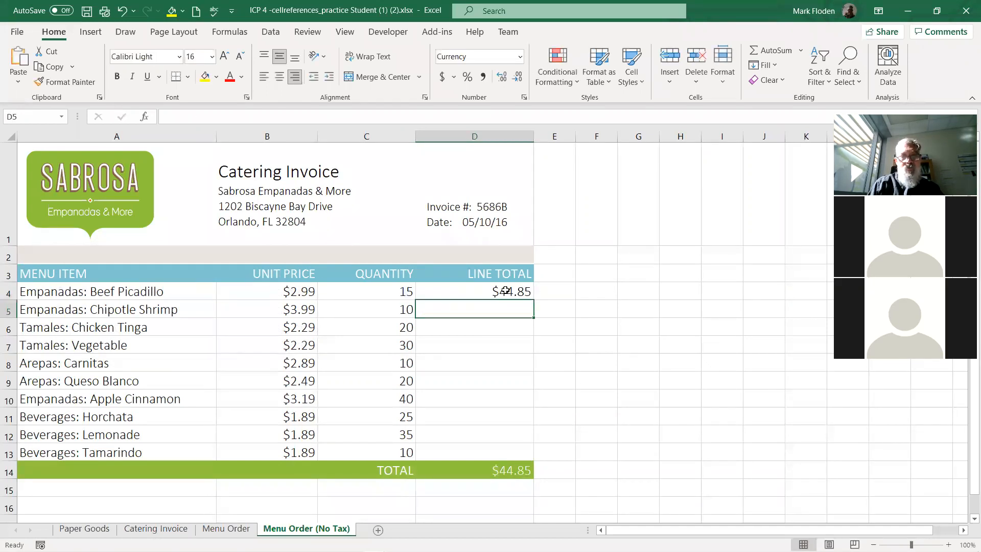
drag(534, 301, 535, 461)
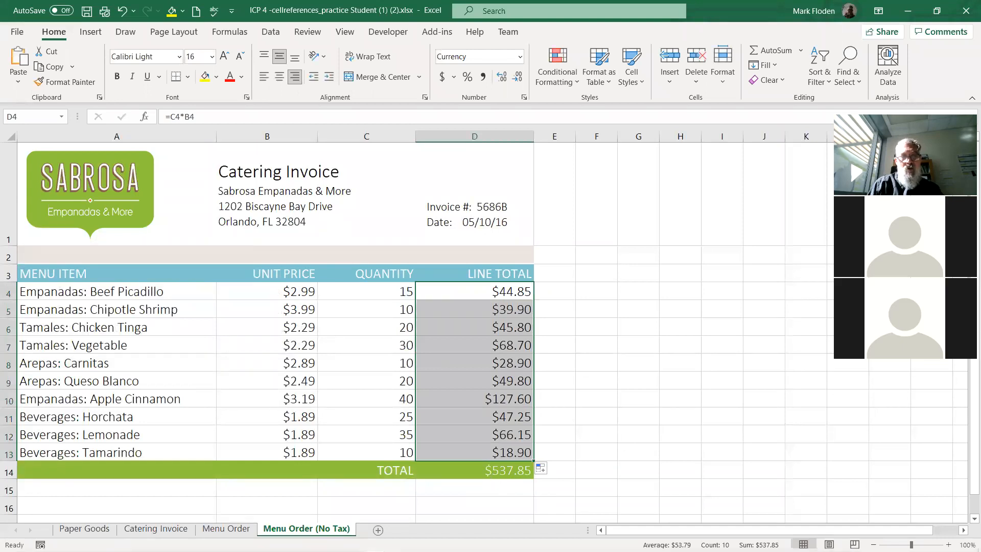
- Compare the totals on the Menu Order and Menu Order (No Tax) sheets, and check the Rental Equipment and Service Fee cells on Catering Invoice
click(222, 529)
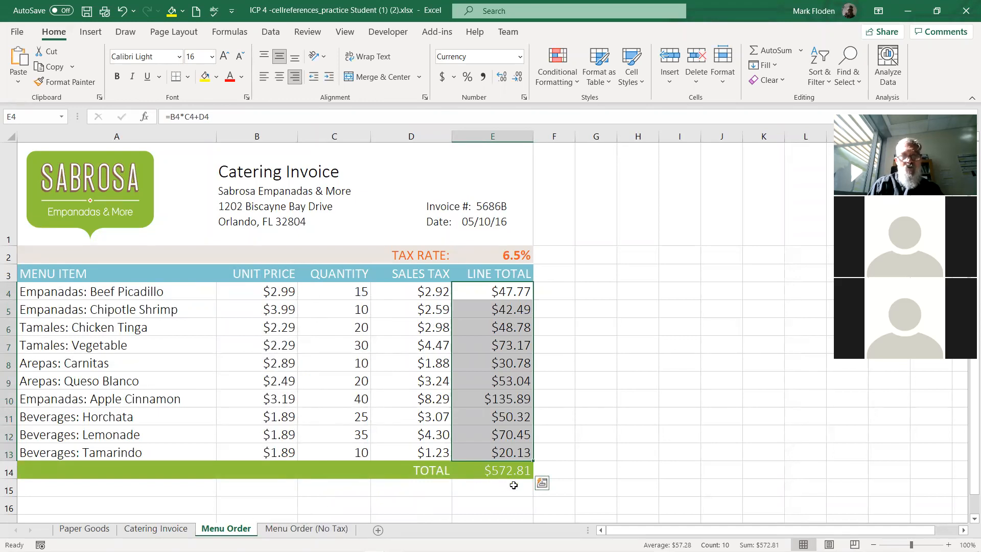
click(306, 528)
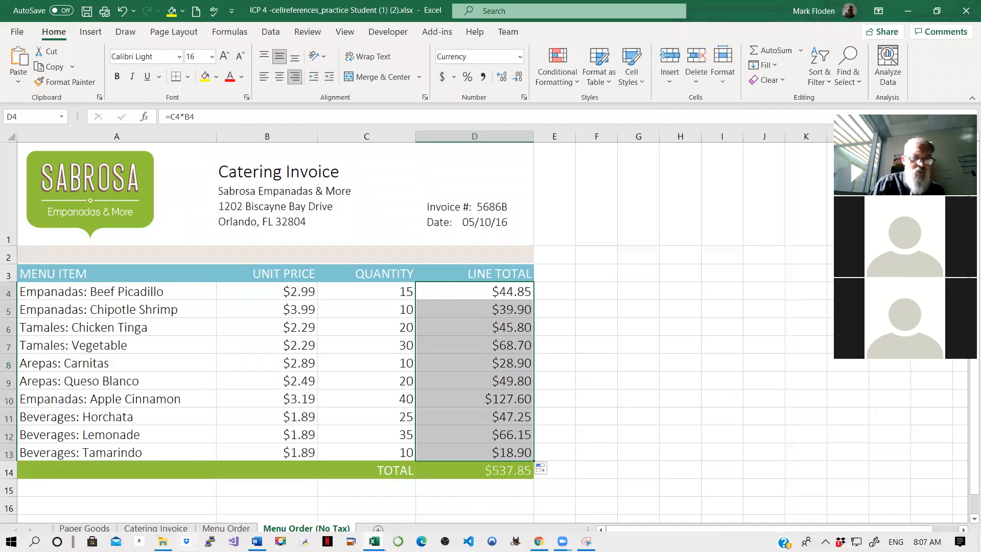
click(172, 529)
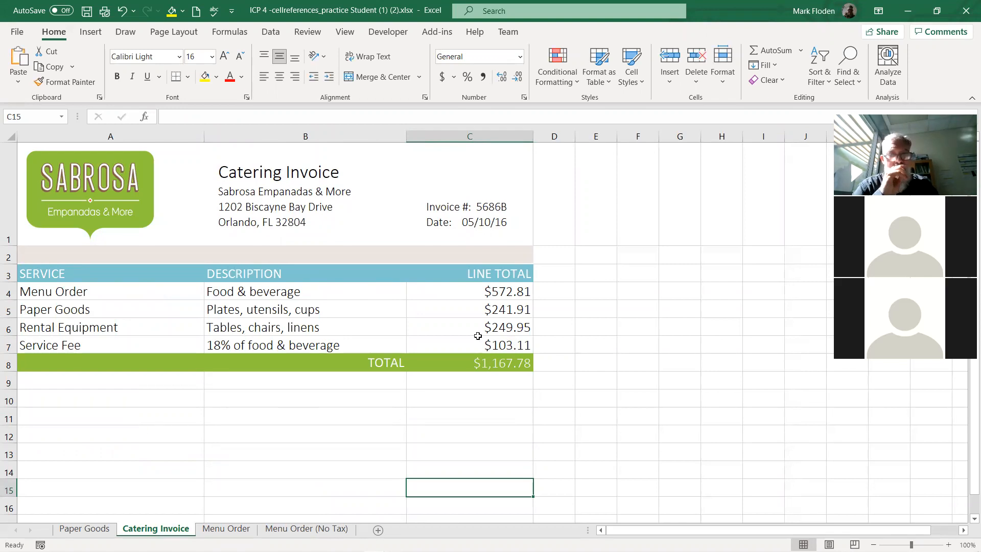
click(495, 330)
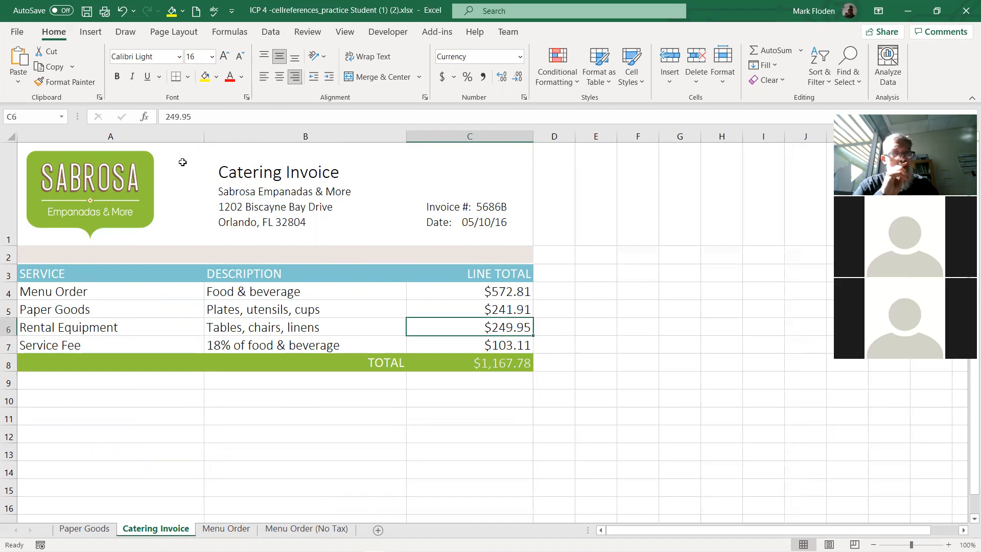
click(491, 345)
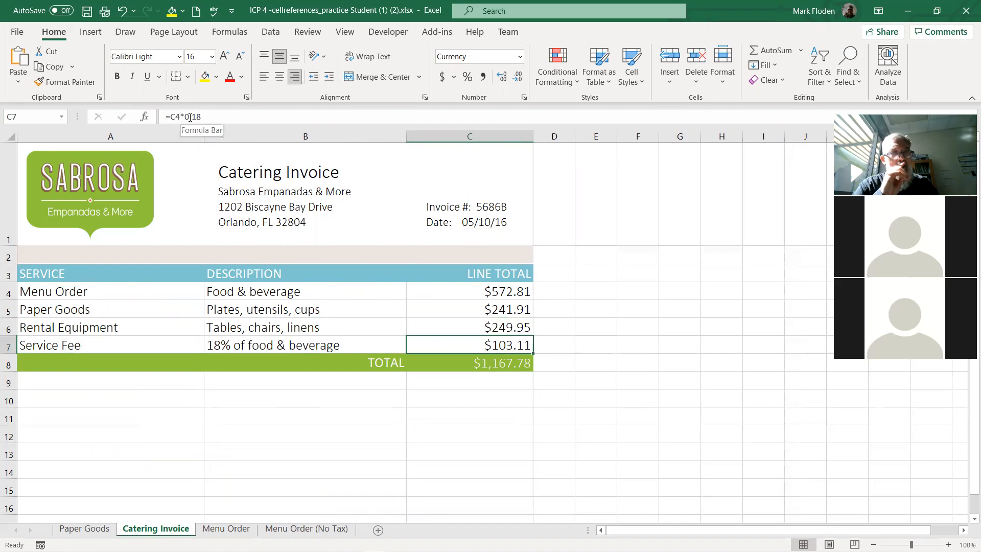